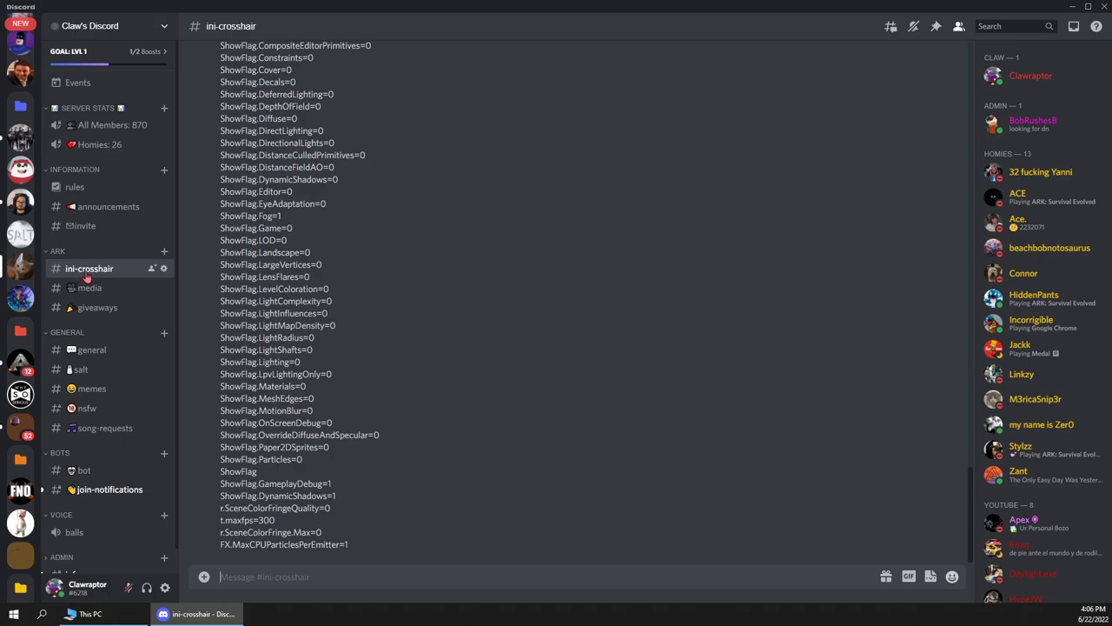
Look through the INI configurations and video link posted across the ini-crosshair channel's message history.
scroll(368, 345, up, 10)
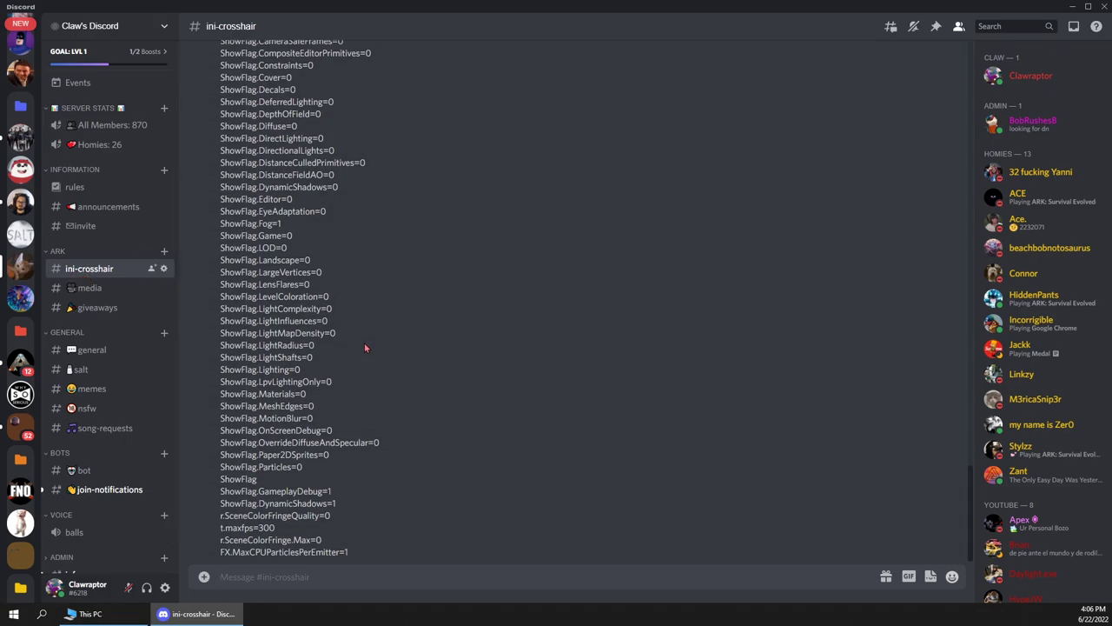
scroll(269, 359, up, 1)
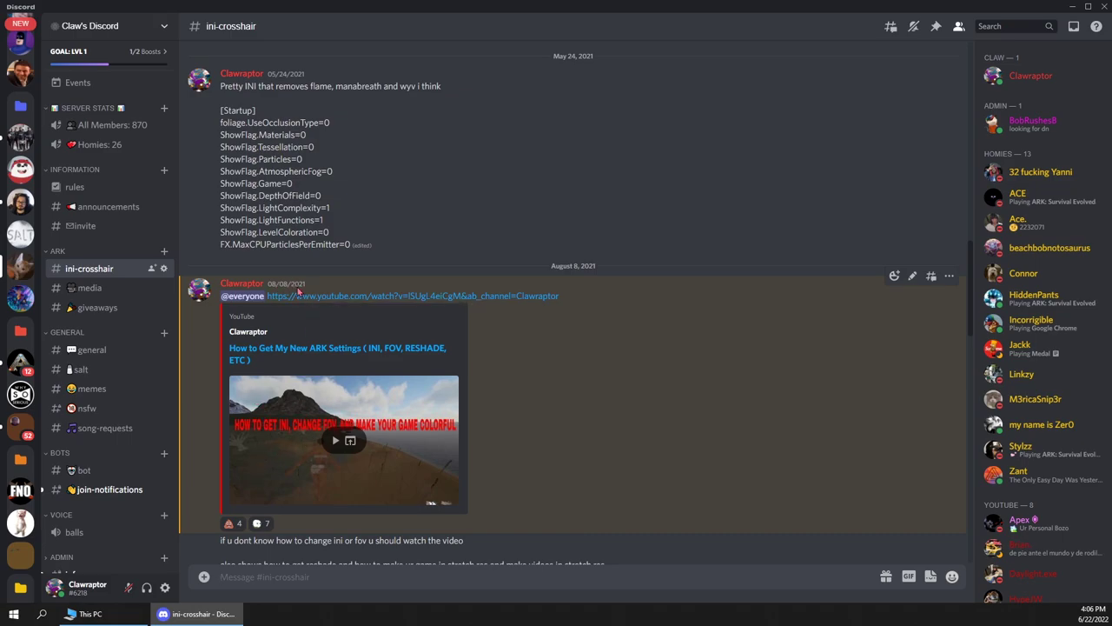
scroll(301, 443, up, 5)
scroll(352, 332, up, 10)
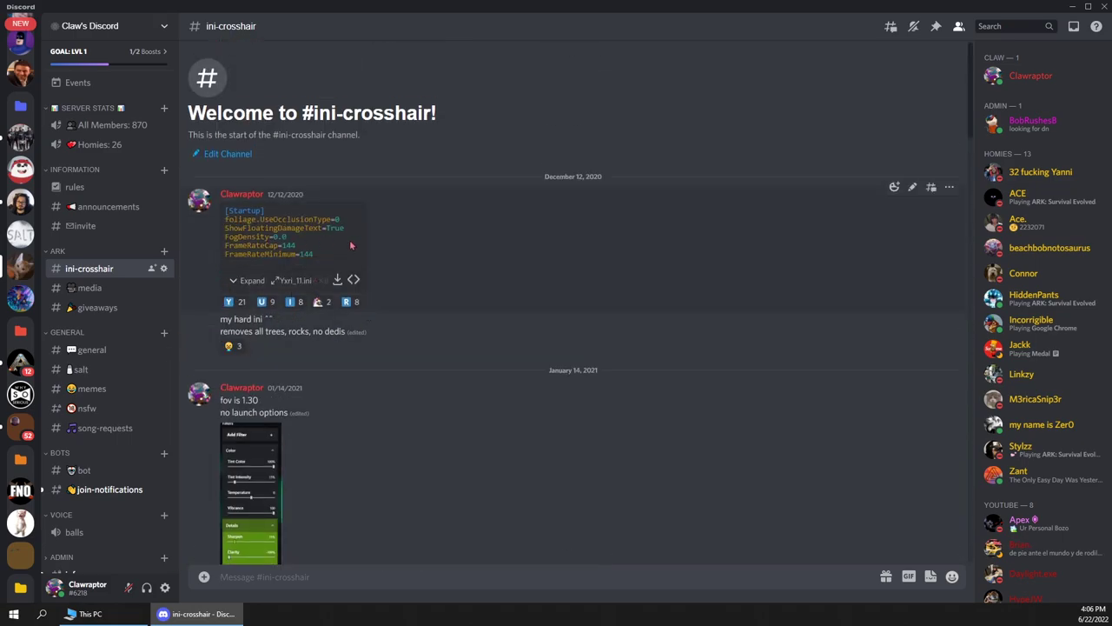
scroll(271, 361, down, 6)
scroll(286, 370, down, 15)
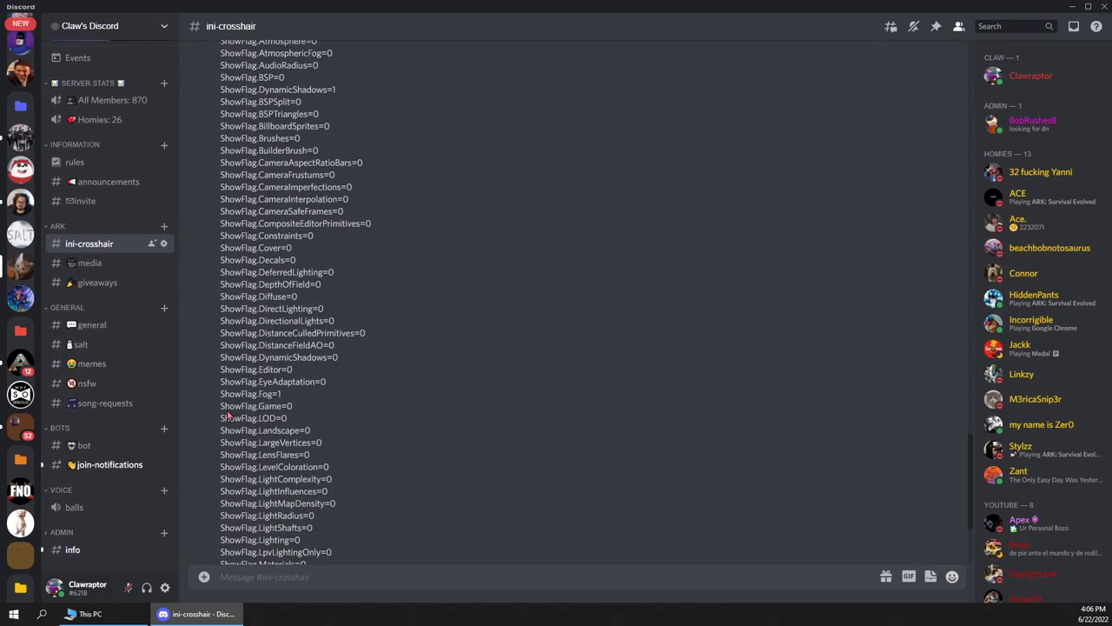
drag(261, 471, 348, 504)
scroll(292, 125, up, 8)
mouse_move(414, 539)
mouse_down()
mouse_move(292, 125)
mouse_move(227, 208)
mouse_move(212, 314)
mouse_up()
scroll(209, 317, up, 5)
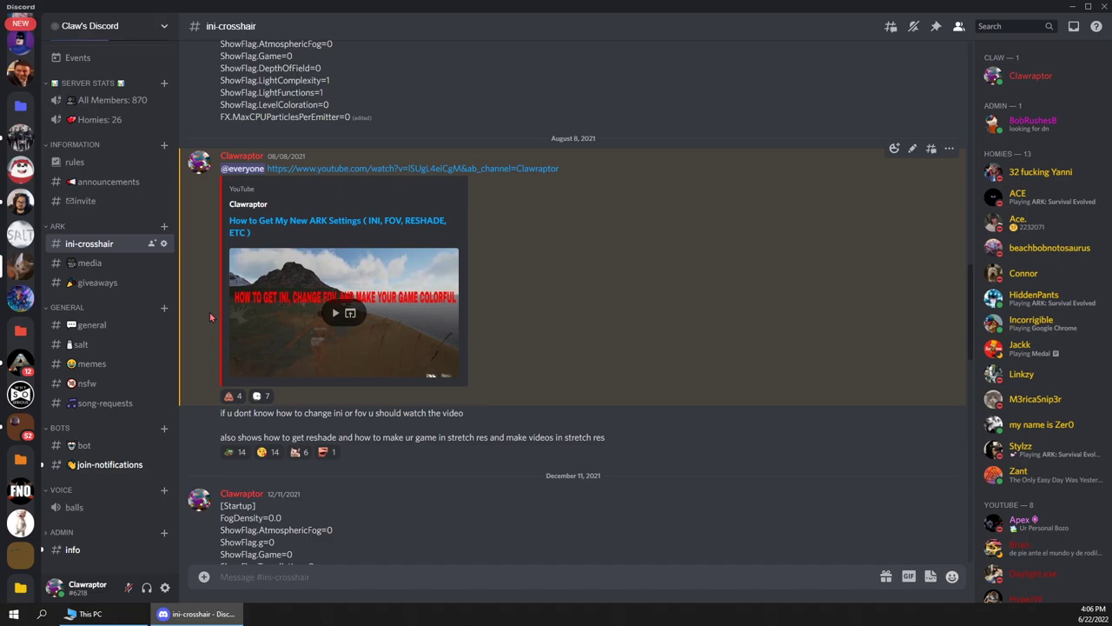
scroll(279, 311, up, 3)
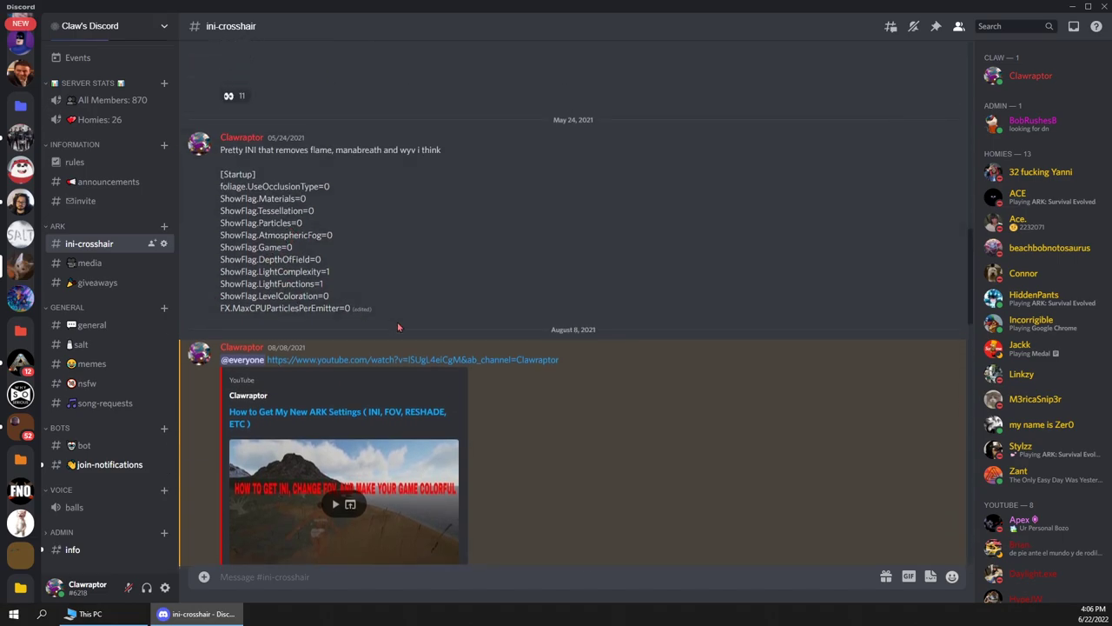
scroll(286, 295, down, 11)
scroll(252, 334, up, 10)
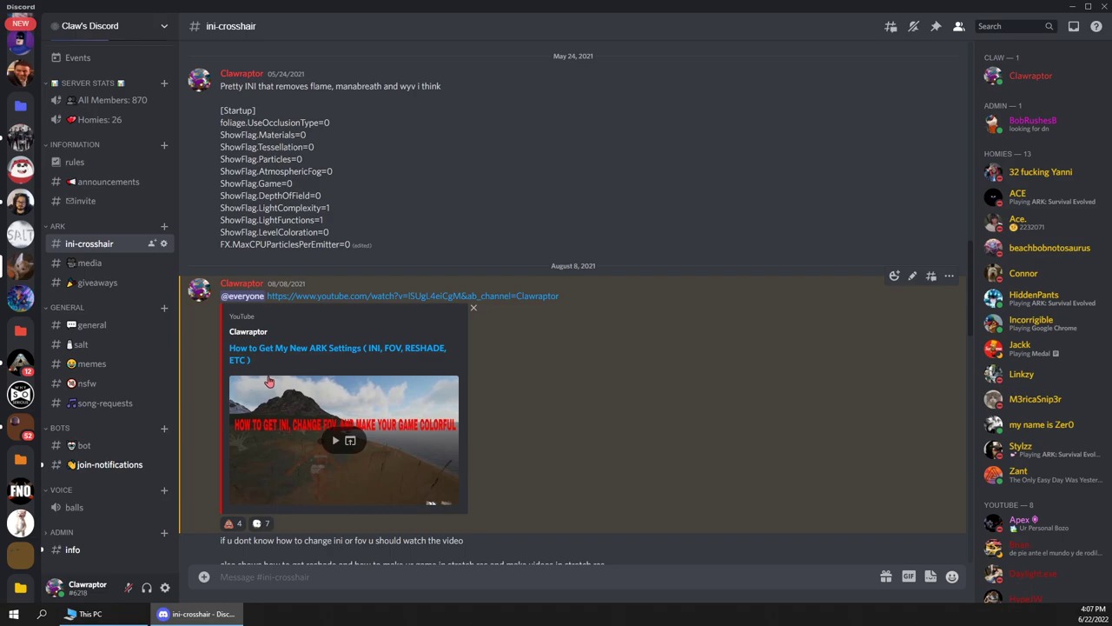
View the enlarged reshade filter screenshot for Nvidia users and check the FOV line in its message.
scroll(248, 384, up, 15)
click(245, 307)
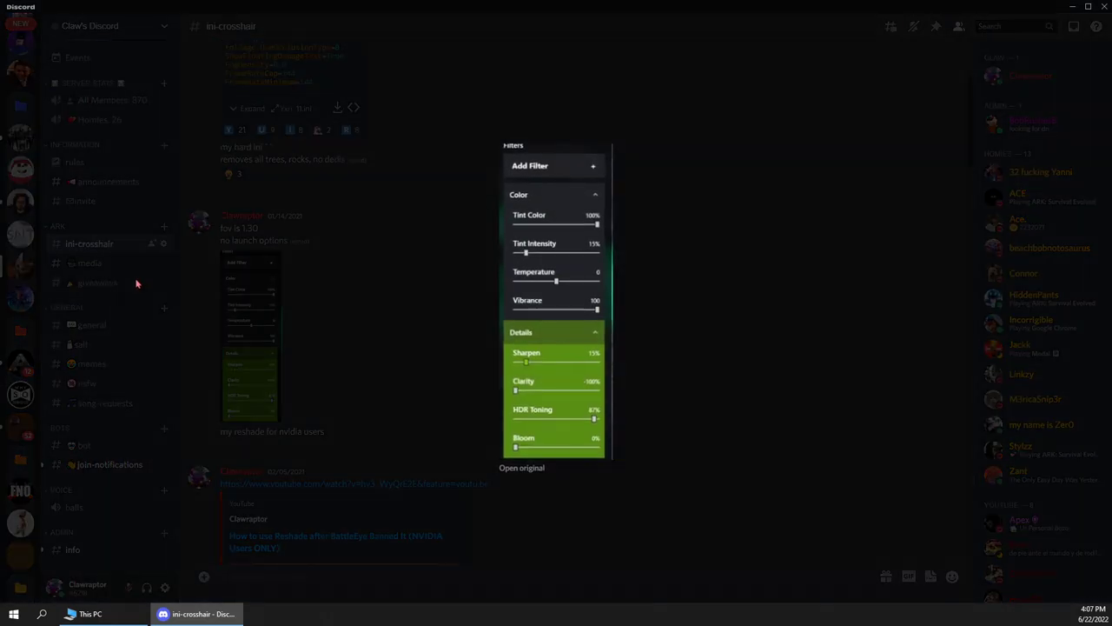
click(324, 328)
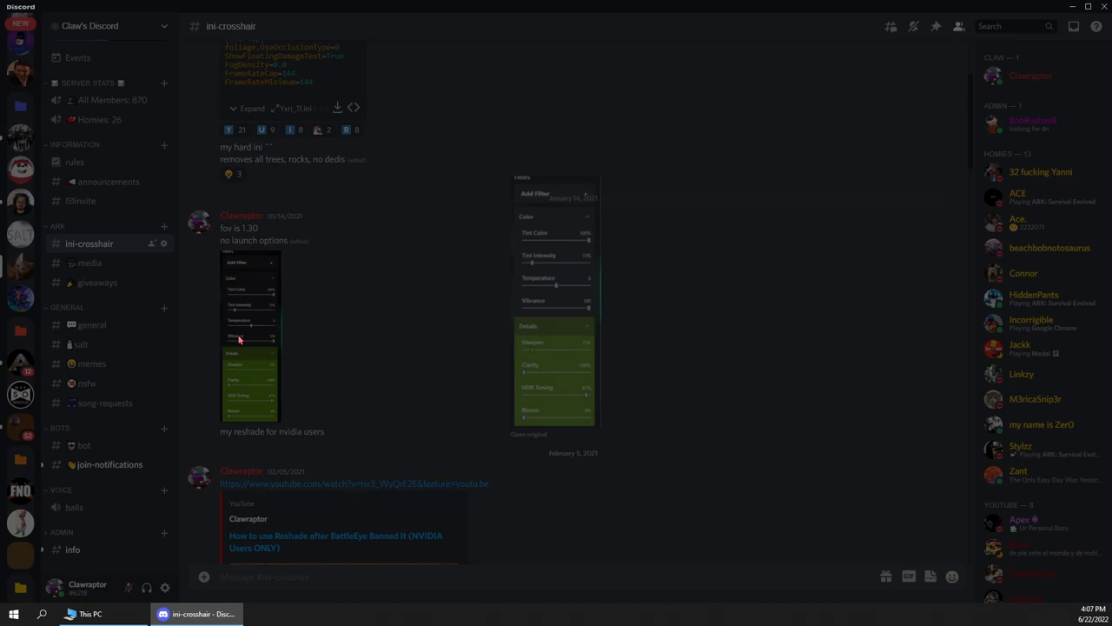
mouse_move(233, 228)
mouse_down()
mouse_move(264, 233)
mouse_move(220, 228)
mouse_up()
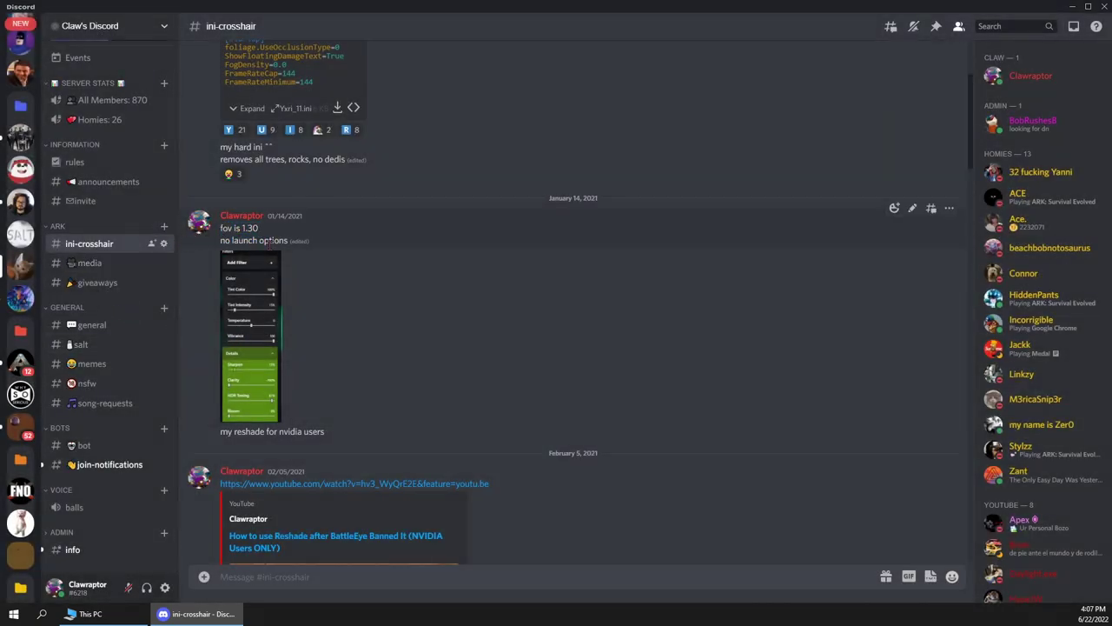
Switch to File Explorer and open the Steam folder inside Program Files (x86) on Local Disk (C:).
key(alt+Tab)
double_click(149, 232)
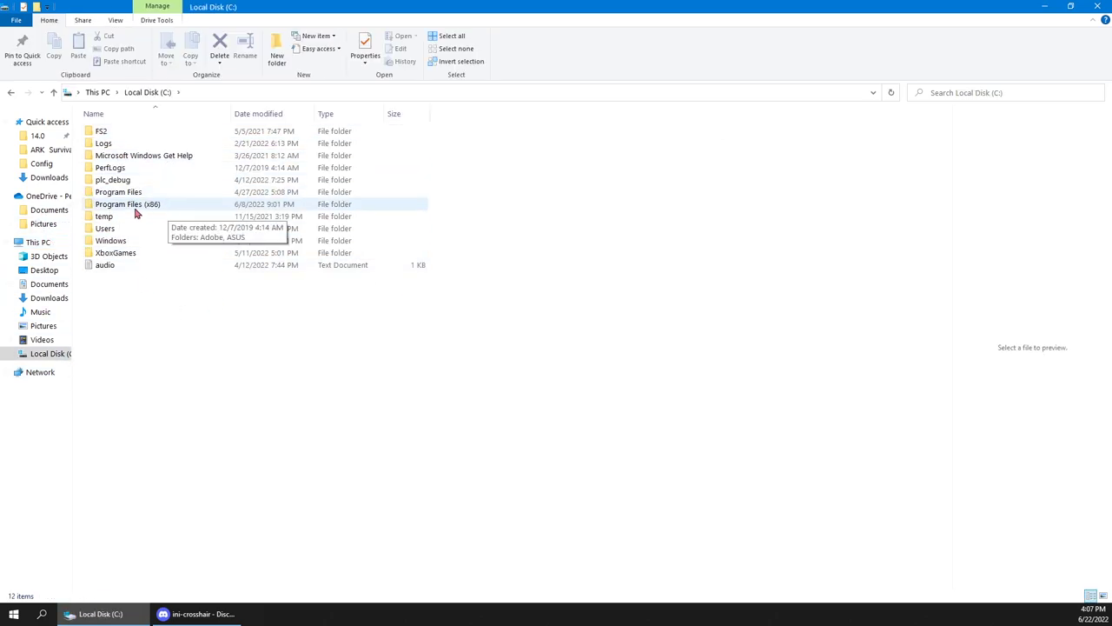
click(136, 208)
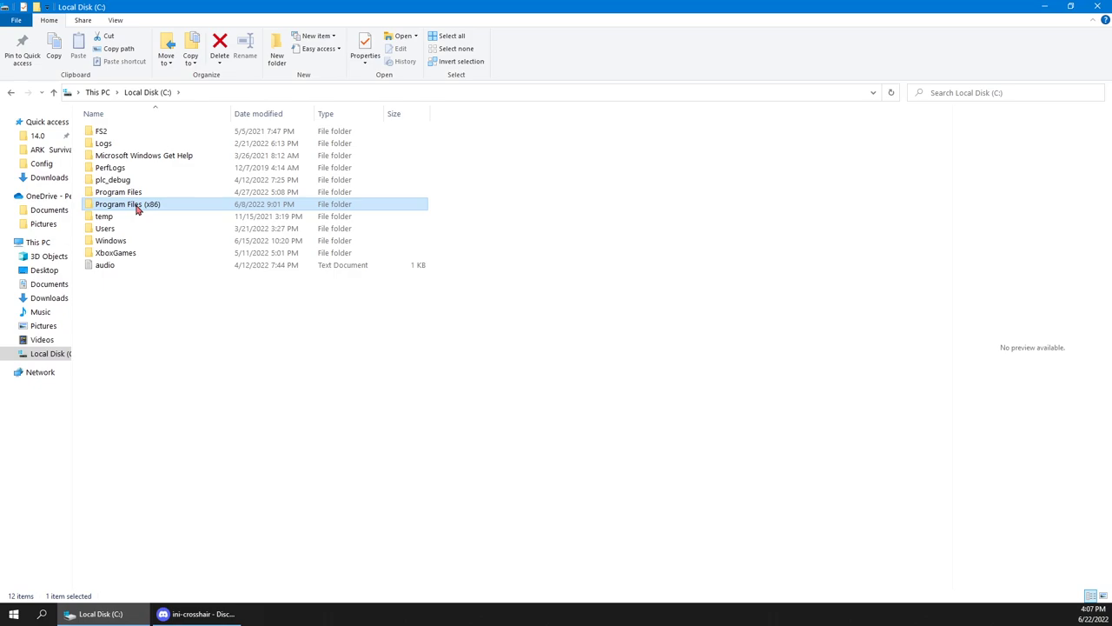
double_click(137, 208)
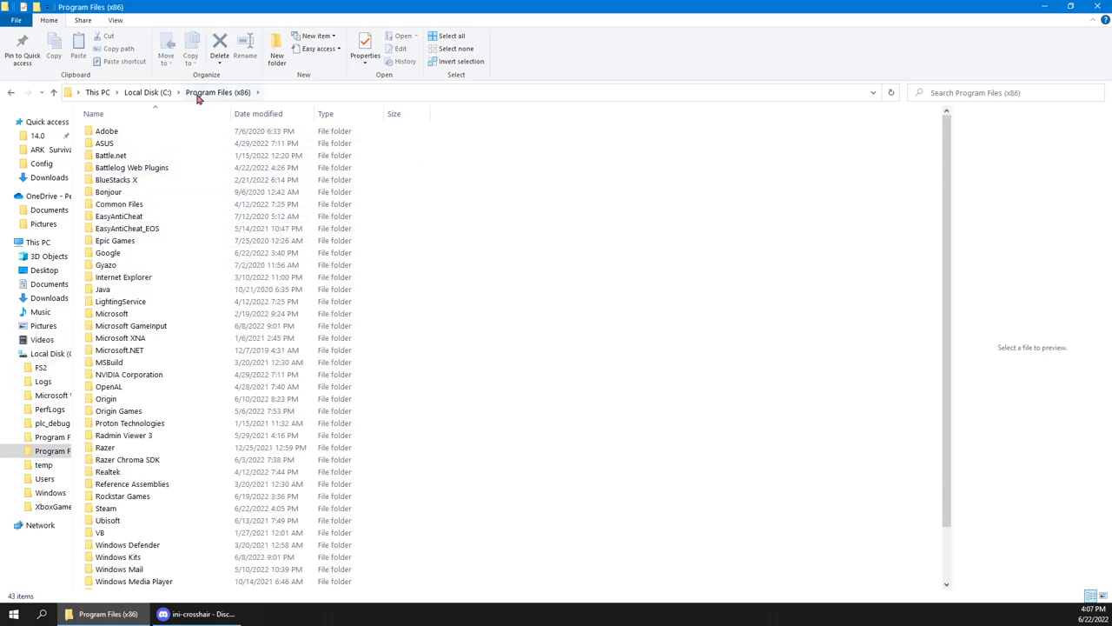
scroll(113, 454, down, 2)
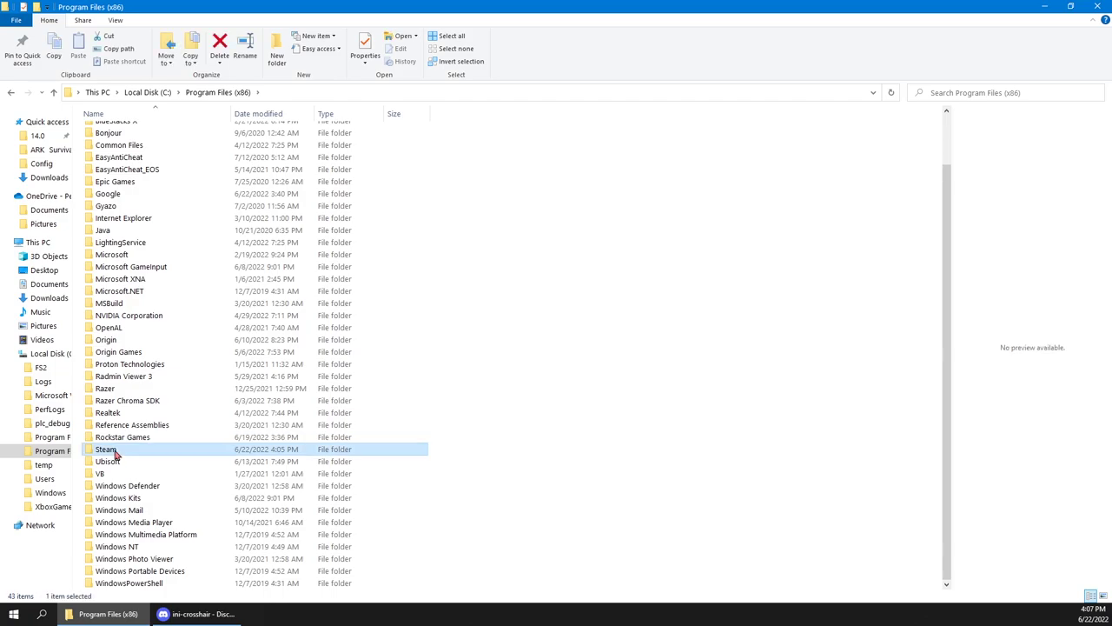
double_click(106, 449)
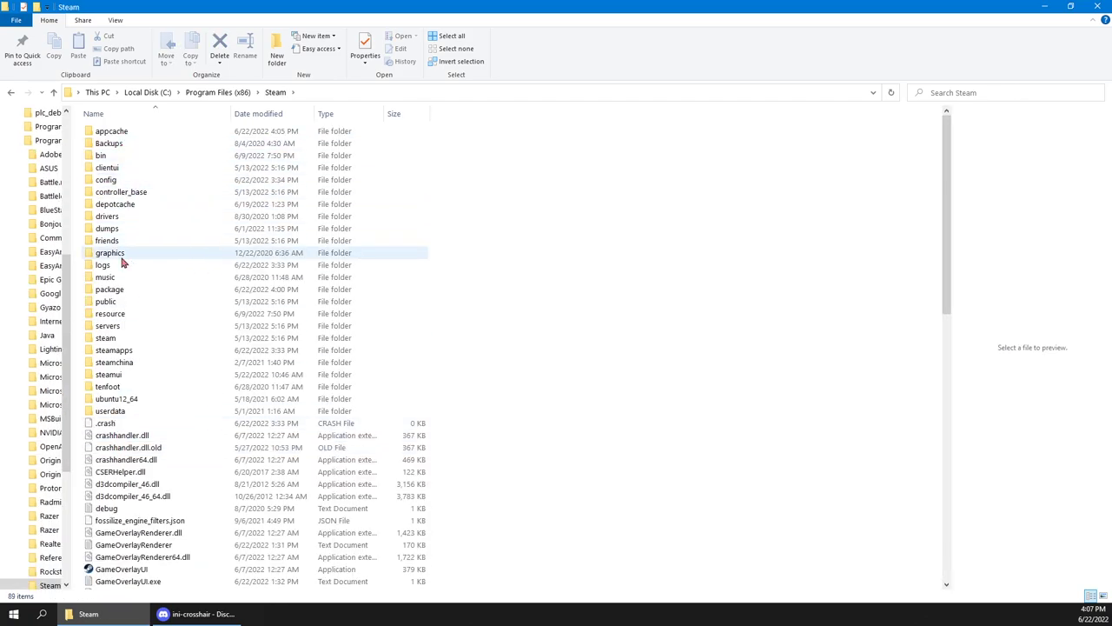
Go to ARK's engine configuration folder at steamapps > common > ARK > Engine > Config.
double_click(110, 351)
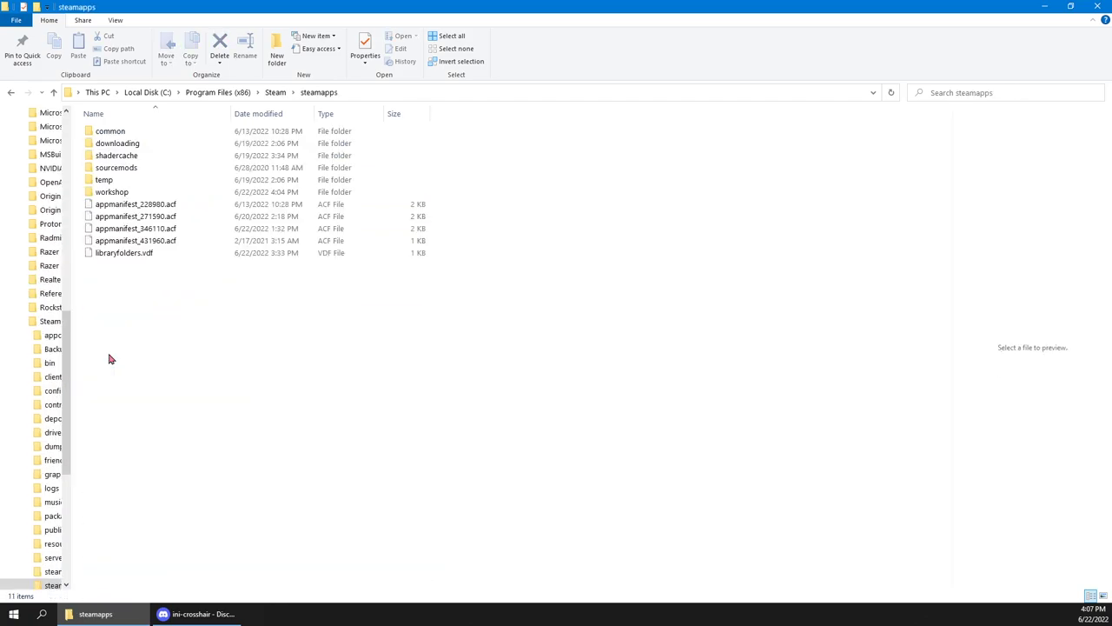
double_click(110, 132)
double_click(111, 145)
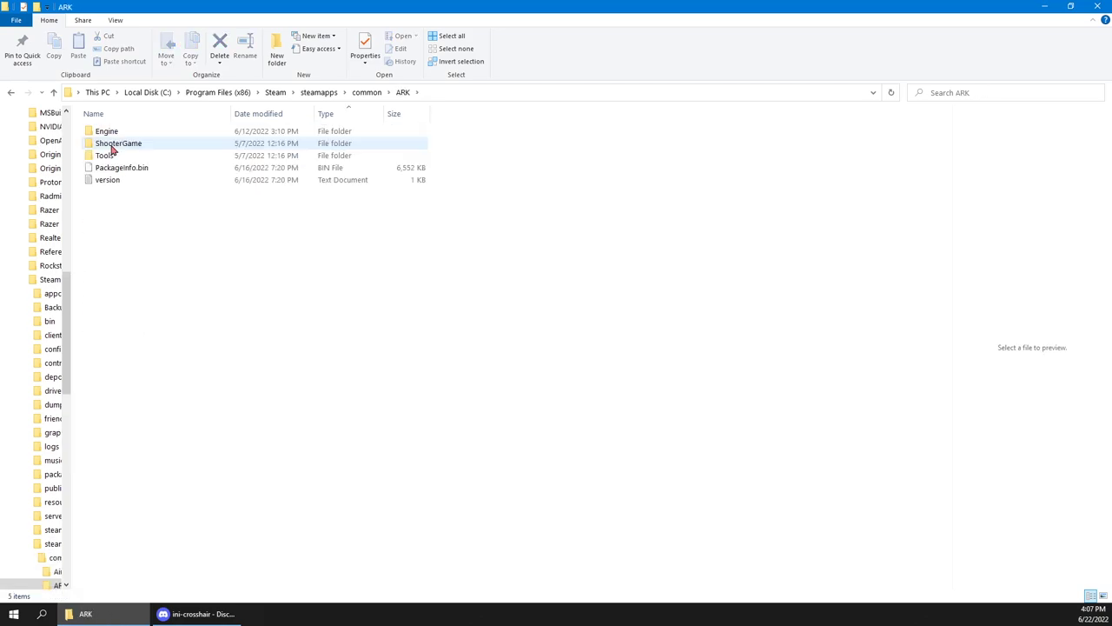
double_click(134, 132)
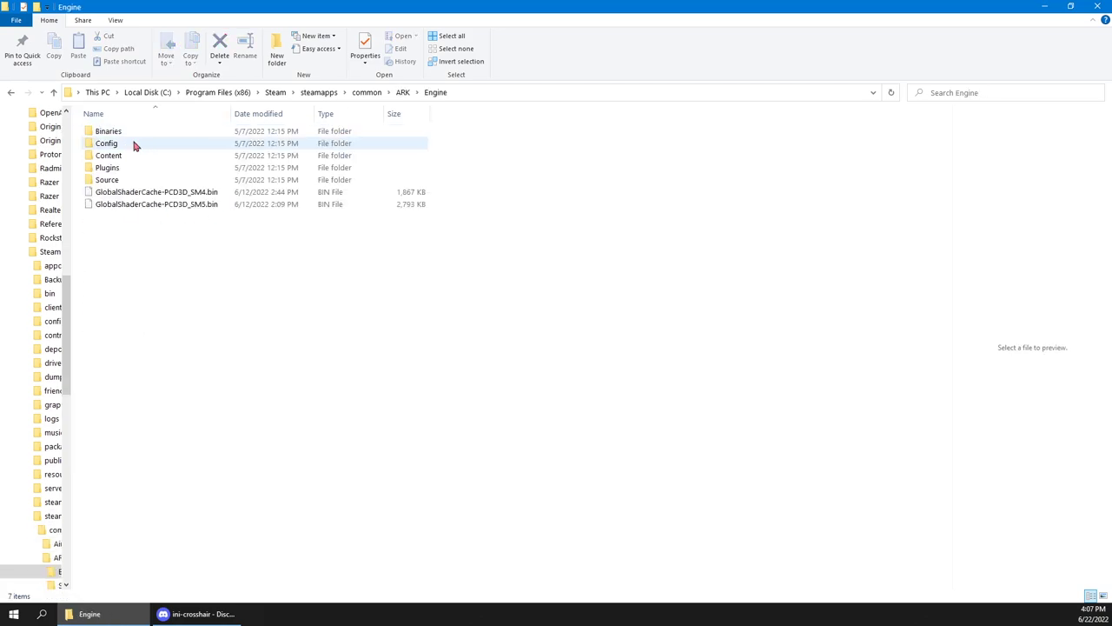
double_click(131, 144)
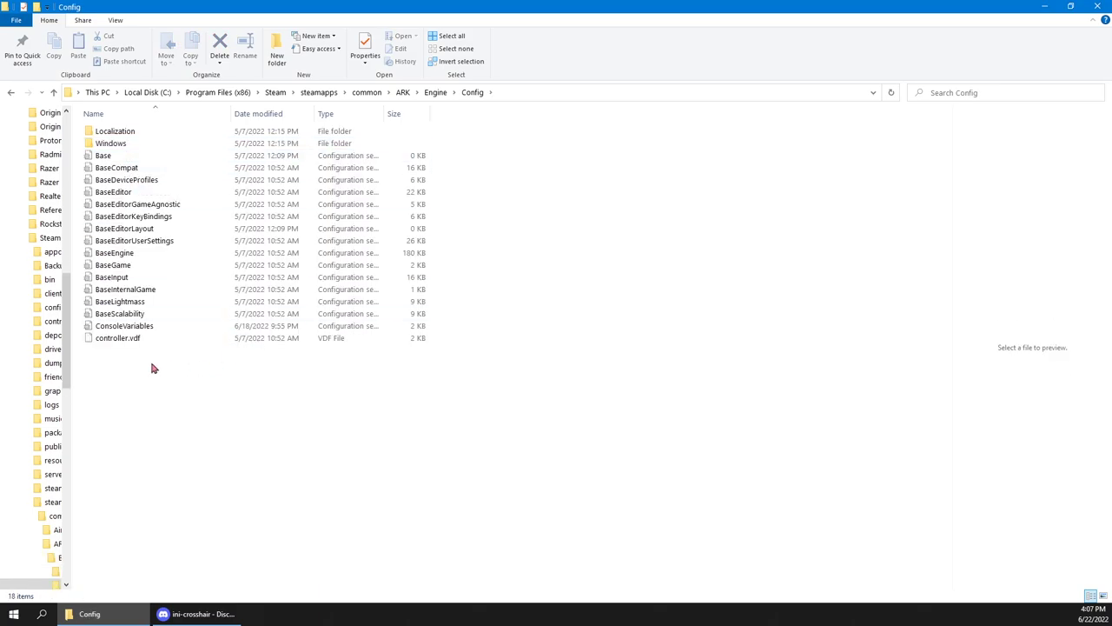
Open the ConsoleVariables file in Notepad and select its text from the [Startup] line through the end.
double_click(126, 325)
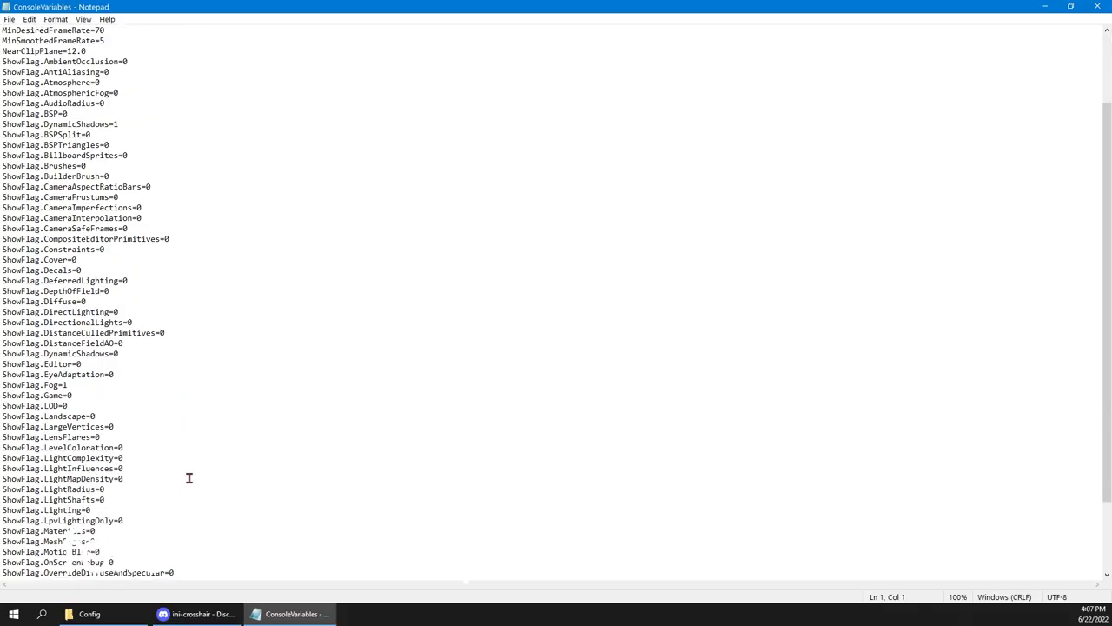
scroll(179, 542, down, 3)
scroll(179, 565, up, 7)
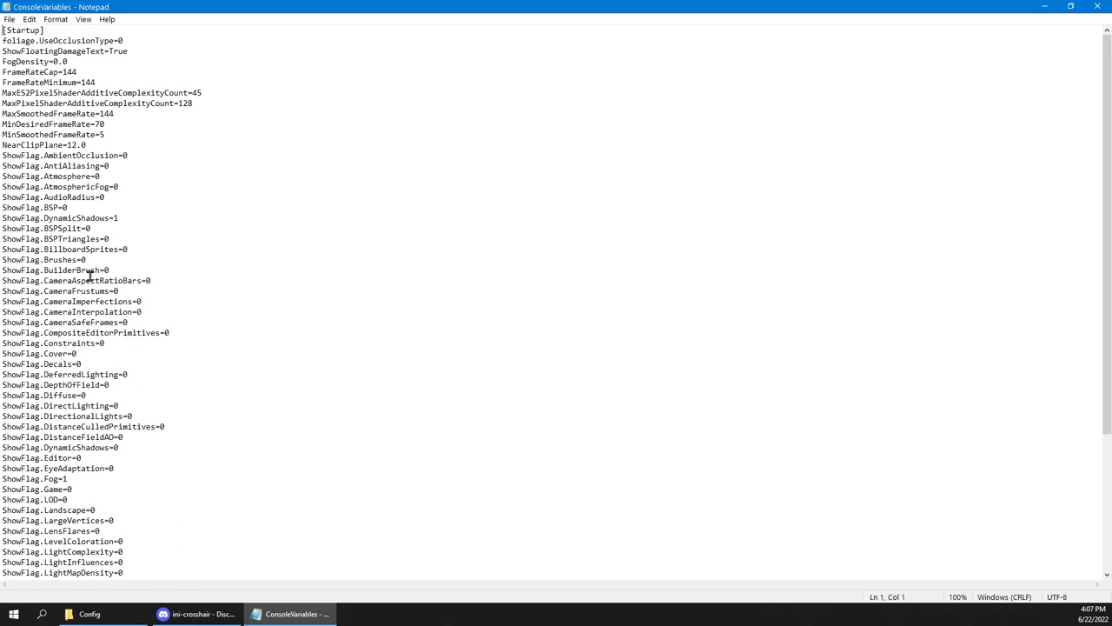
mouse_move(3, 33)
mouse_down()
mouse_move(186, 318)
mouse_move(246, 530)
mouse_move(172, 581)
mouse_move(208, 492)
mouse_move(273, 92)
mouse_move(4, 34)
mouse_up()
click(164, 579)
Switch to Discord and copy the entire INI text posted on June 22, 2022, starting at [Startup].
click(198, 613)
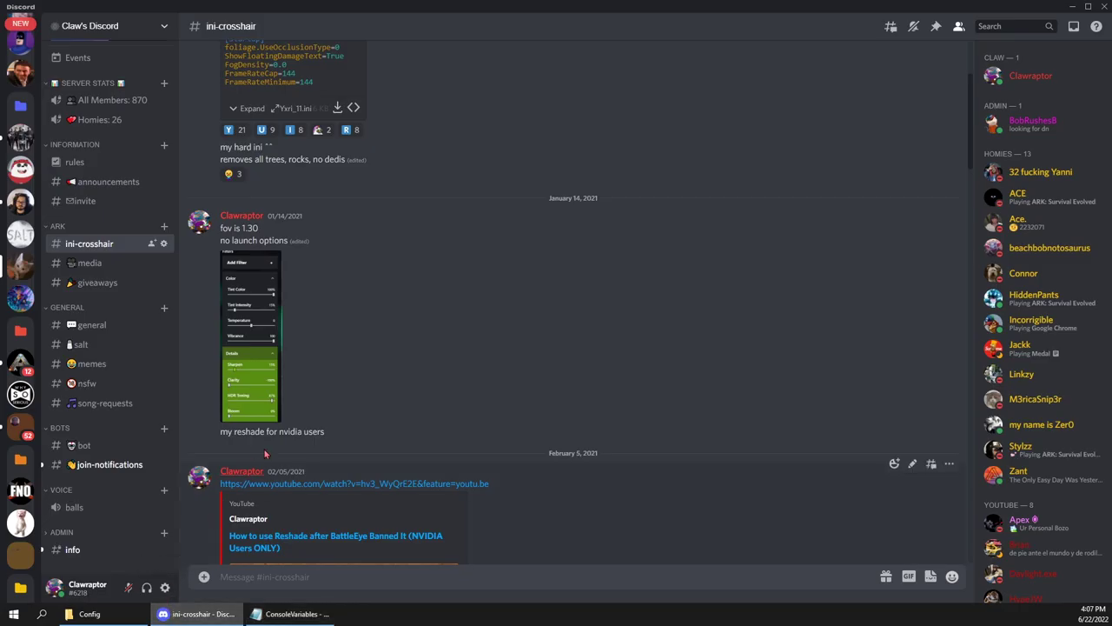
scroll(265, 452, down, 20)
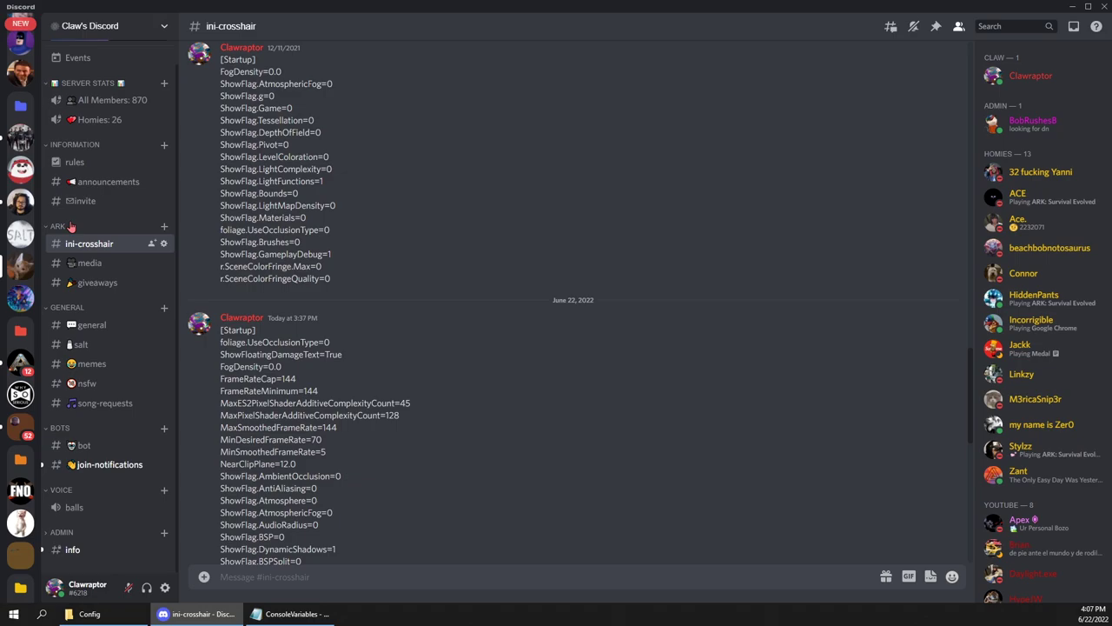
drag(219, 331, 351, 559)
right_click(312, 509)
click(341, 365)
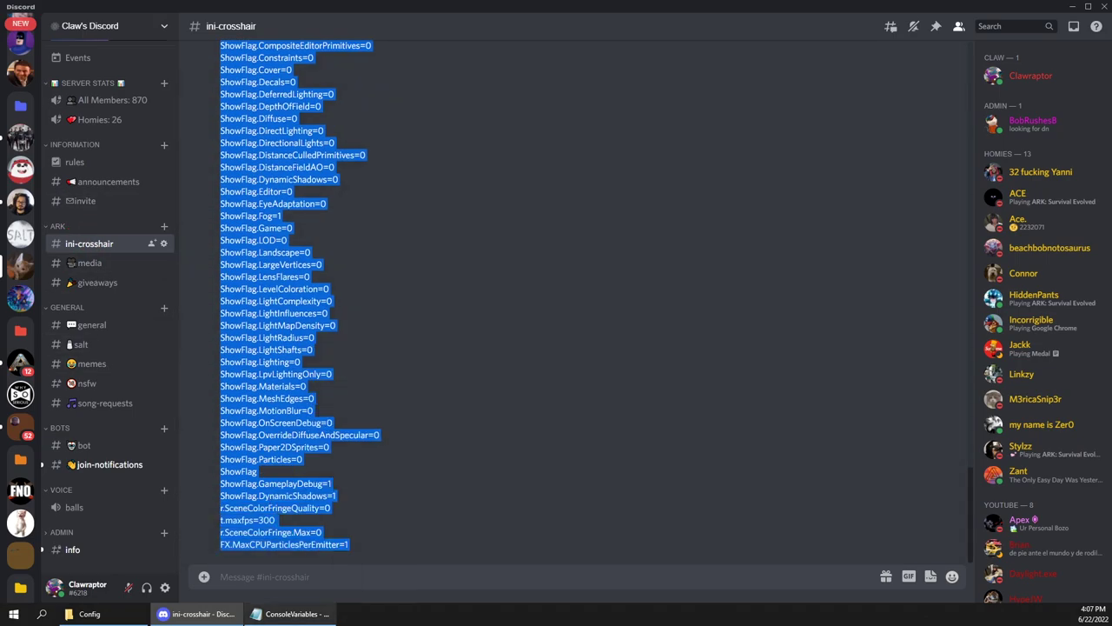
Return to ConsoleVariables in Notepad and replace the selected text with the copied INI text.
key(alt+Tab)
right_click(96, 289)
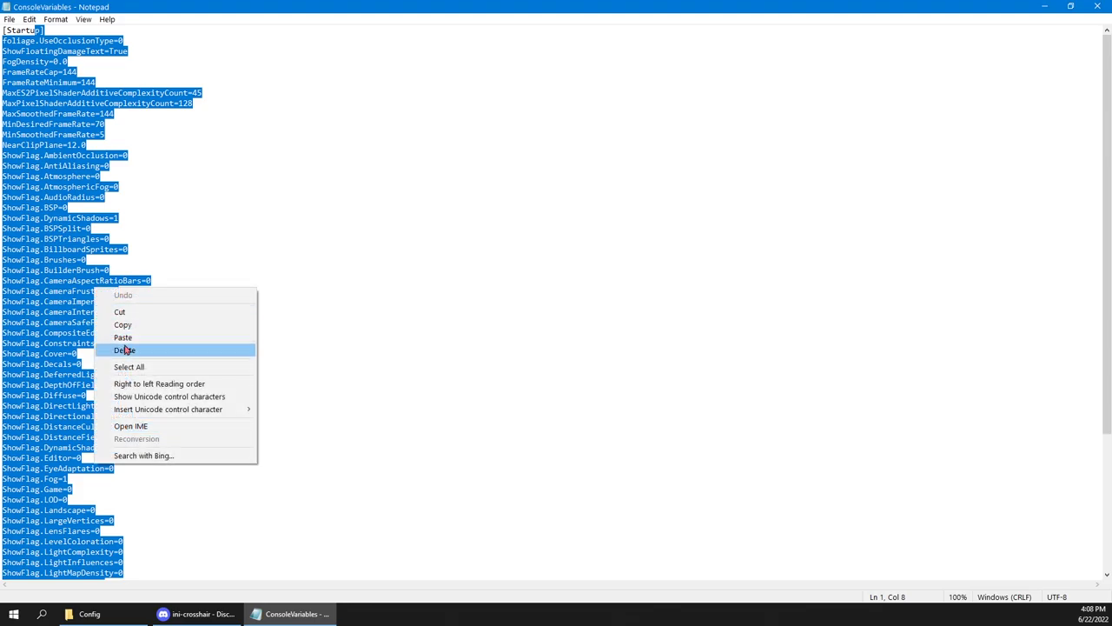
click(123, 337)
scroll(35, 279, up, 7)
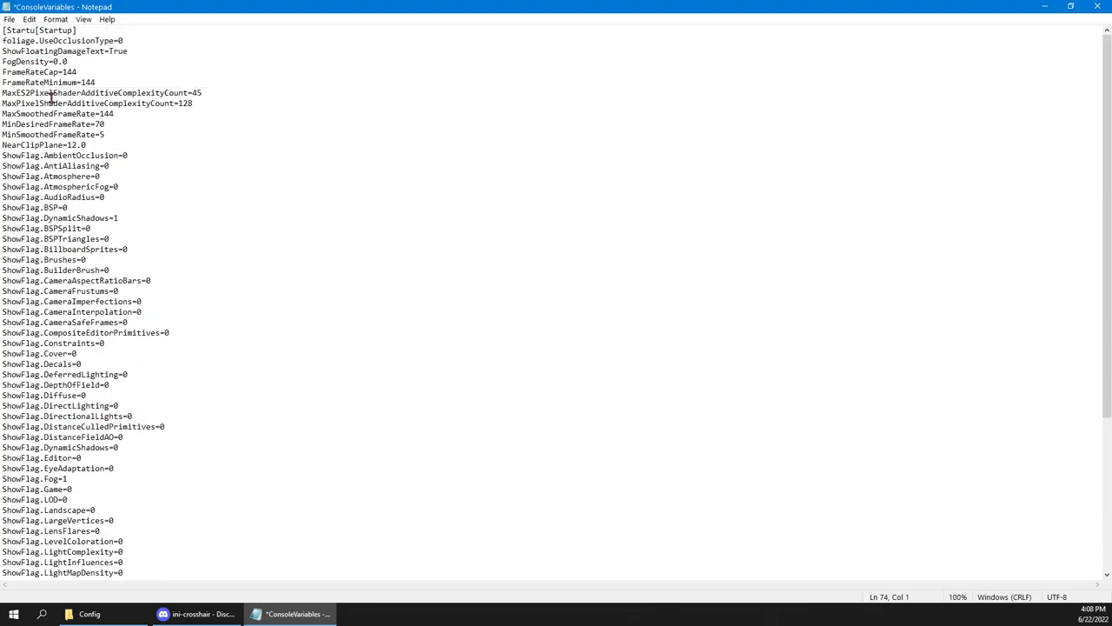
Delete the stray "[Startu" before [Startup] on the first line, then close ConsoleVariables and save the changes.
drag(35, 33, 2, 31)
key(BackSpace)
click(1098, 6)
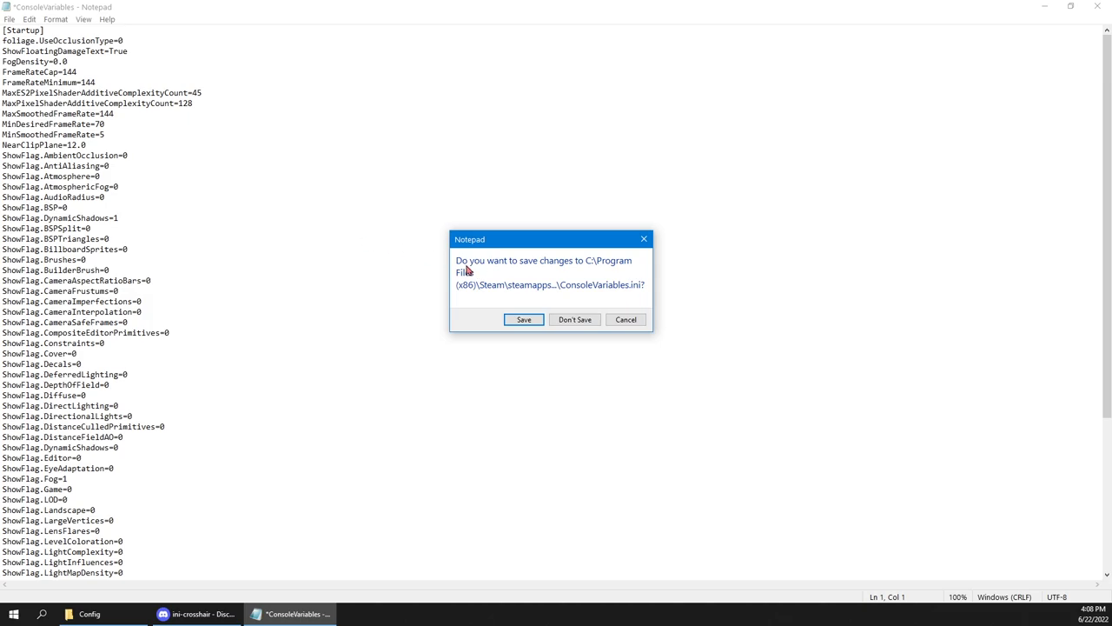
click(524, 320)
click(363, 436)
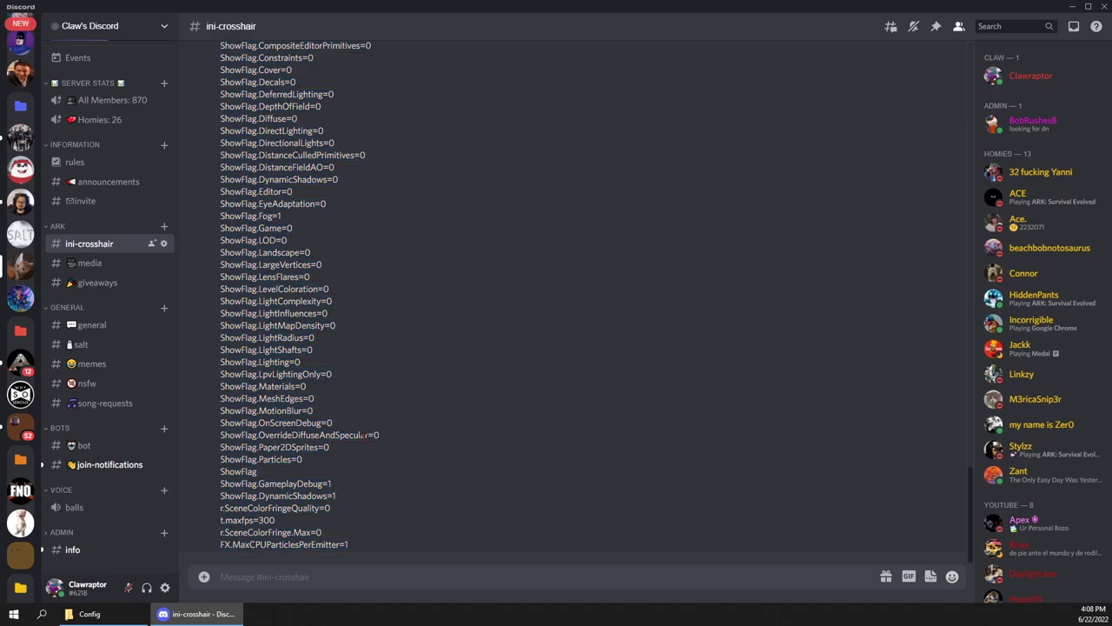
In File Explorer, go back to the ARK folder and open ShooterGame > Saved > Config > WindowsNoEditor.
click(130, 615)
key(alt+Left)
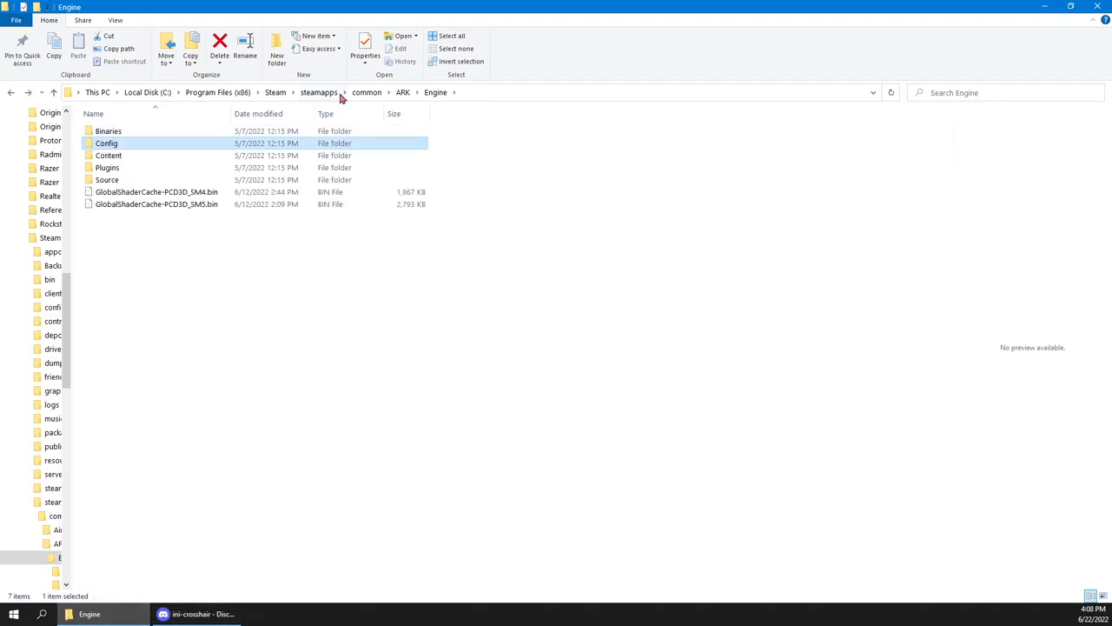
click(402, 92)
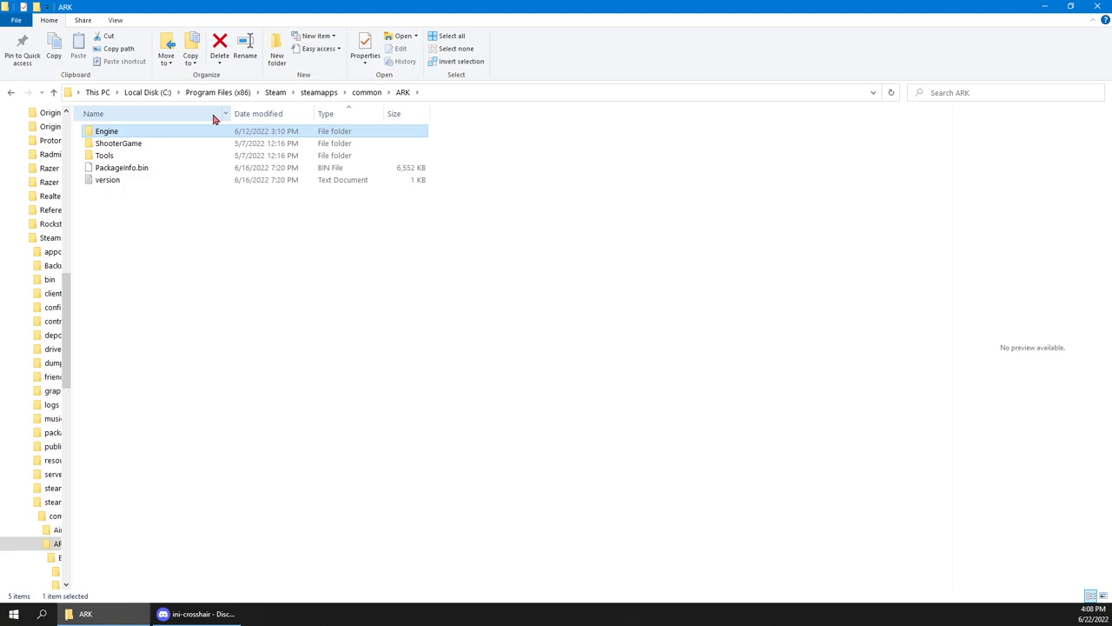
click(116, 143)
double_click(139, 149)
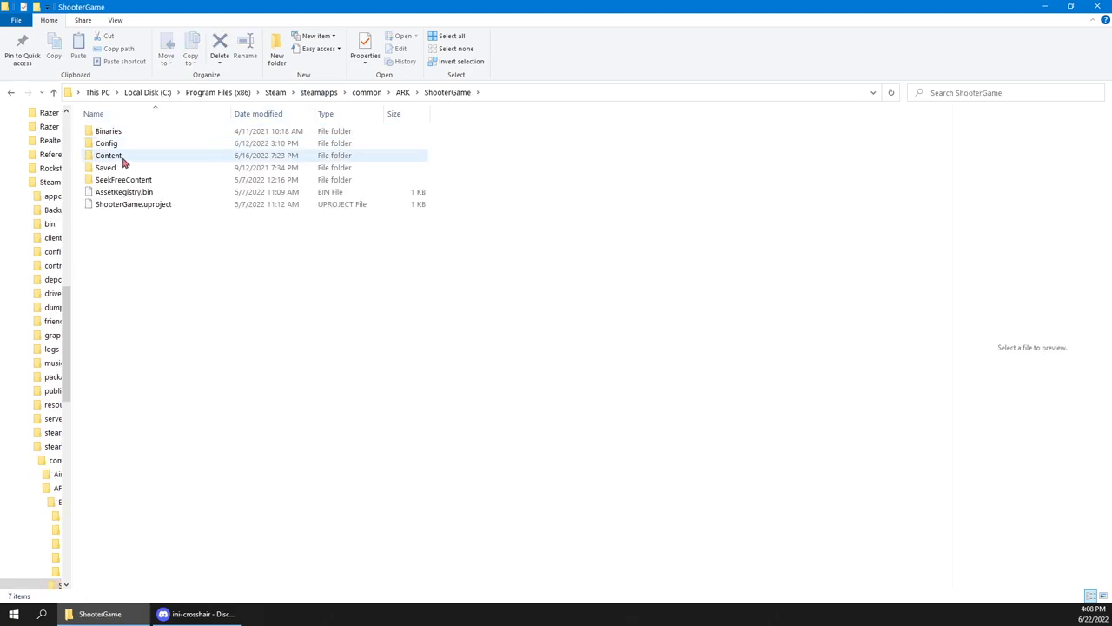
double_click(108, 167)
double_click(109, 144)
double_click(117, 144)
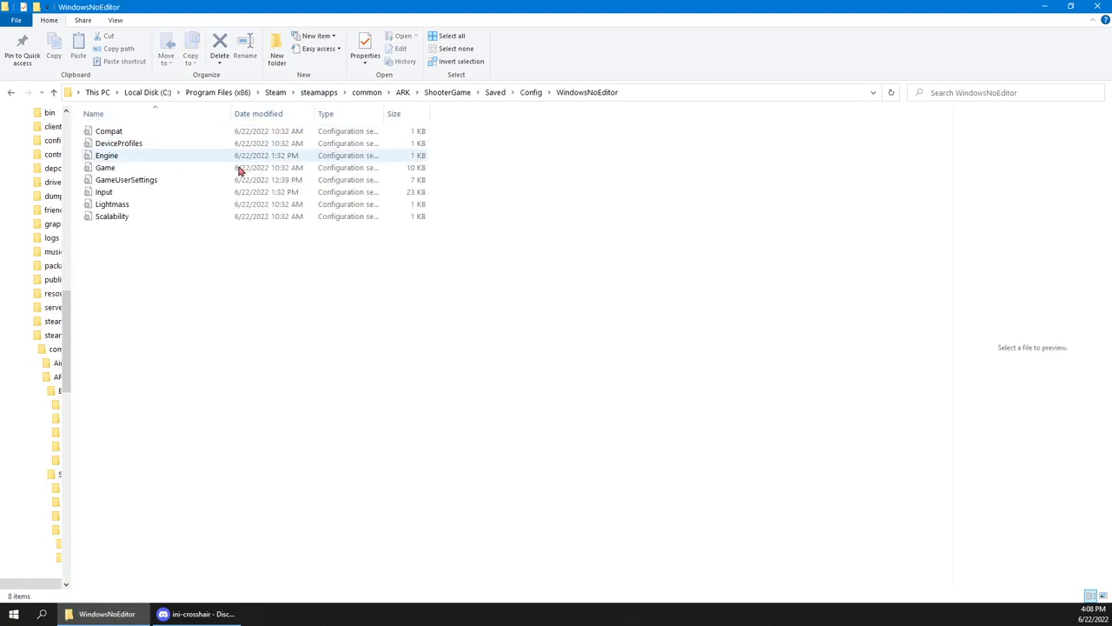
Open the GameUserSettings file in Notepad to its graphics and gameplay settings.
click(131, 180)
click(135, 181)
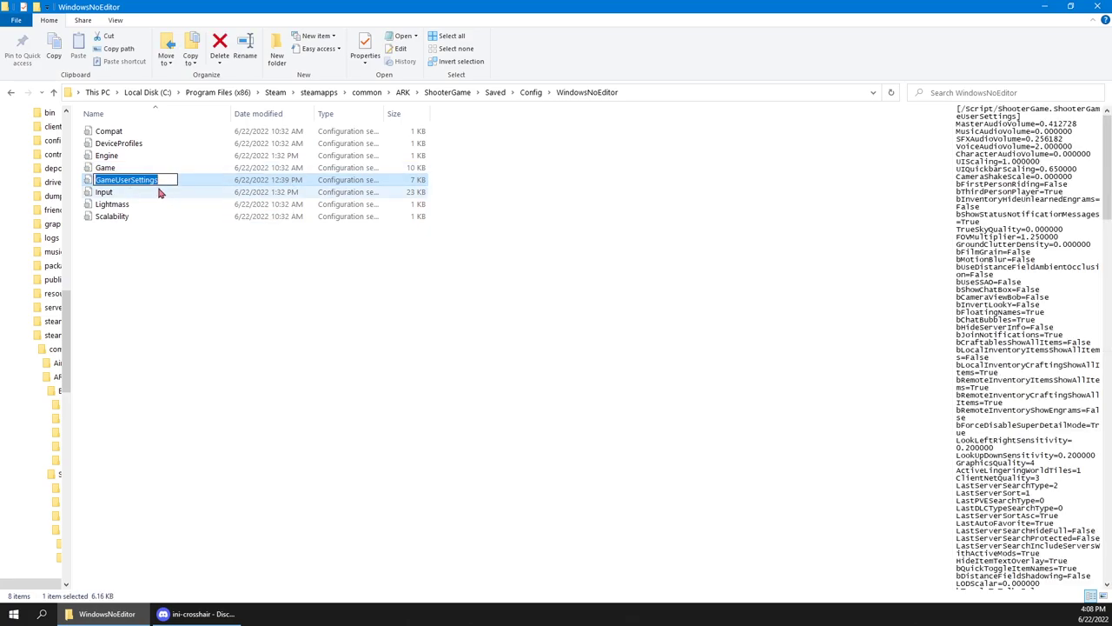
double_click(179, 181)
double_click(591, 76)
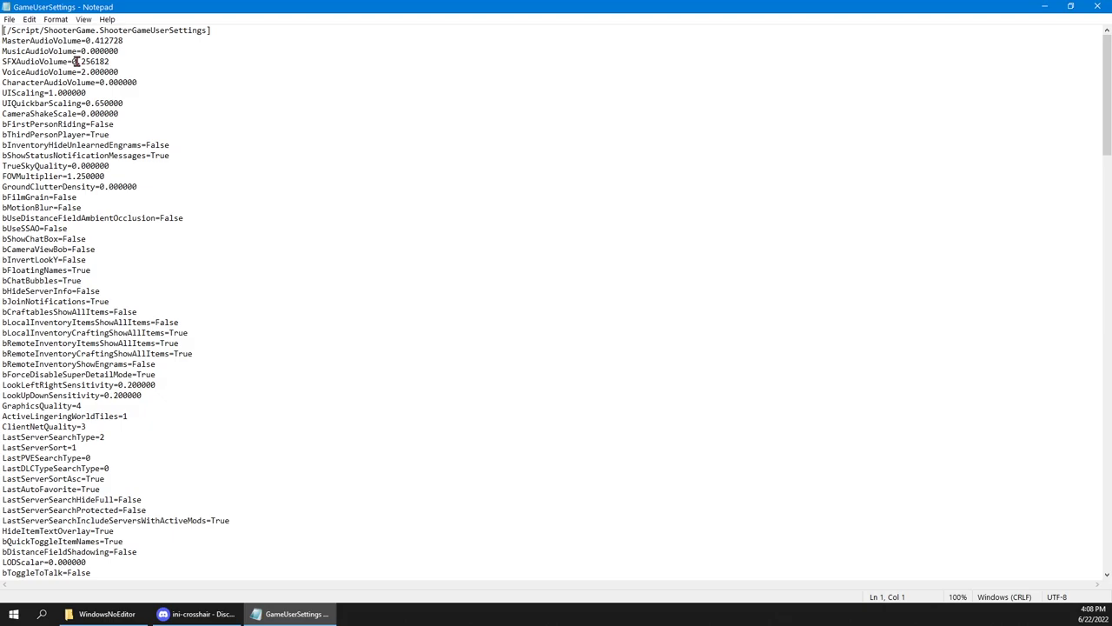
scroll(95, 248, down, 9)
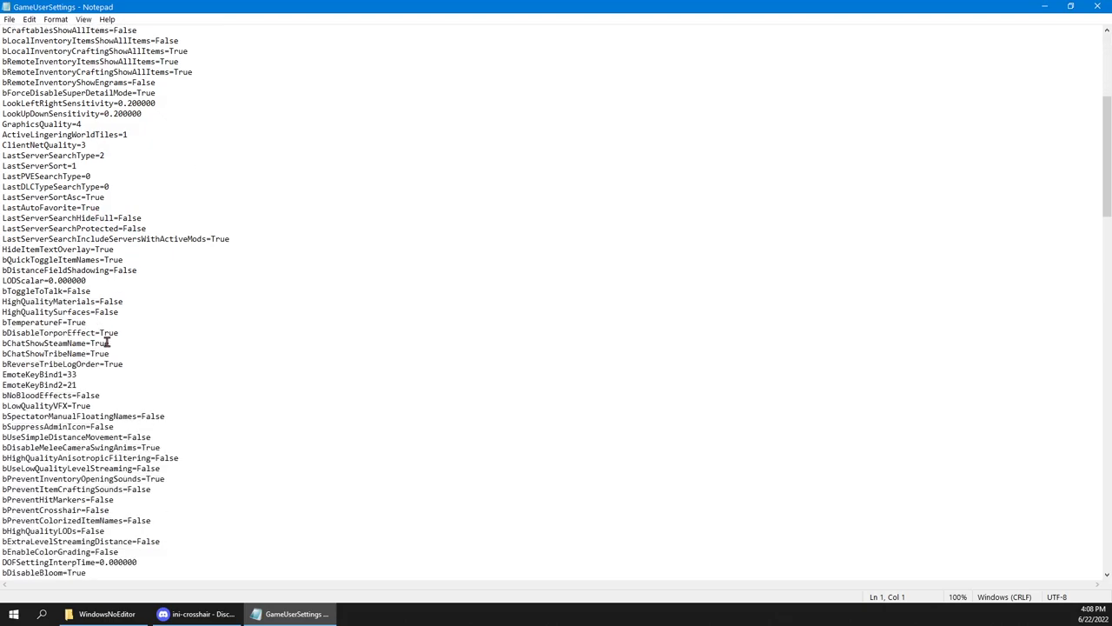
Look through GameUserSettings and highlight the value of the FOVMultiplier line to examine it.
scroll(106, 342, down, 17)
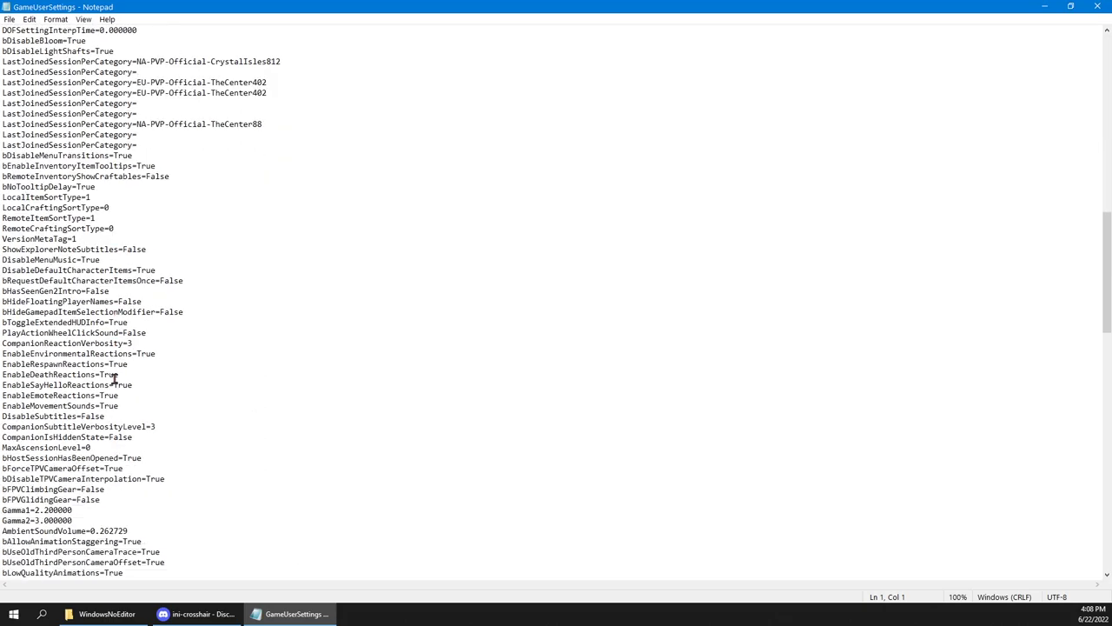
scroll(61, 226, up, 20)
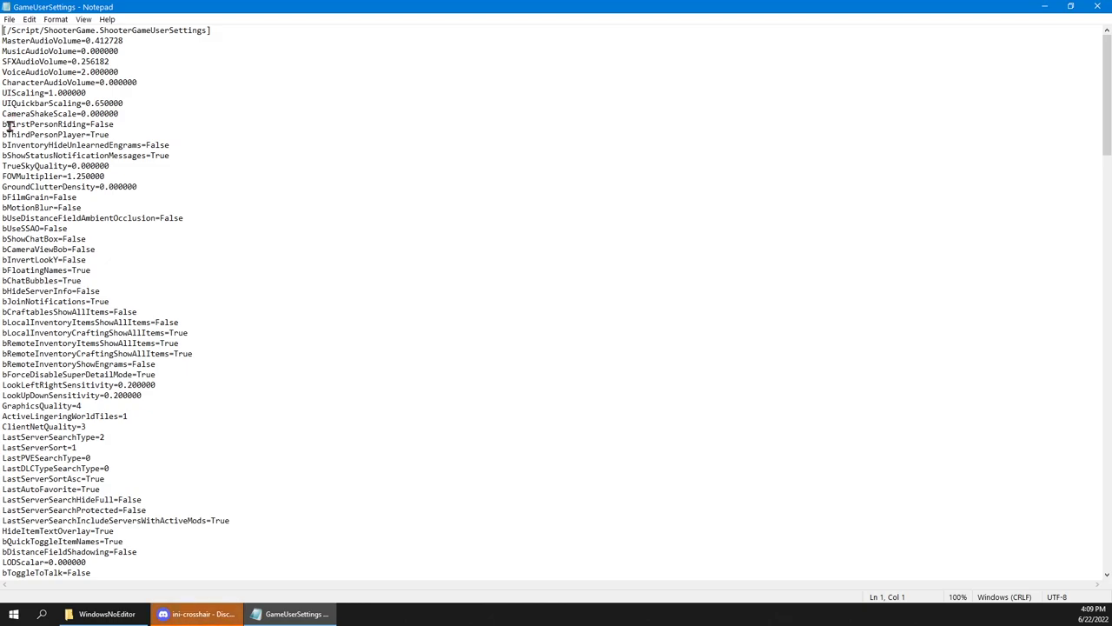
double_click(17, 176)
mouse_move(105, 176)
mouse_down()
mouse_move(55, 187)
mouse_move(54, 178)
mouse_move(9, 177)
mouse_move(88, 176)
mouse_up()
click(78, 177)
drag(84, 178, 83, 178)
mouse_move(93, 176)
mouse_down()
mouse_move(71, 177)
mouse_move(88, 178)
mouse_up()
drag(72, 177, 110, 177)
click(148, 255)
Examine the bUseOldThirdPersonCameraTrace and bUseOldThirdPersonCameraOffset lines in GameUserSettings, then close the file.
scroll(173, 346, down, 20)
scroll(269, 321, down, 5)
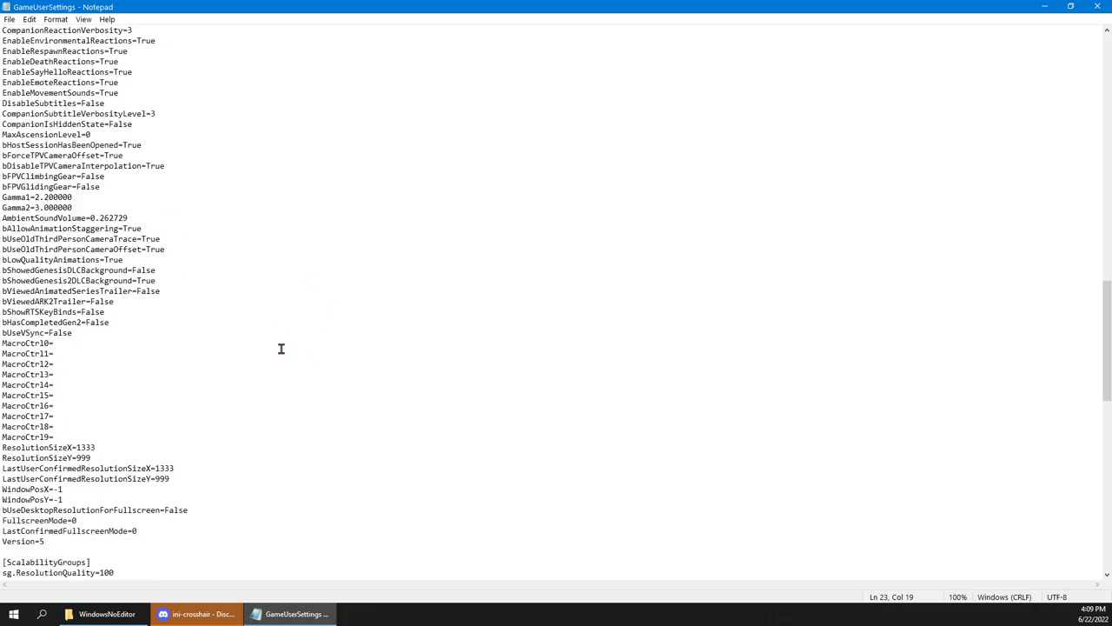
drag(165, 249, 1, 241)
drag(174, 250, 7, 240)
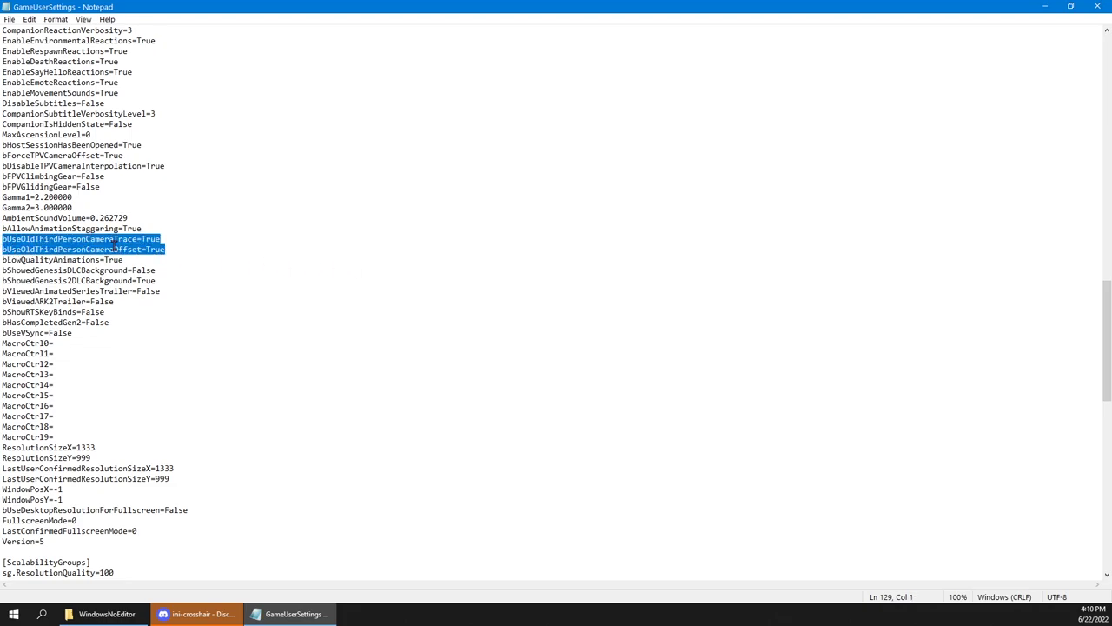
drag(162, 250, 5, 240)
click(4, 238)
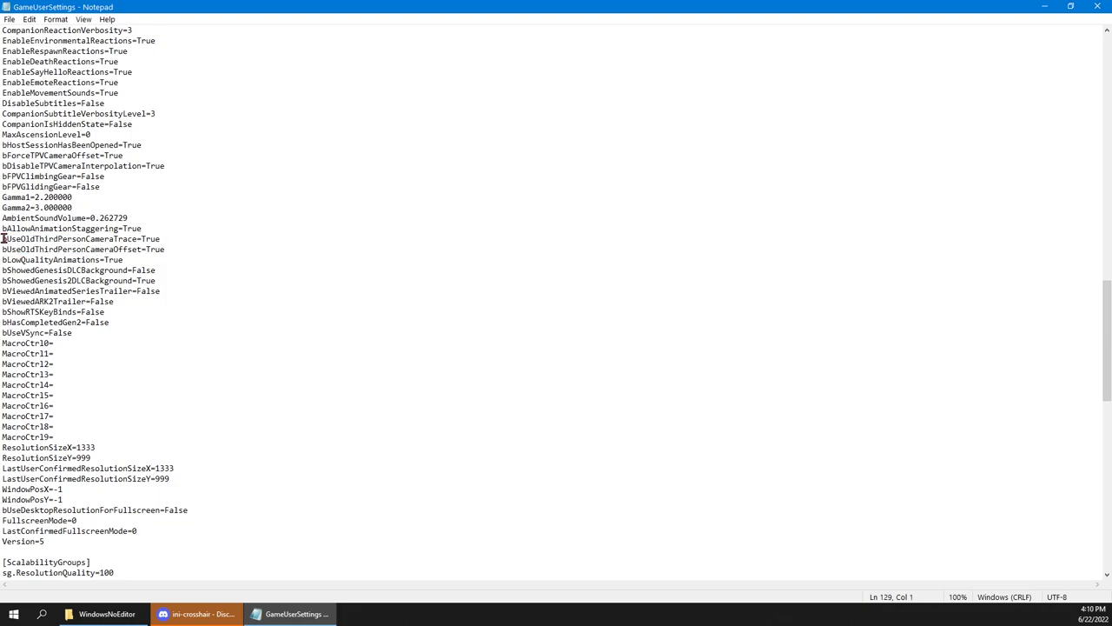
drag(174, 241, 37, 247)
click(37, 246)
scroll(101, 284, down, 20)
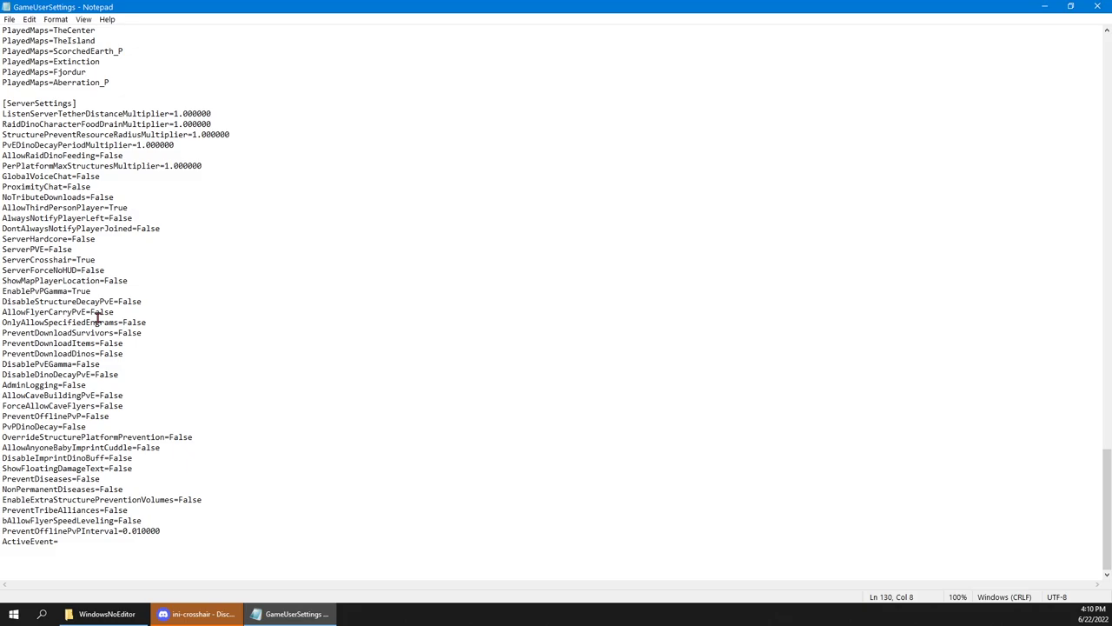
click(1098, 6)
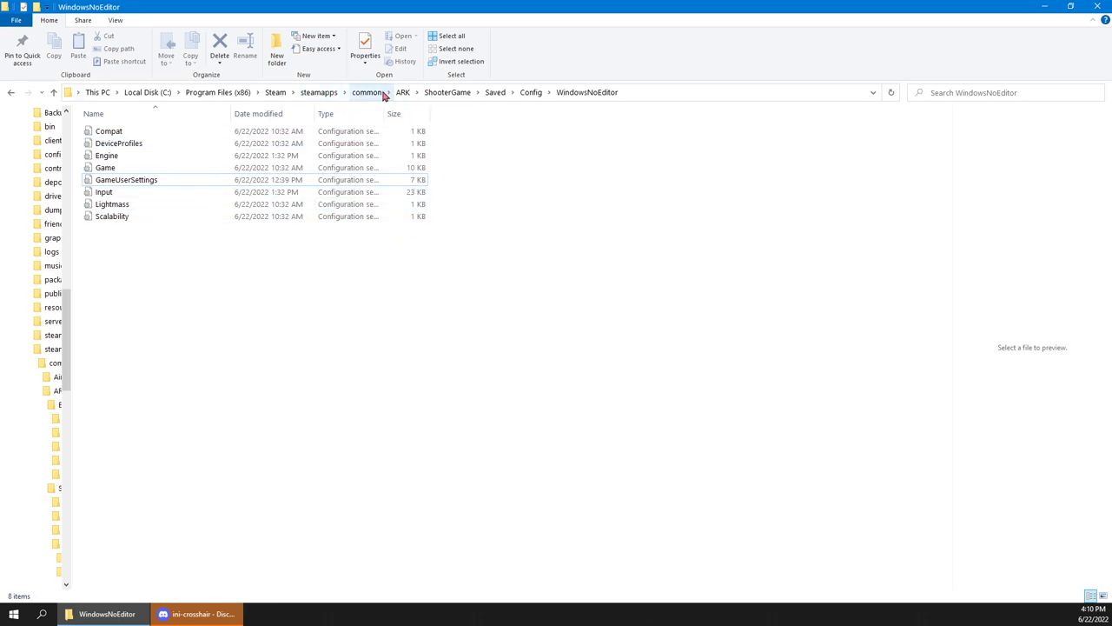
Switch to NVIDIA Control Panel from the desktop and start creating a custom resolution for the first display.
key(alt+Tab)
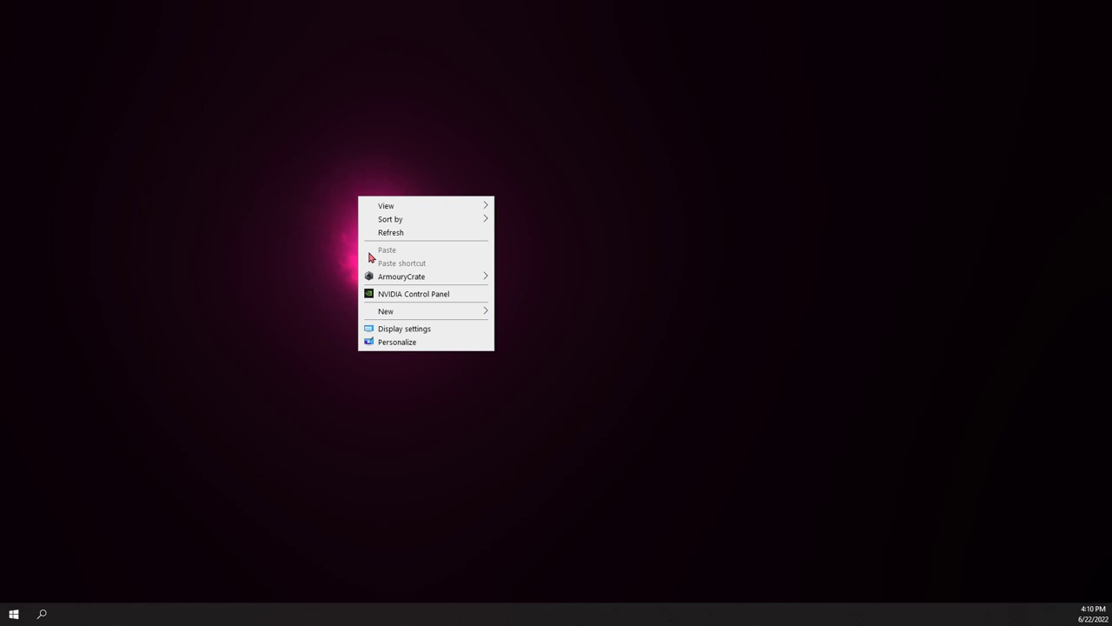
click(391, 294)
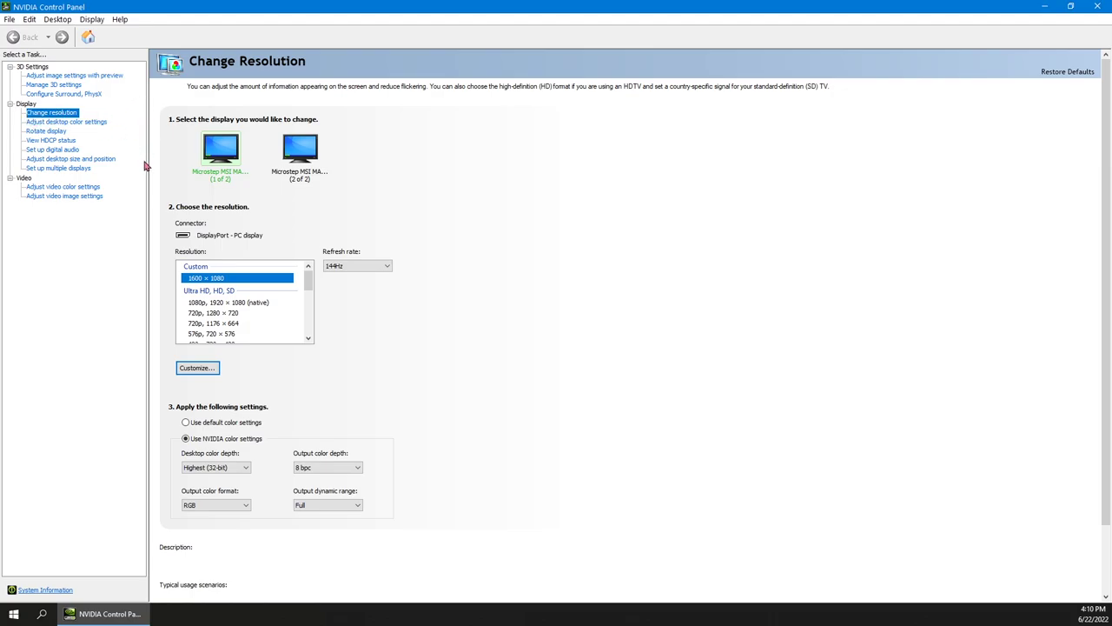
scroll(469, 296, down, 2)
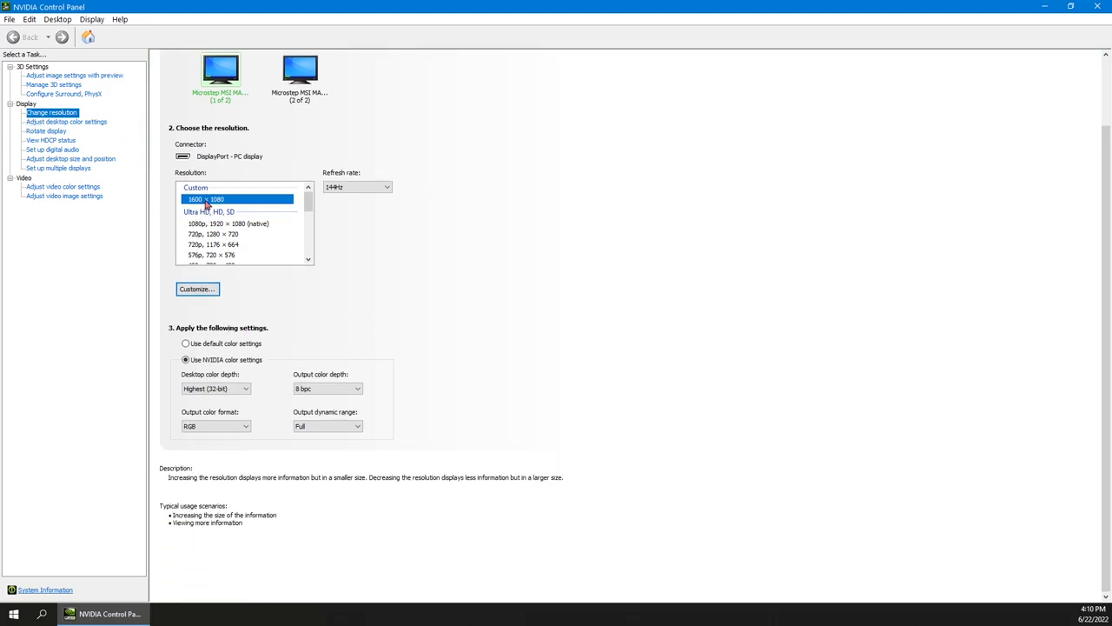
click(186, 291)
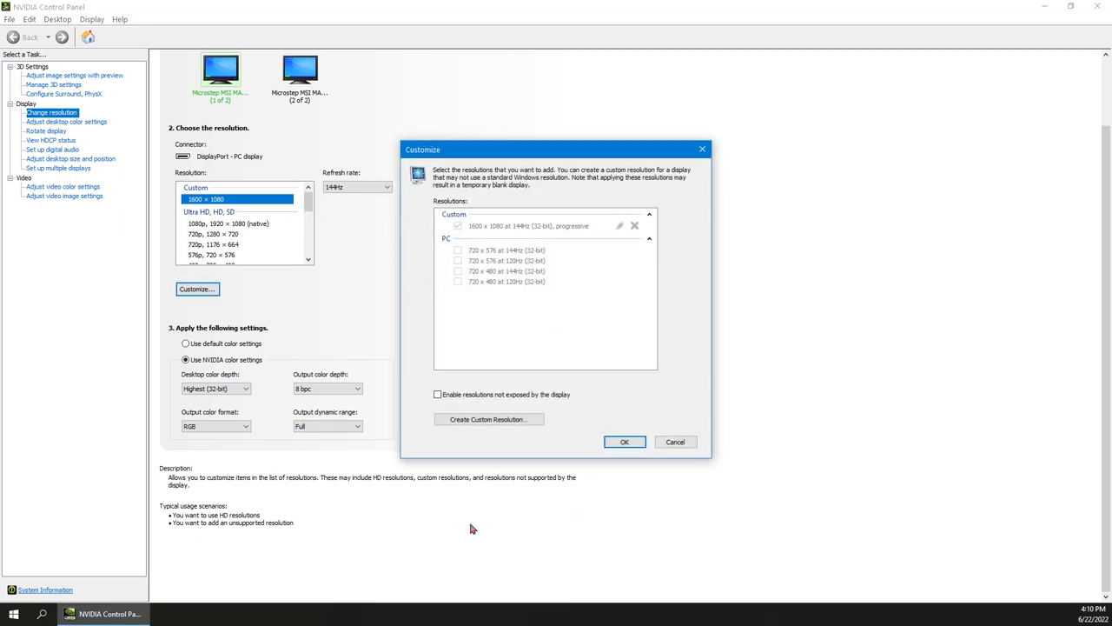
click(474, 421)
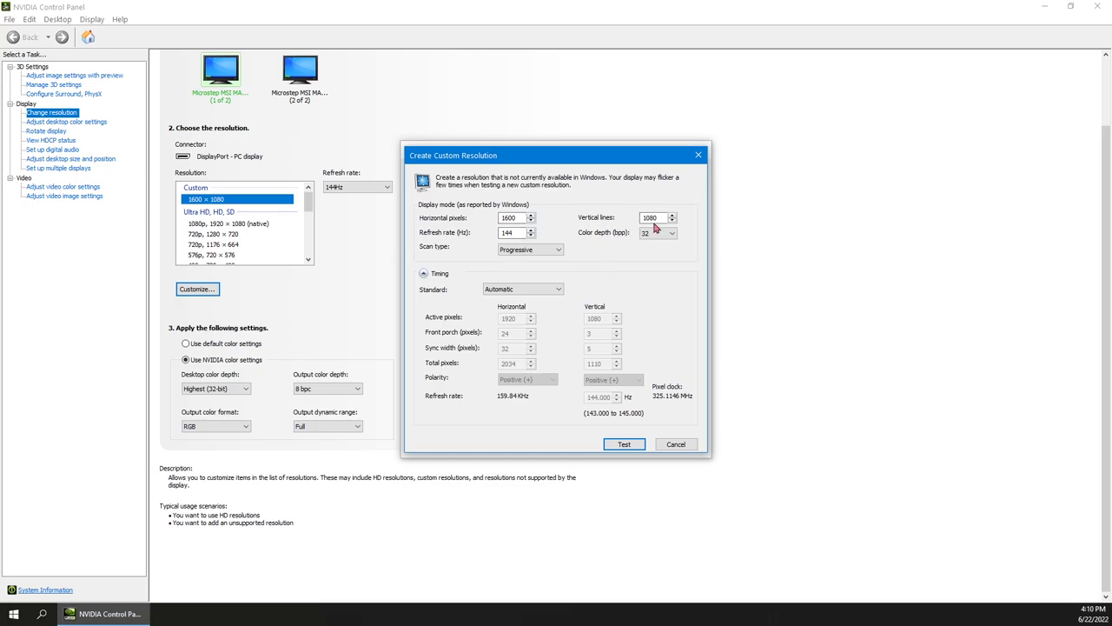
Set the custom resolution's horizontal pixels to 1680 and edit its vertical lines value.
double_click(510, 218)
text(1680)
double_click(650, 218)
text(0)
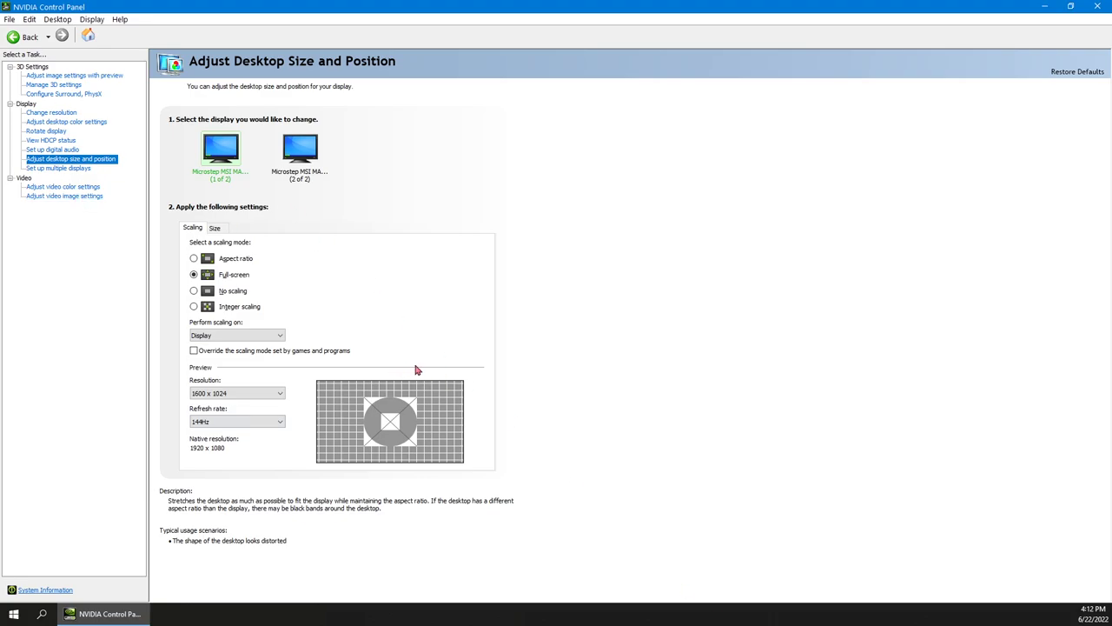
Check the desktop size and scaling settings and the refresh rates offered for the preview, keeping 144Hz.
click(213, 228)
click(192, 228)
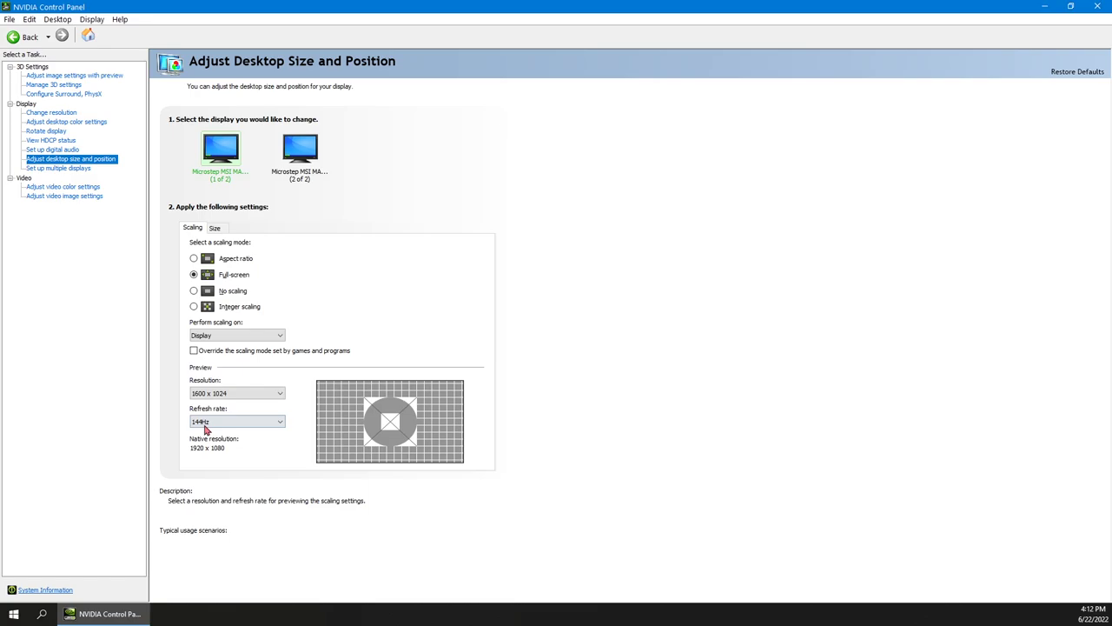
click(202, 425)
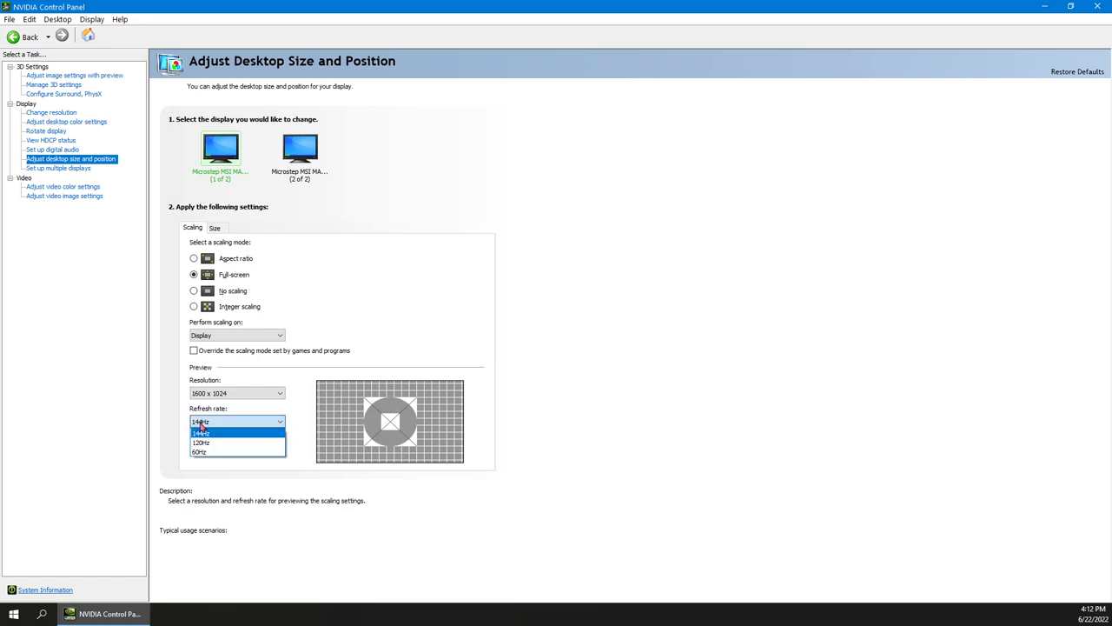
click(201, 426)
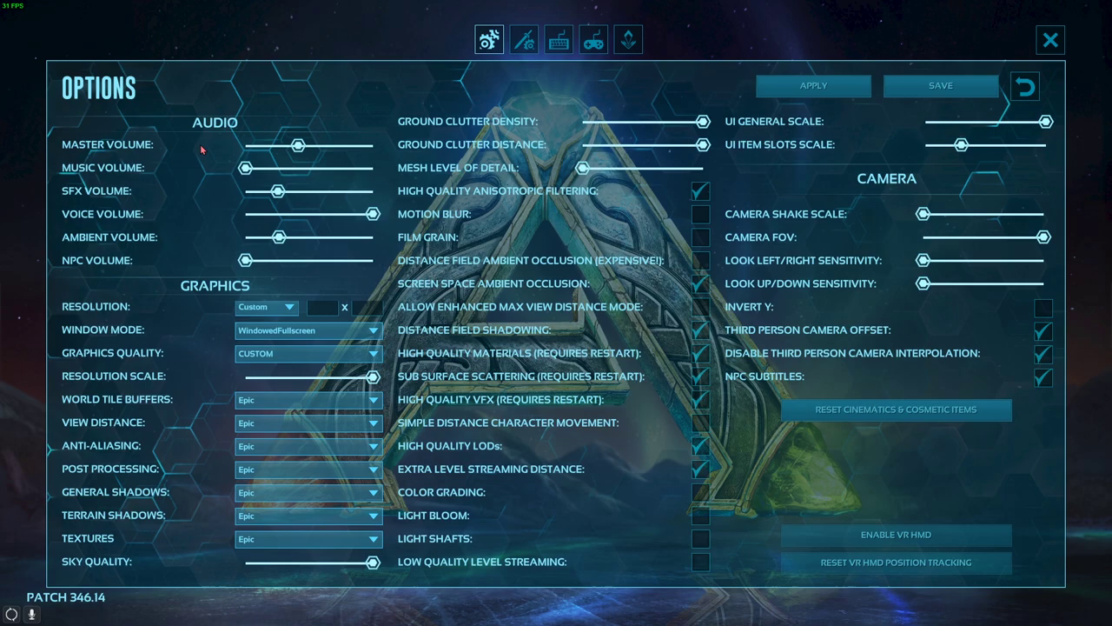
In ARK's options, set Graphics Quality to Low and turn off Low Quality Level Streaming and Light Bloom.
click(335, 354)
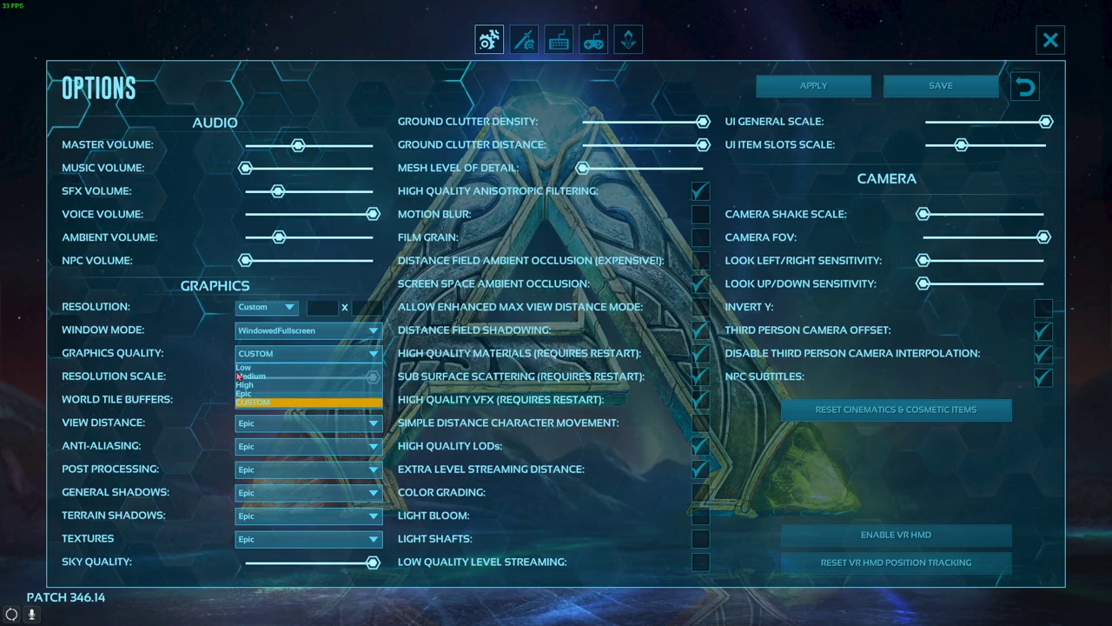
click(296, 366)
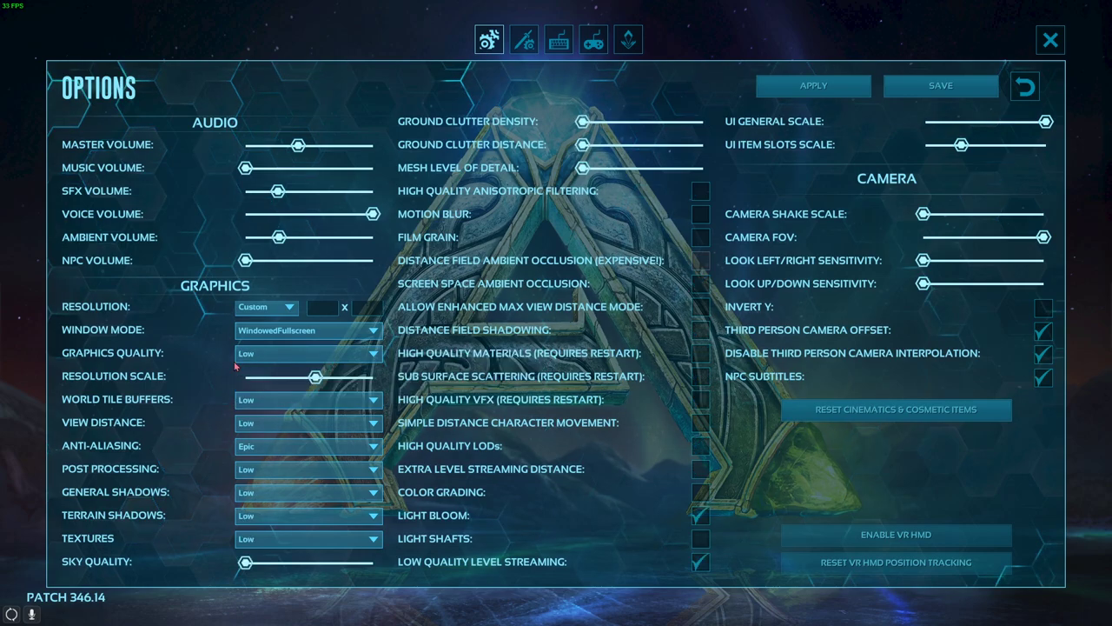
click(700, 561)
click(700, 515)
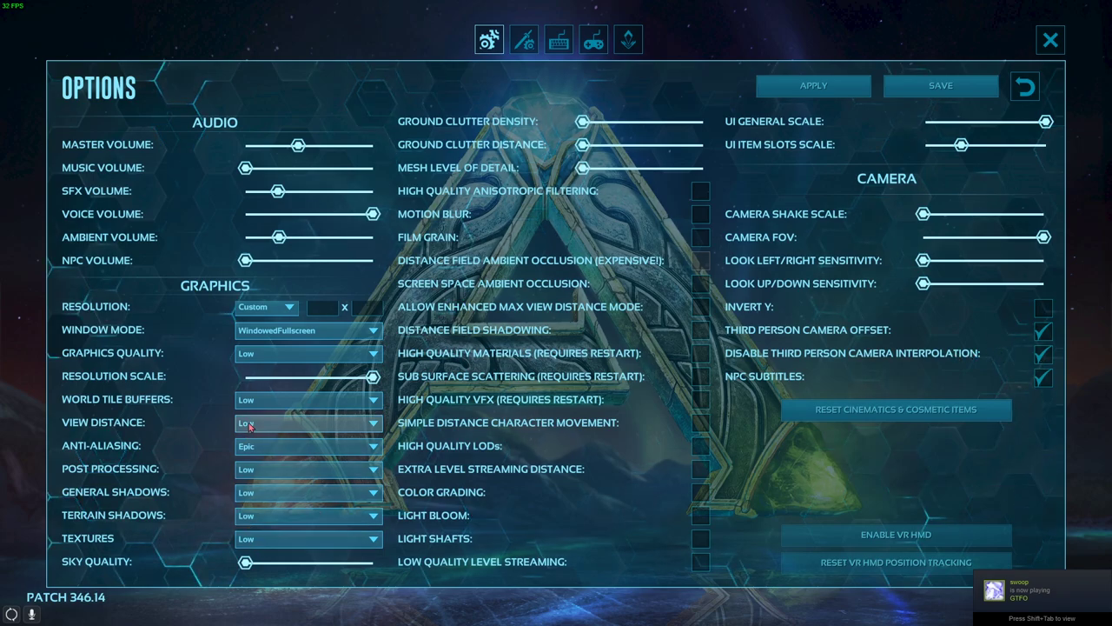
Try View Distance at Epic, then return it to Low.
click(304, 422)
click(252, 469)
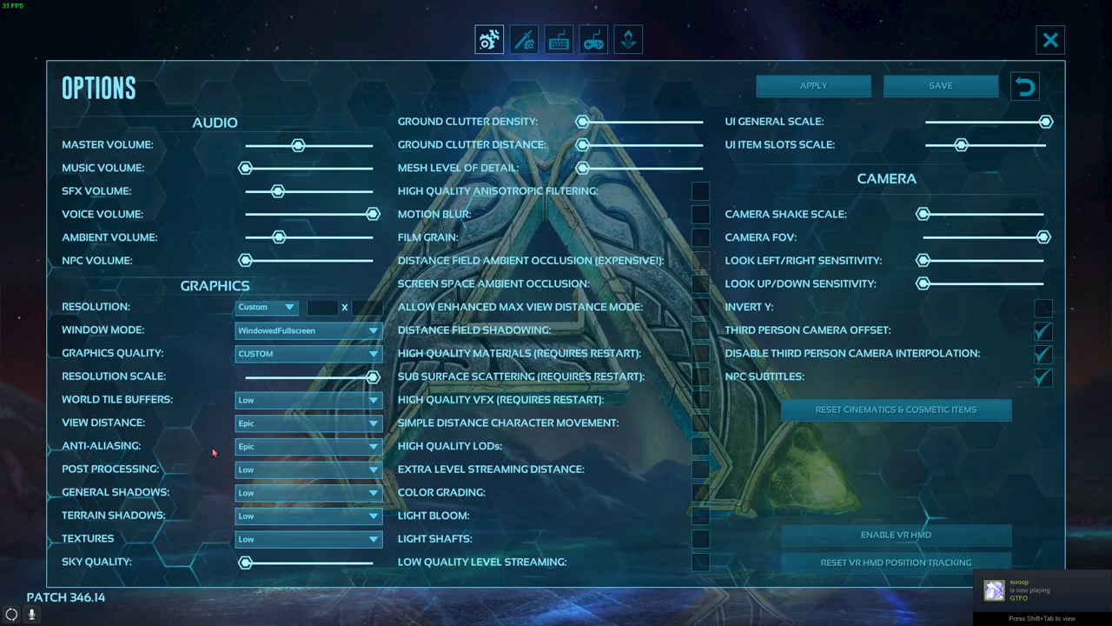
click(258, 427)
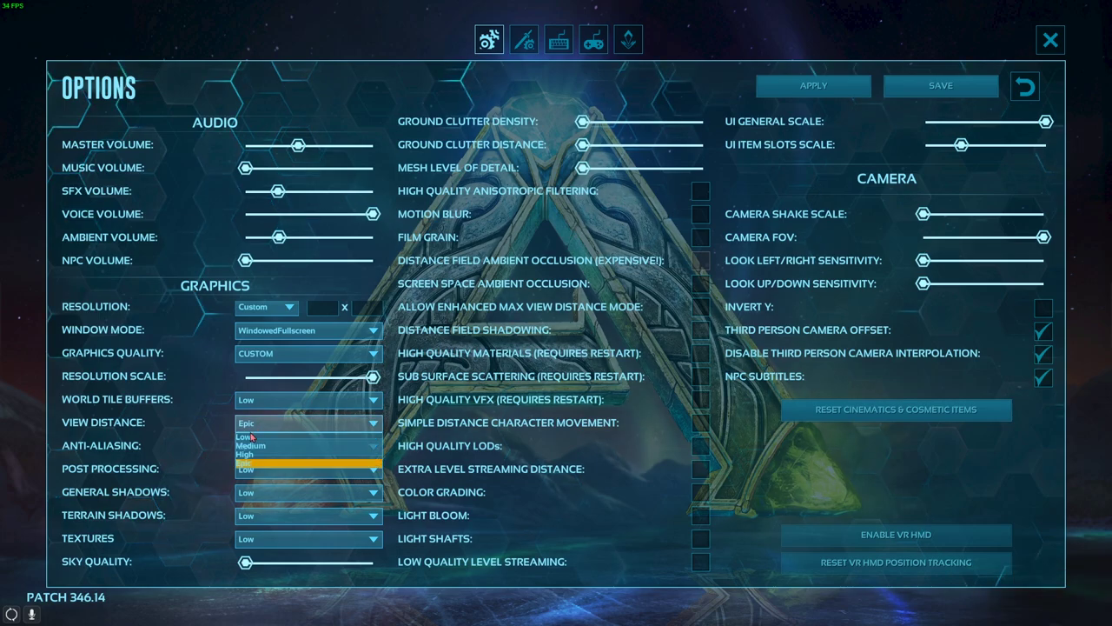
click(252, 436)
Set Textures to High, turn off Low Quality Level Streaming, and check the Window Mode choices while keeping WindowedFullscreen.
click(256, 539)
click(249, 570)
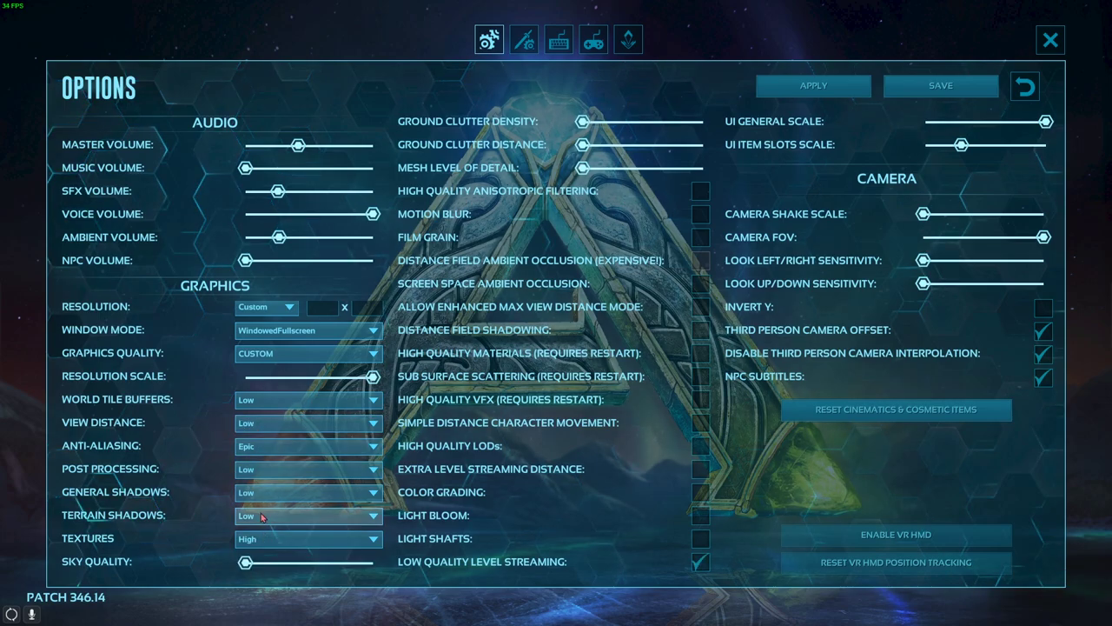
click(698, 562)
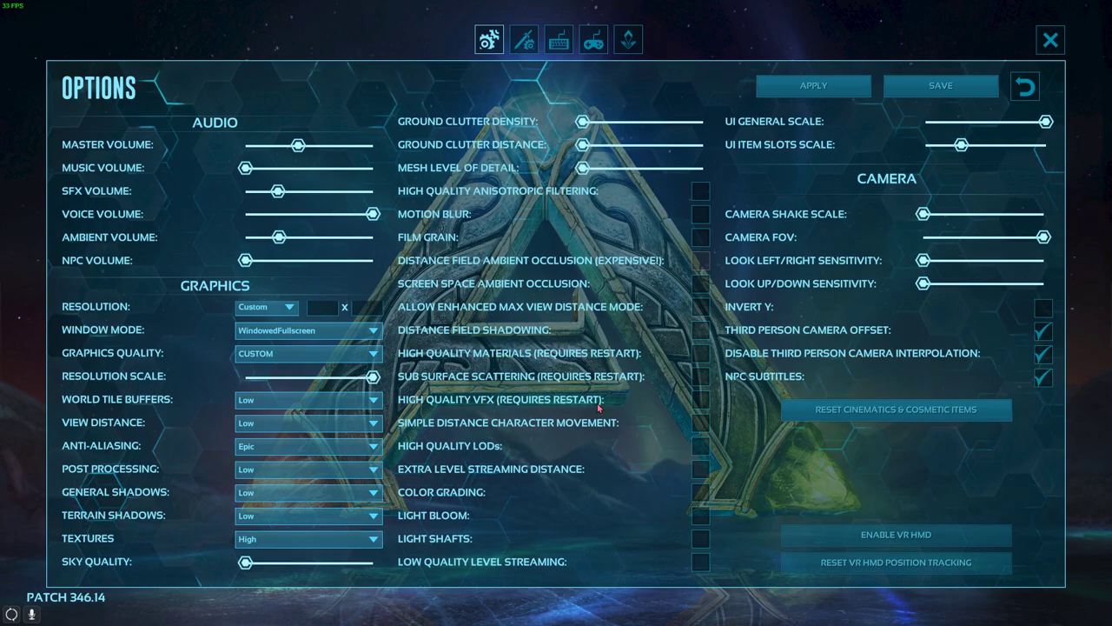
click(252, 331)
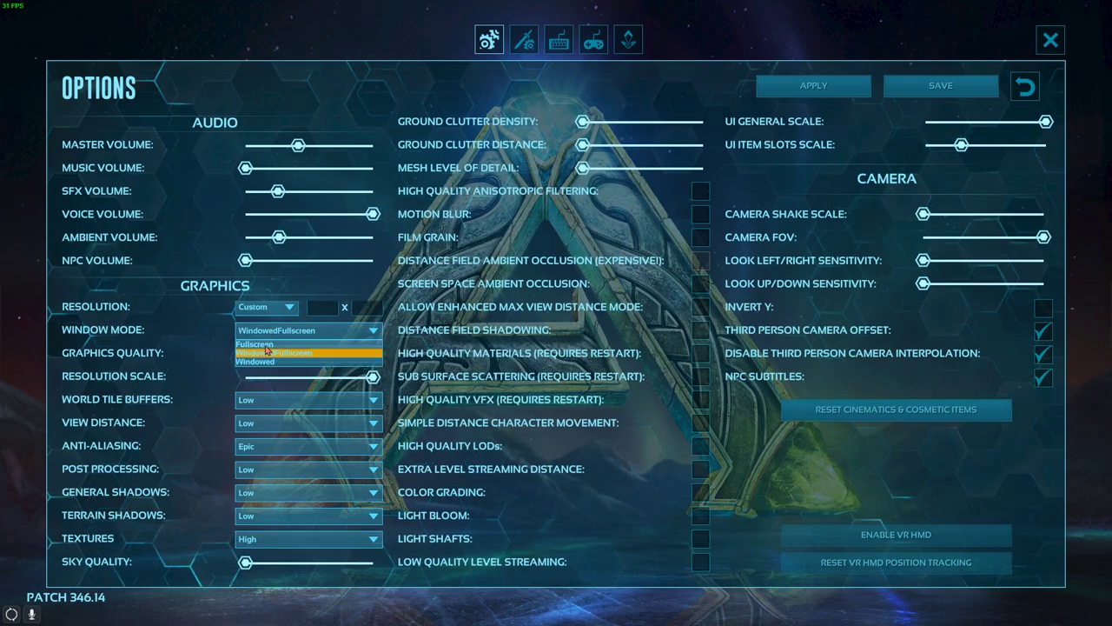
click(268, 334)
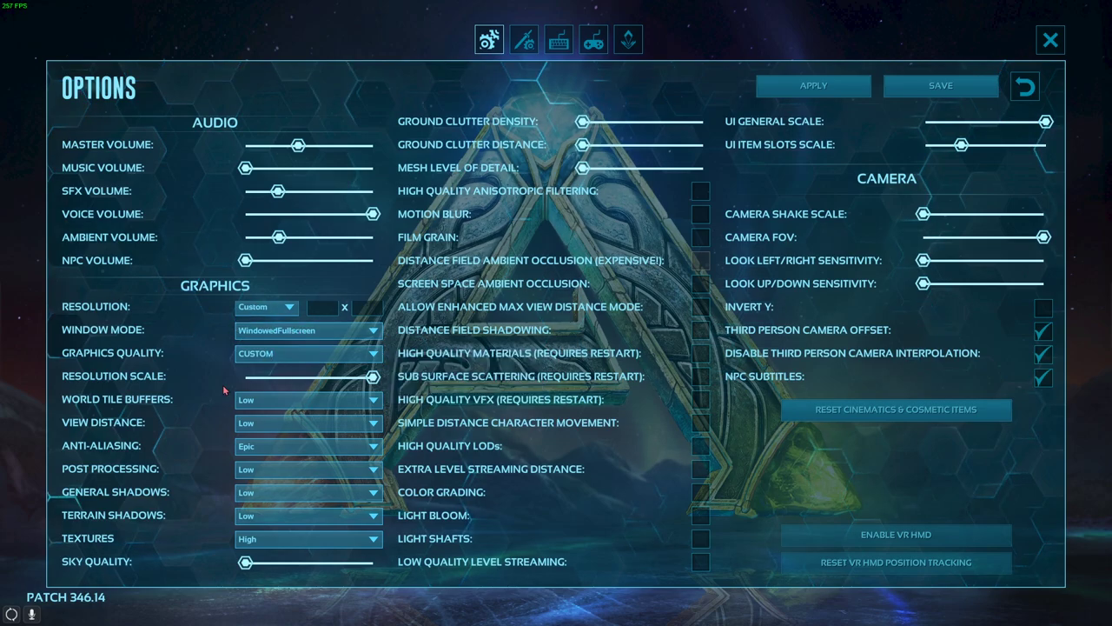
Reapply the Low Graphics Quality preset and raise Resolution Scale to its maximum.
click(294, 362)
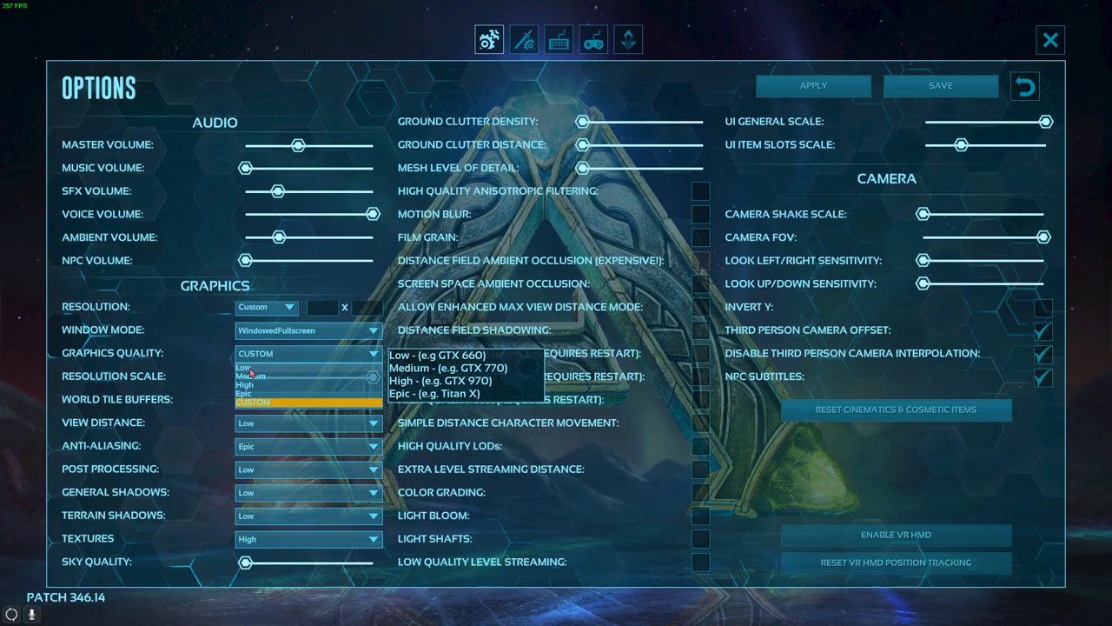
click(250, 373)
drag(318, 388, 430, 382)
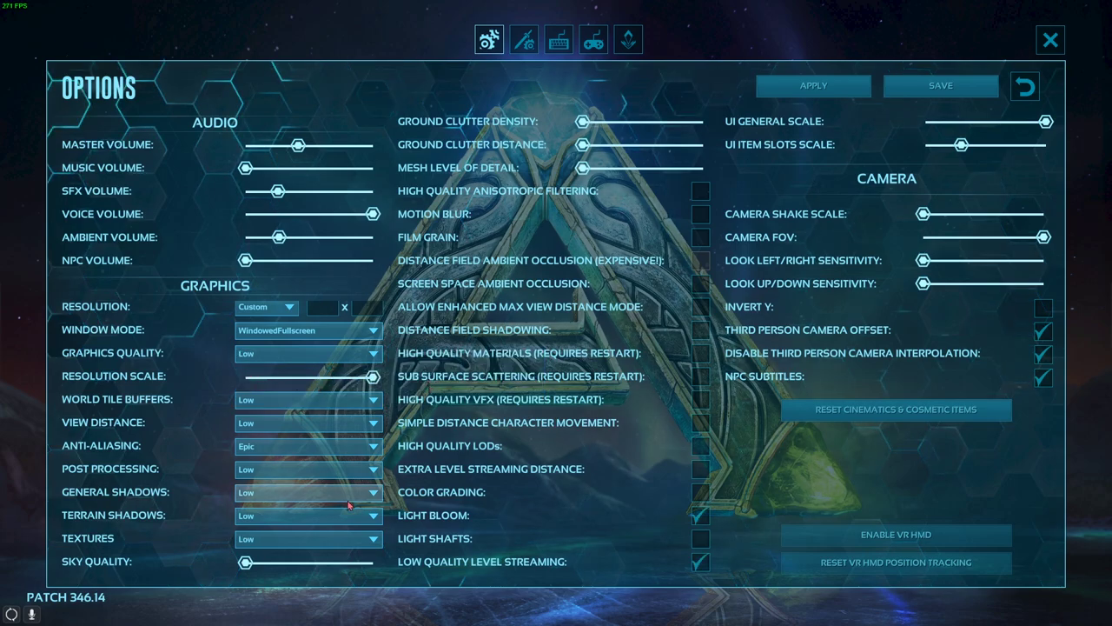
Set Textures to High and turn off both Low Quality Level Streaming and Light Bloom.
click(248, 540)
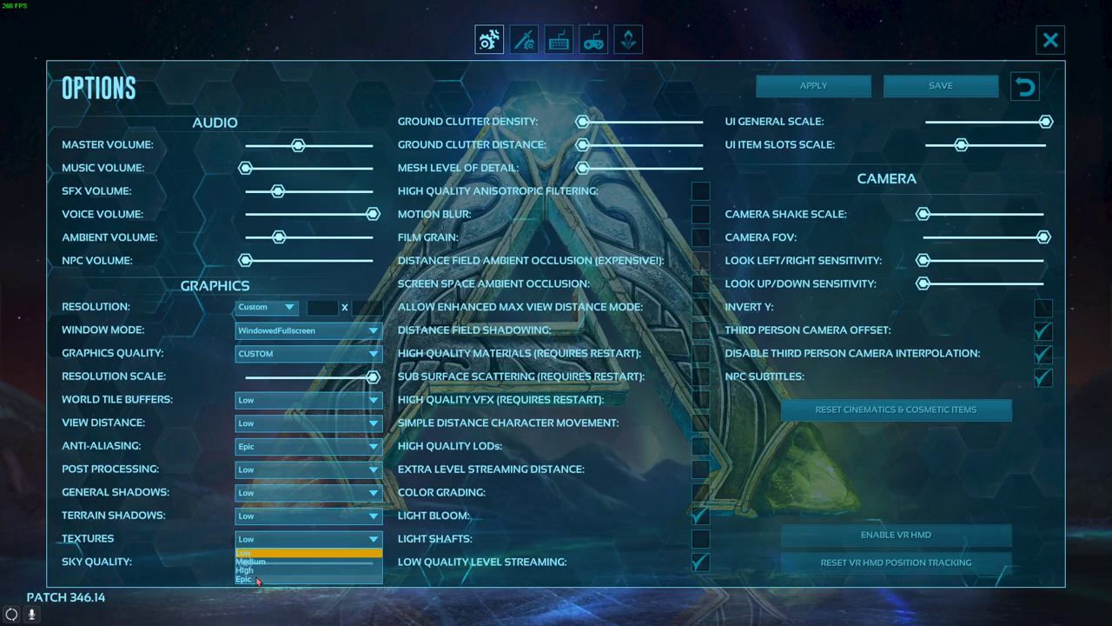
click(248, 570)
click(699, 561)
click(698, 518)
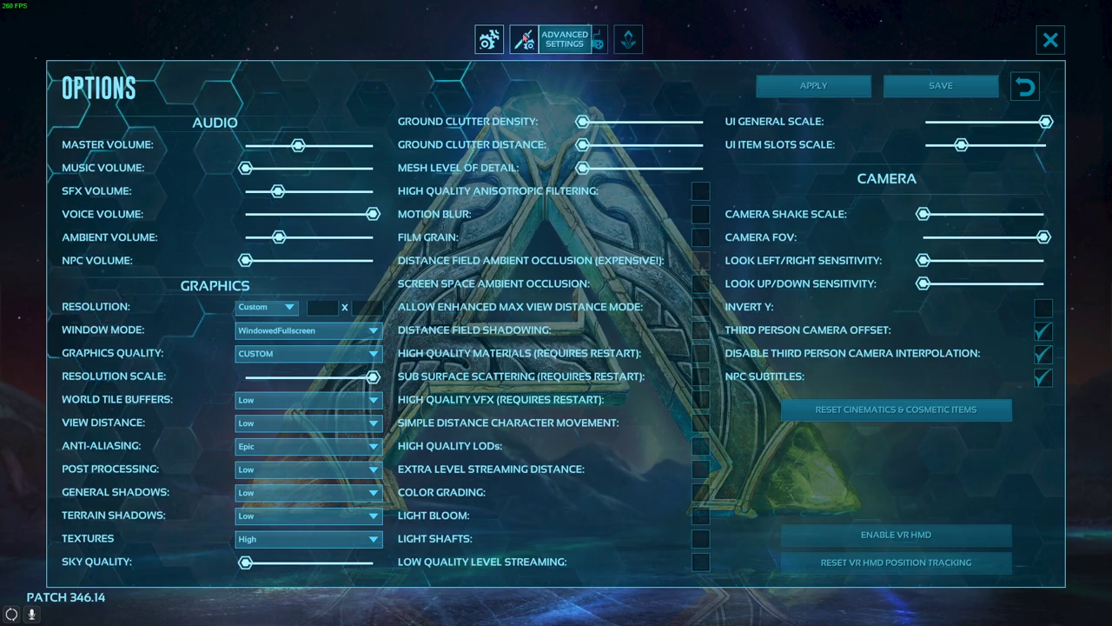
Review the Advanced Settings page, then open the keyboard controls page.
click(524, 39)
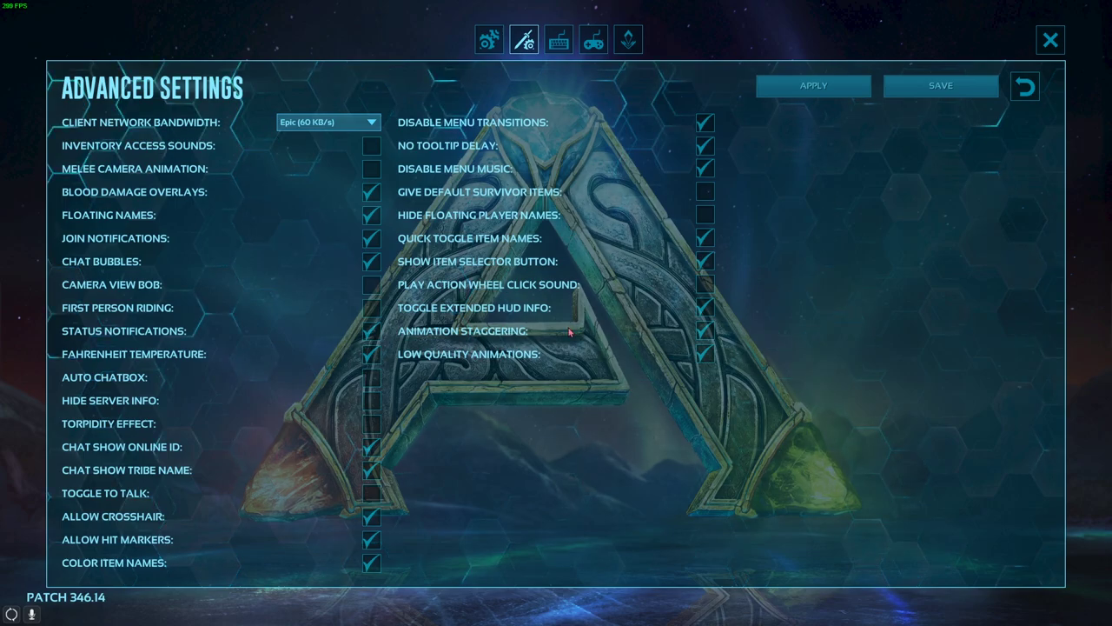
click(559, 40)
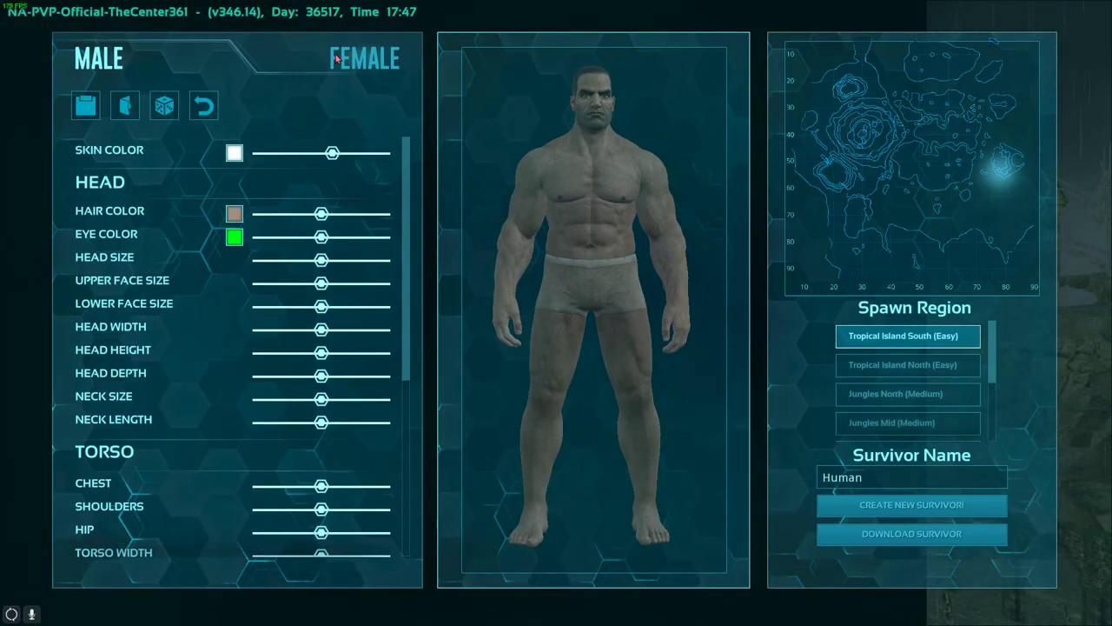
Switch the new survivor to female and load the character preset 234.
click(364, 58)
click(124, 105)
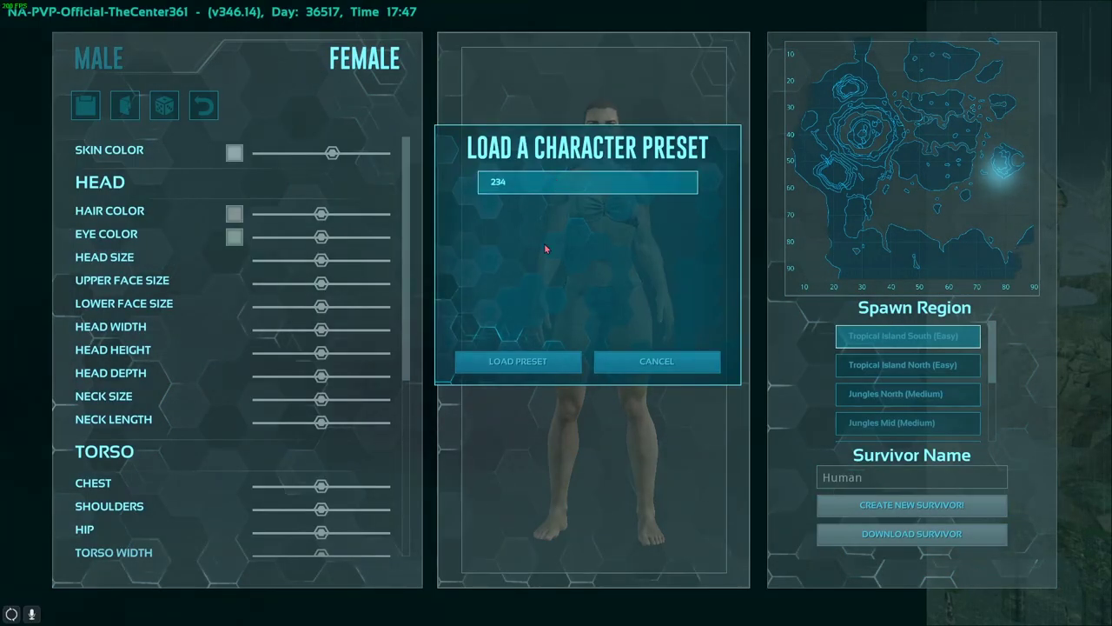
click(518, 360)
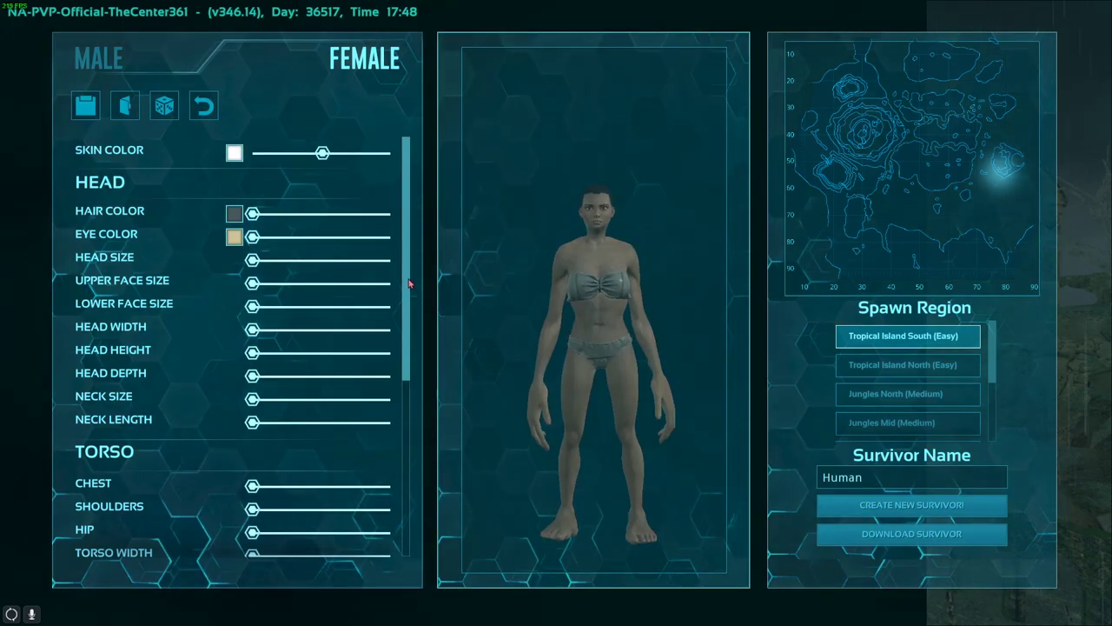
Reduce the survivor's Foot size to the minimum in the Legs section.
scroll(416, 275, down, 5)
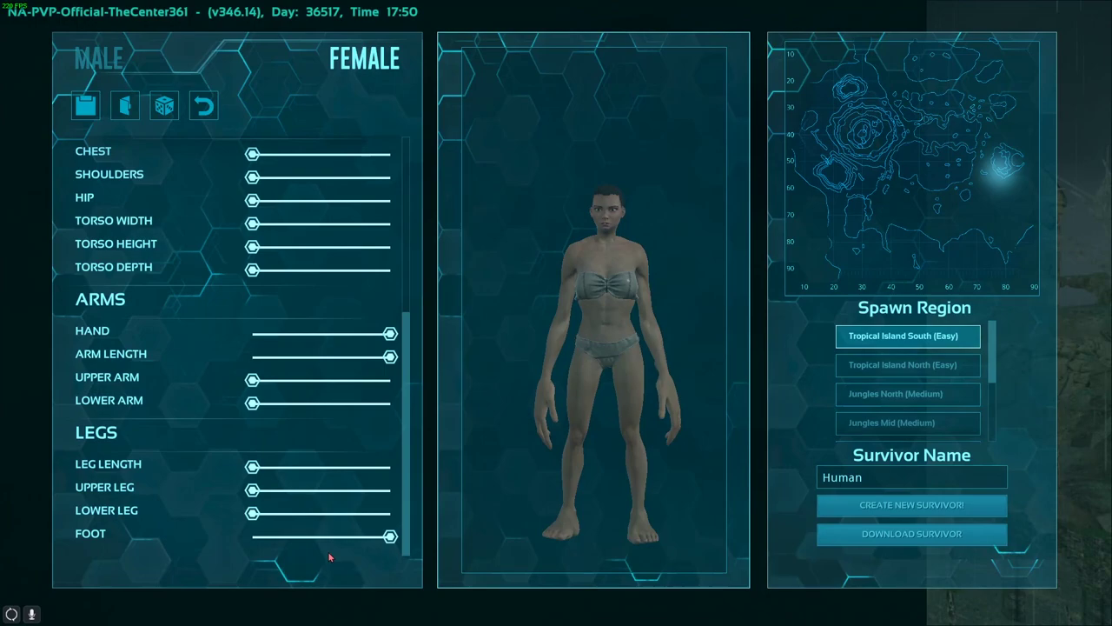
drag(390, 537, 60, 559)
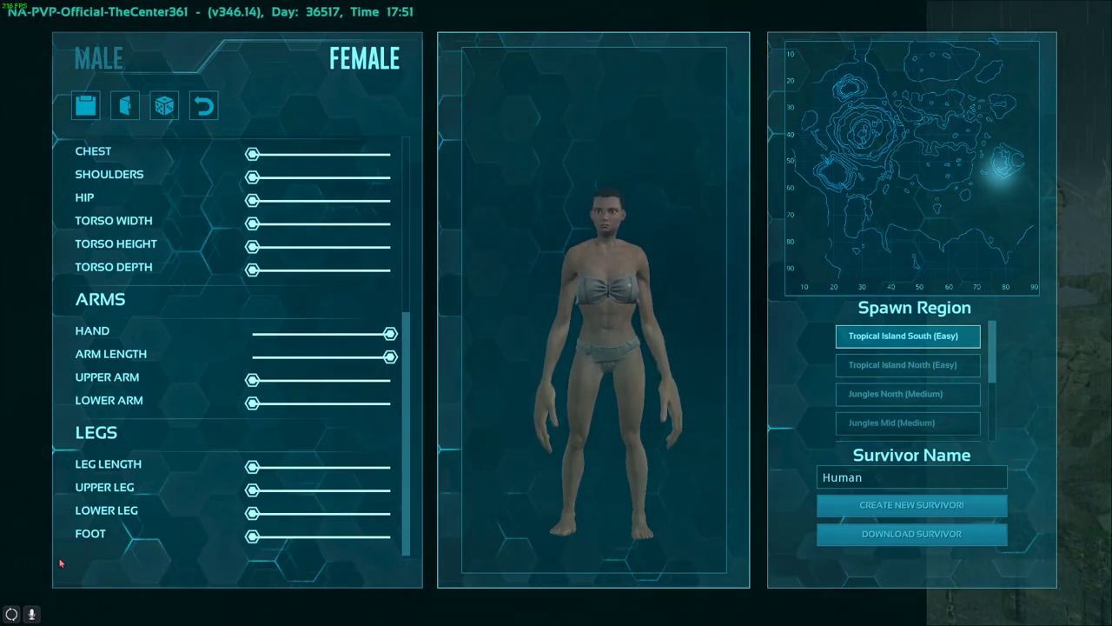
Inspect the survivor model from several angles and review the Legs, Arms, Torso and Head sliders.
drag(548, 525, 506, 551)
scroll(222, 483, up, 1)
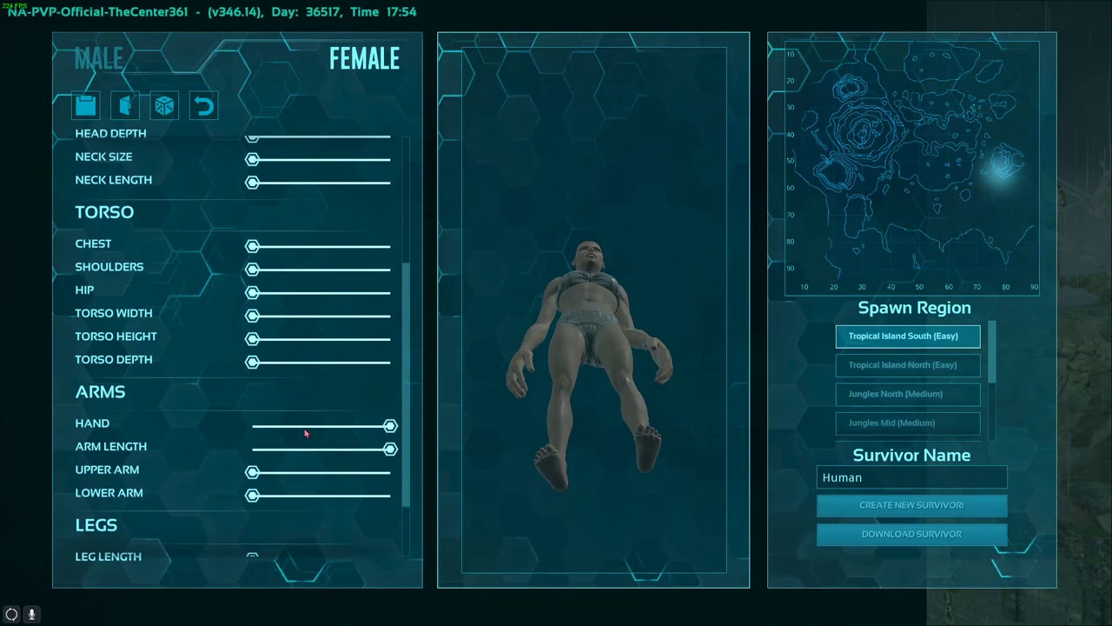
drag(509, 372, 500, 397)
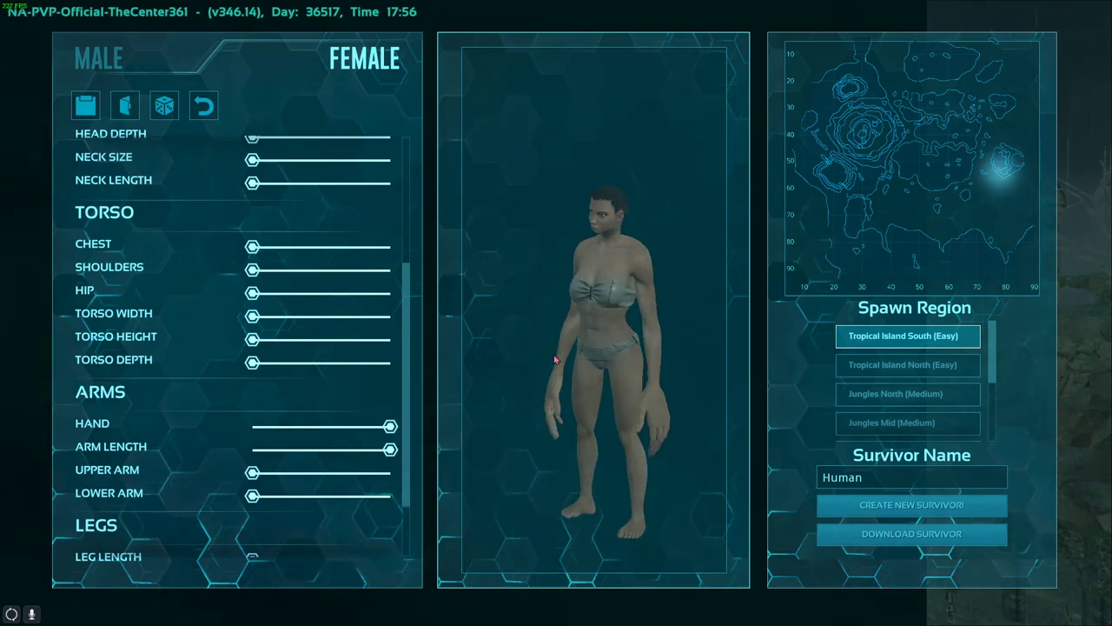
scroll(278, 375, up, 2)
scroll(213, 402, up, 2)
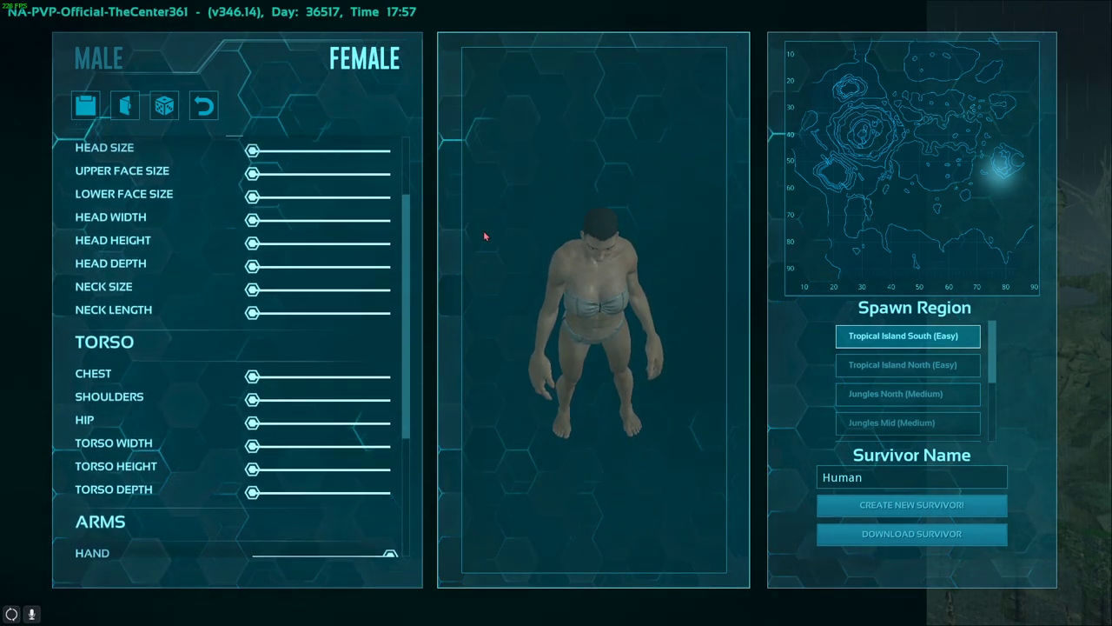
scroll(229, 478, up, 3)
scroll(239, 484, down, 3)
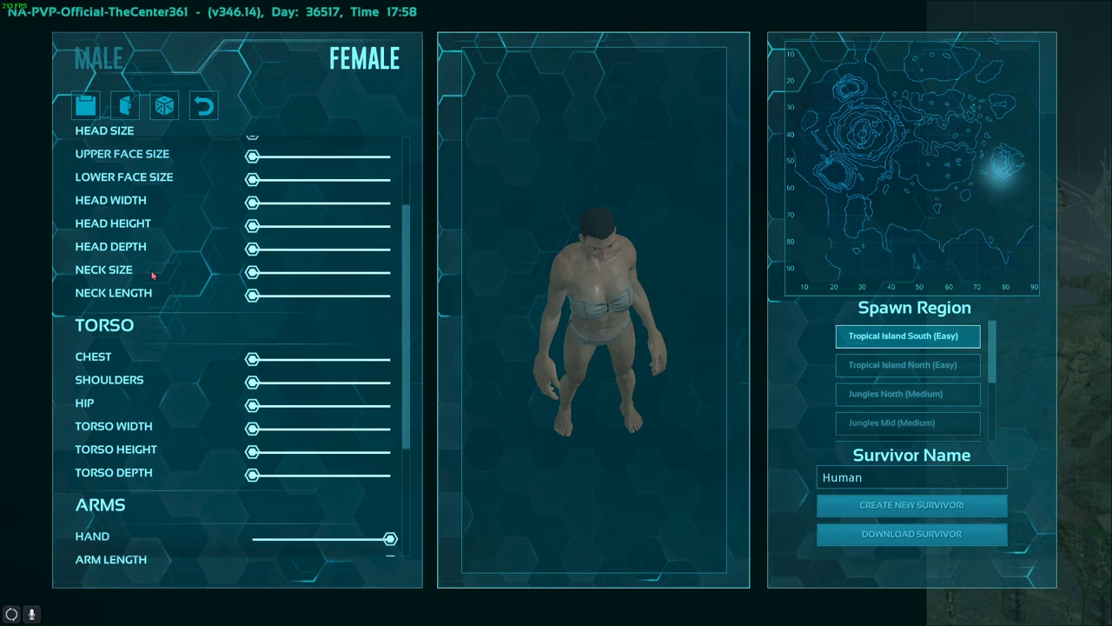
scroll(287, 397, up, 3)
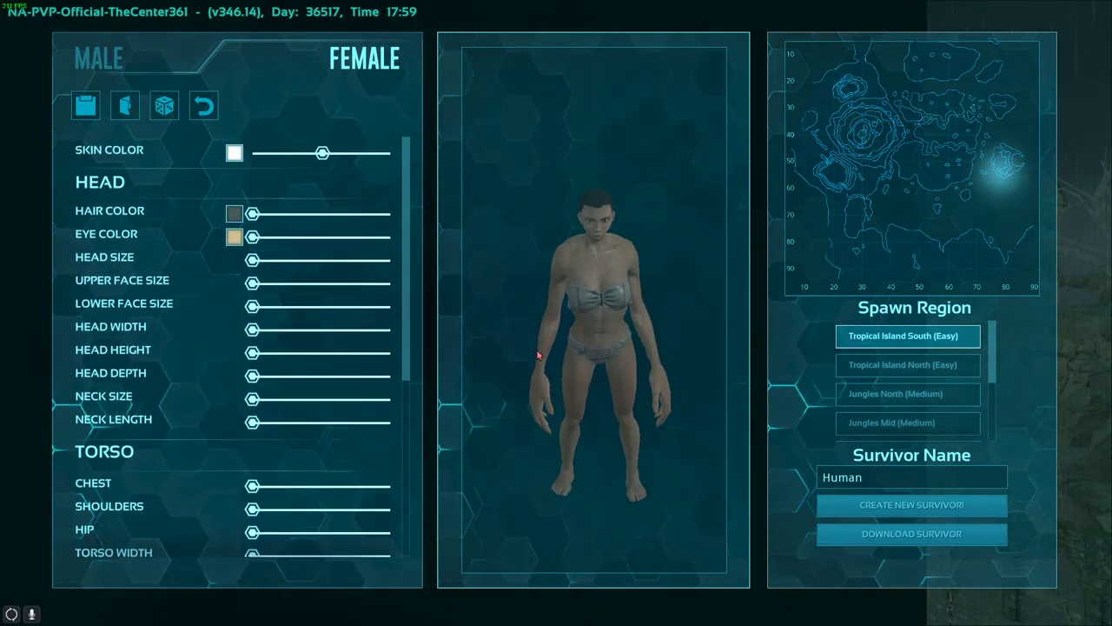
Raise the survivor's Head Size to the maximum and set Skin Color to the darkest end of its range.
drag(370, 260, 524, 287)
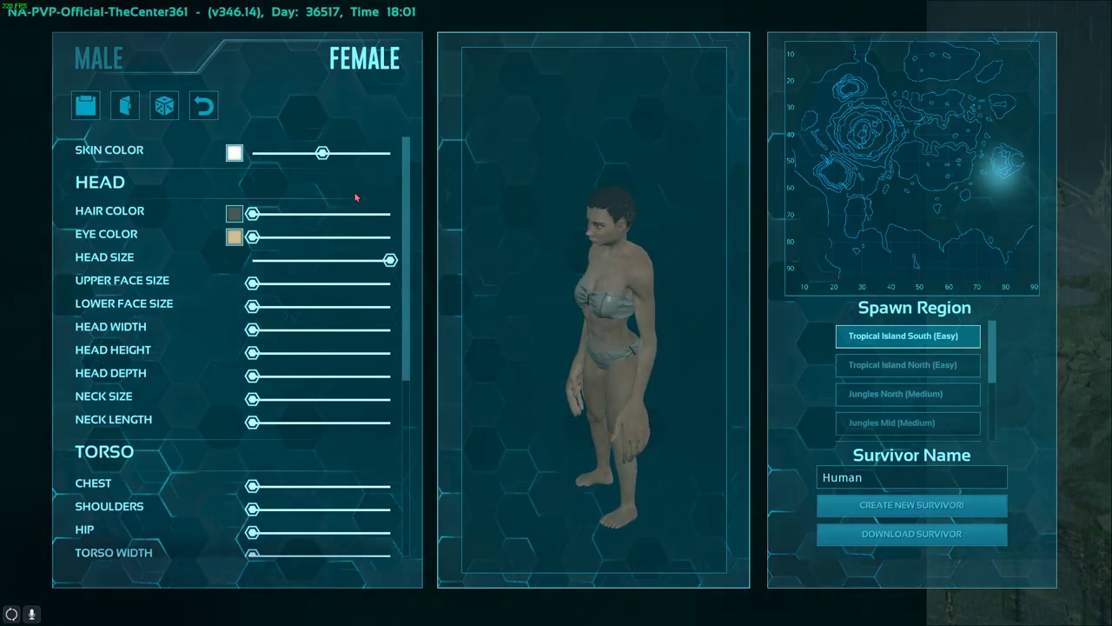
drag(323, 153, 749, 219)
drag(390, 153, 252, 153)
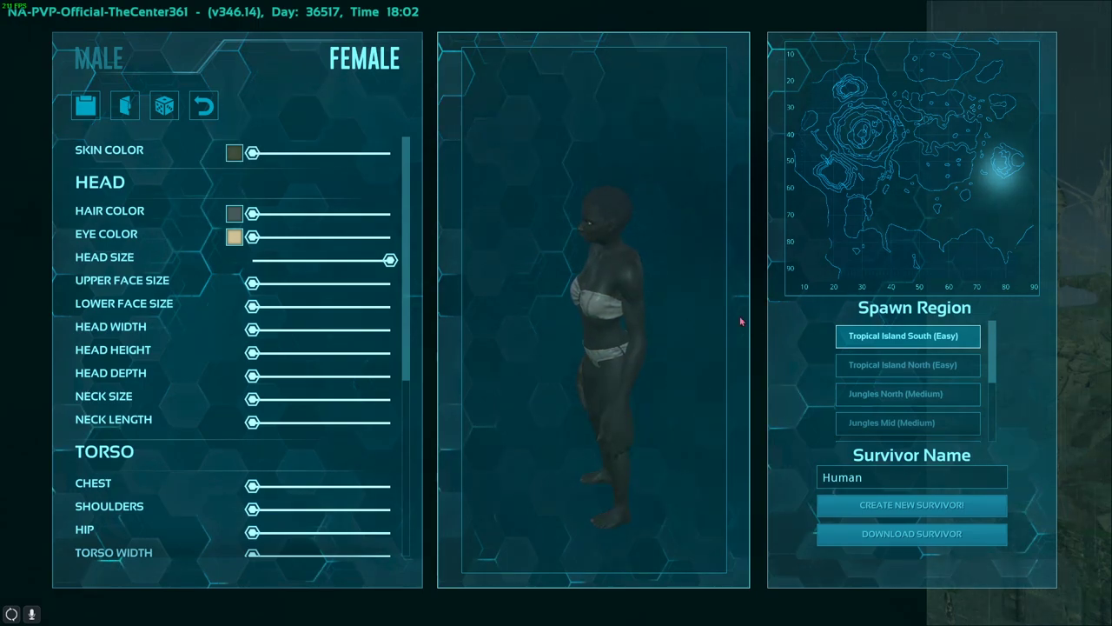
drag(739, 317, 568, 422)
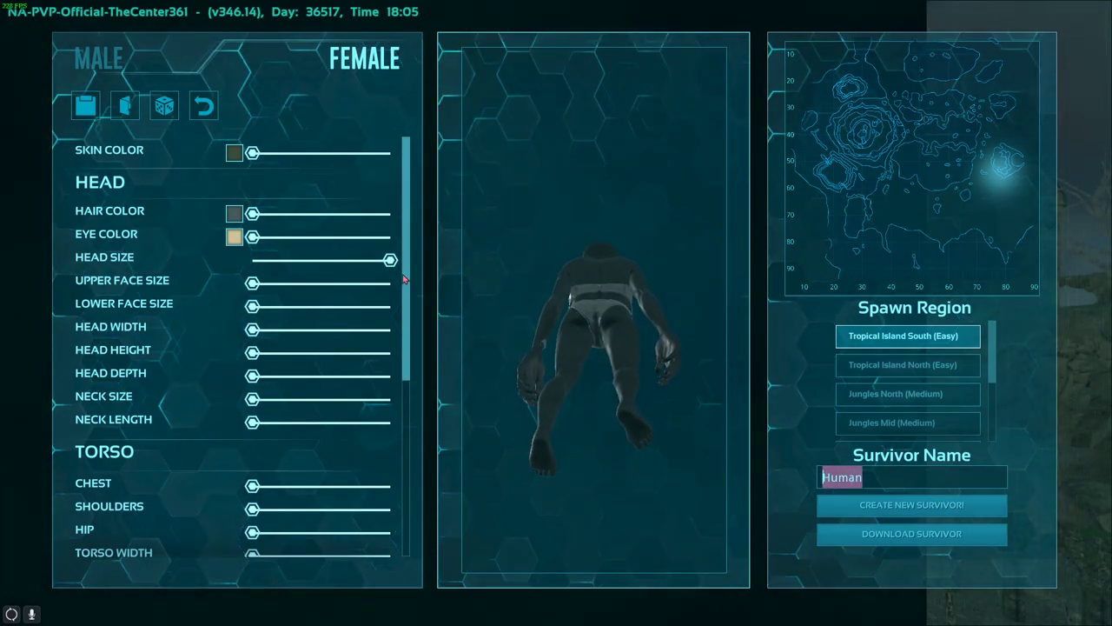
Name the survivor "Ooga's Fanboy" and create it in the Tropical Island South (Easy) region.
text(Ooga)
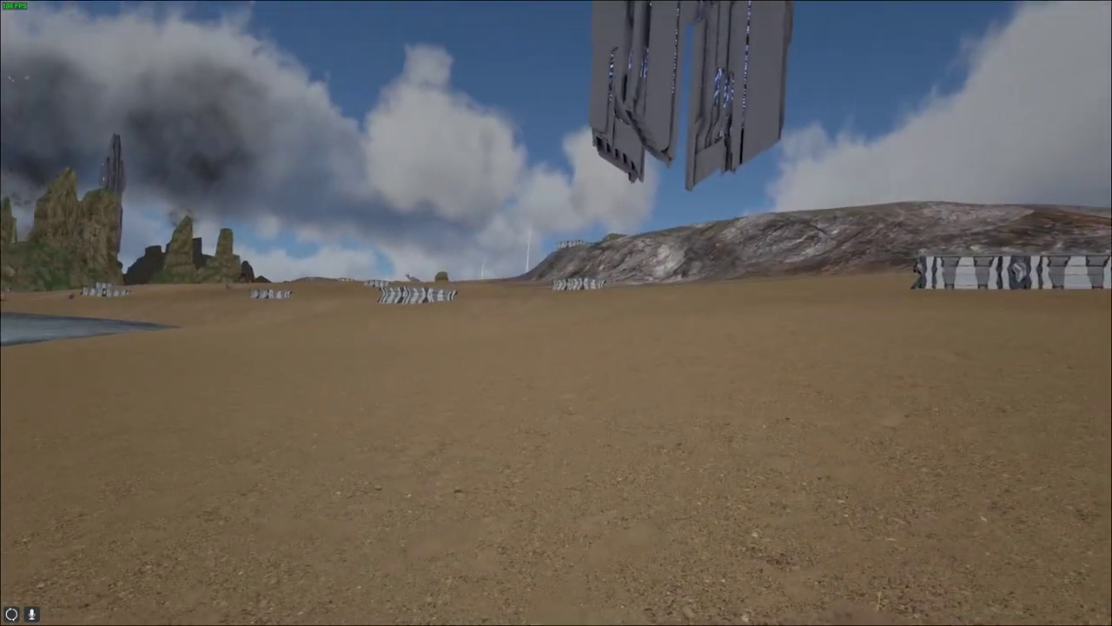
key(Return)
key(Return)
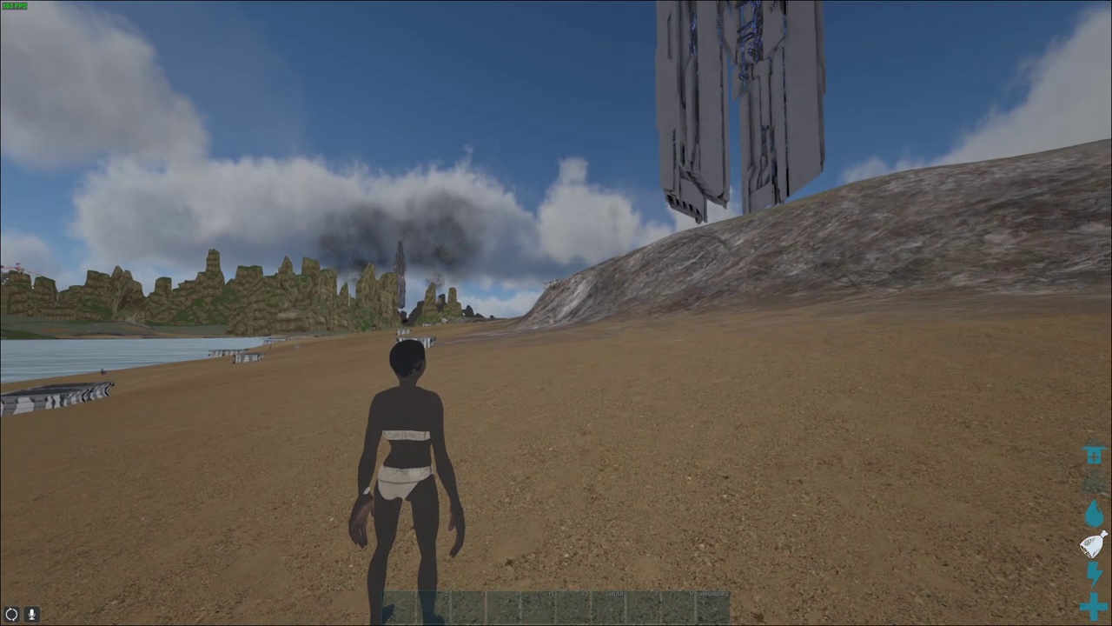
Run from the beach up onto the rocky hill to check the in-game graphics, briefly pausing and resuming the game.
key(w)
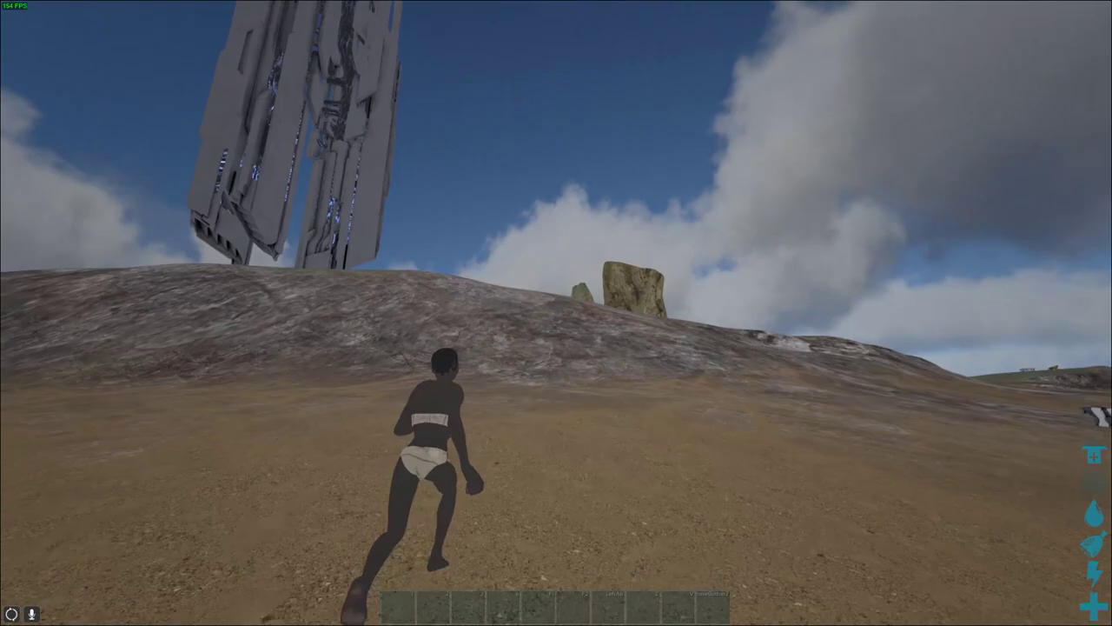
key(space)
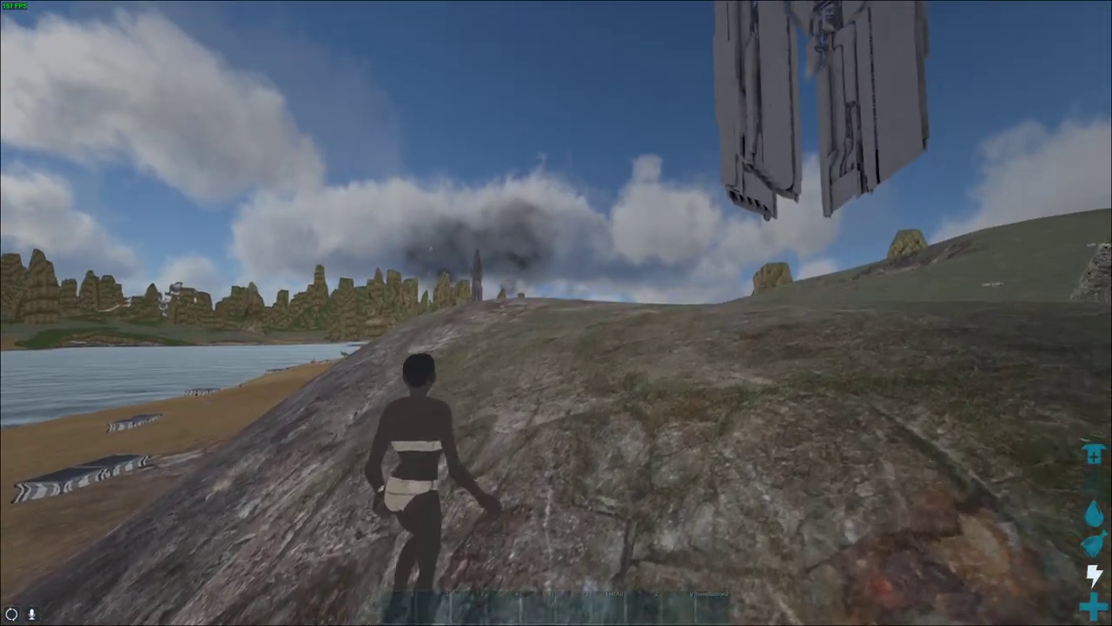
key(Escape)
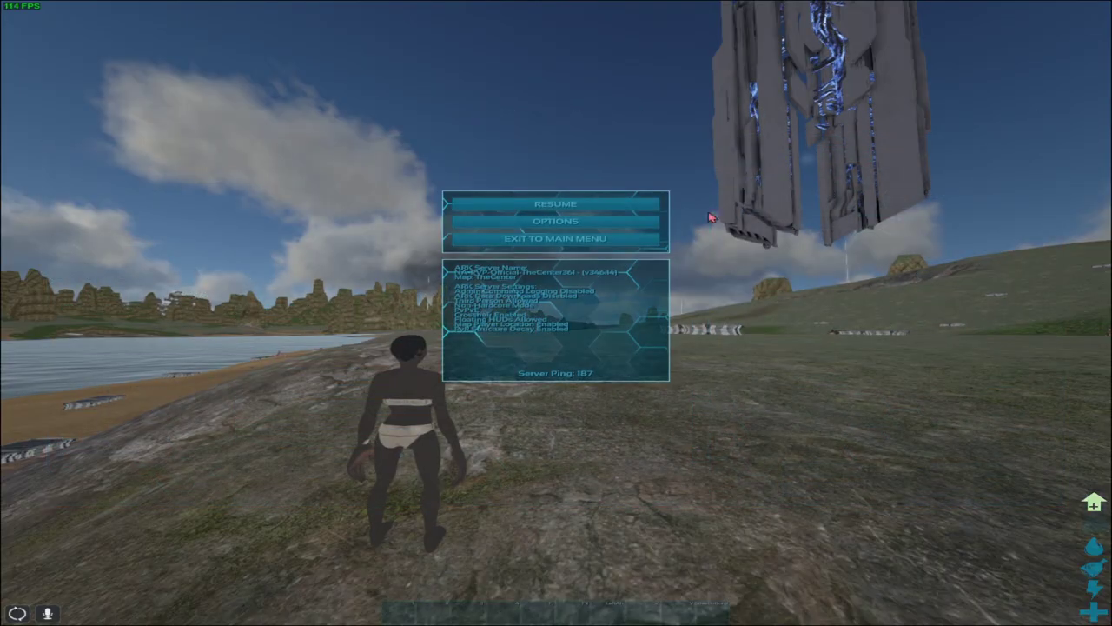
click(550, 208)
key(w)
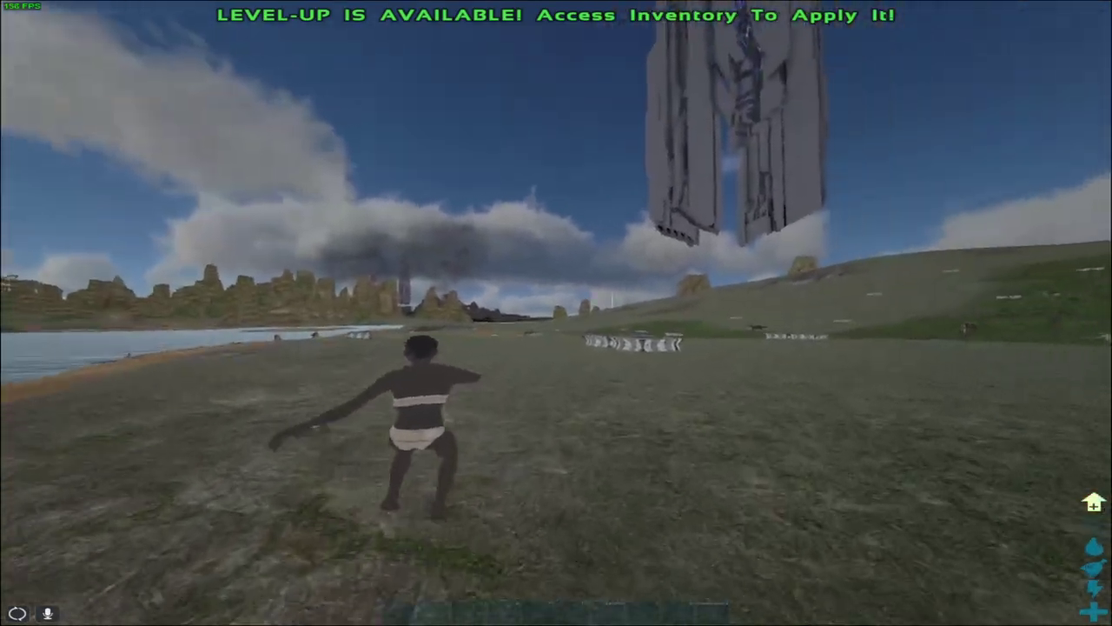
Check the survivor's inventory and stats, and view the character from the front while moving across the grass.
key(i)
key(i)
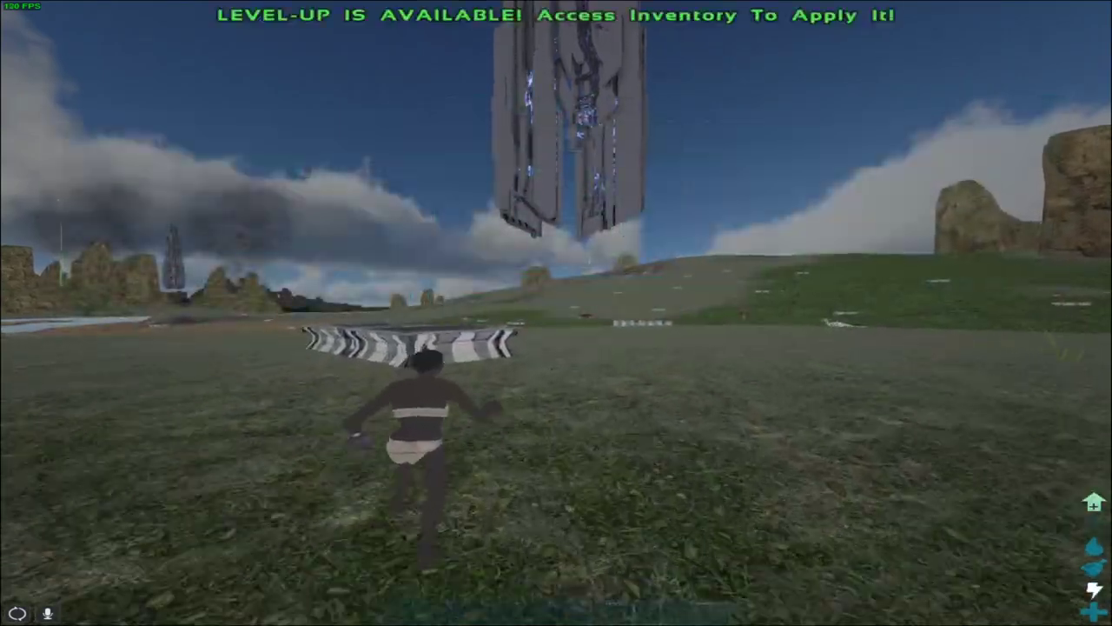
key(i)
key(i)
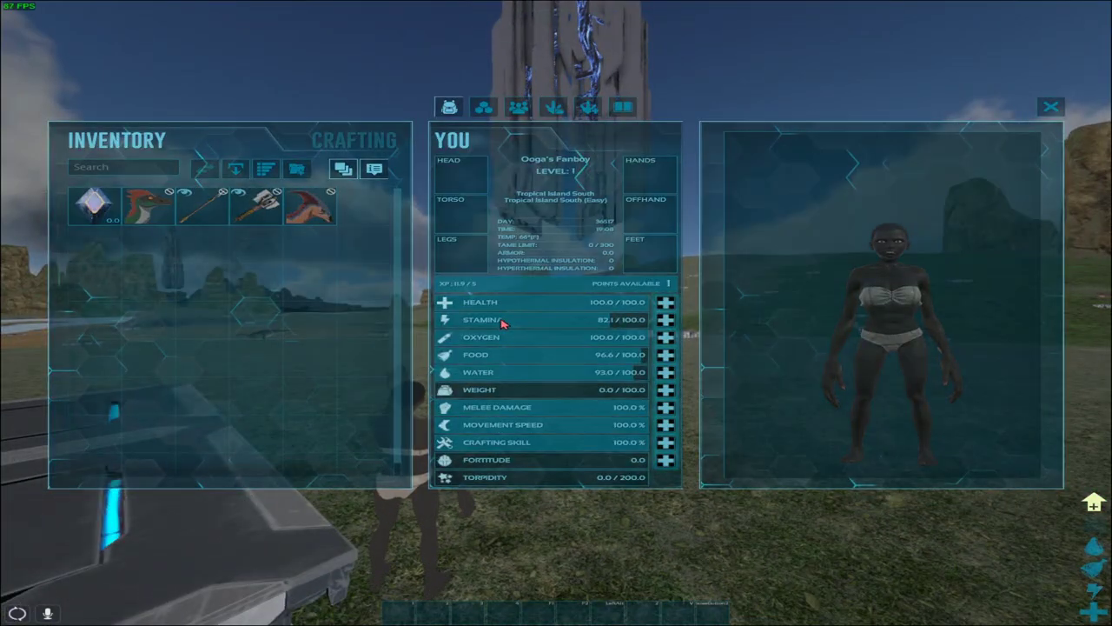
key(w)
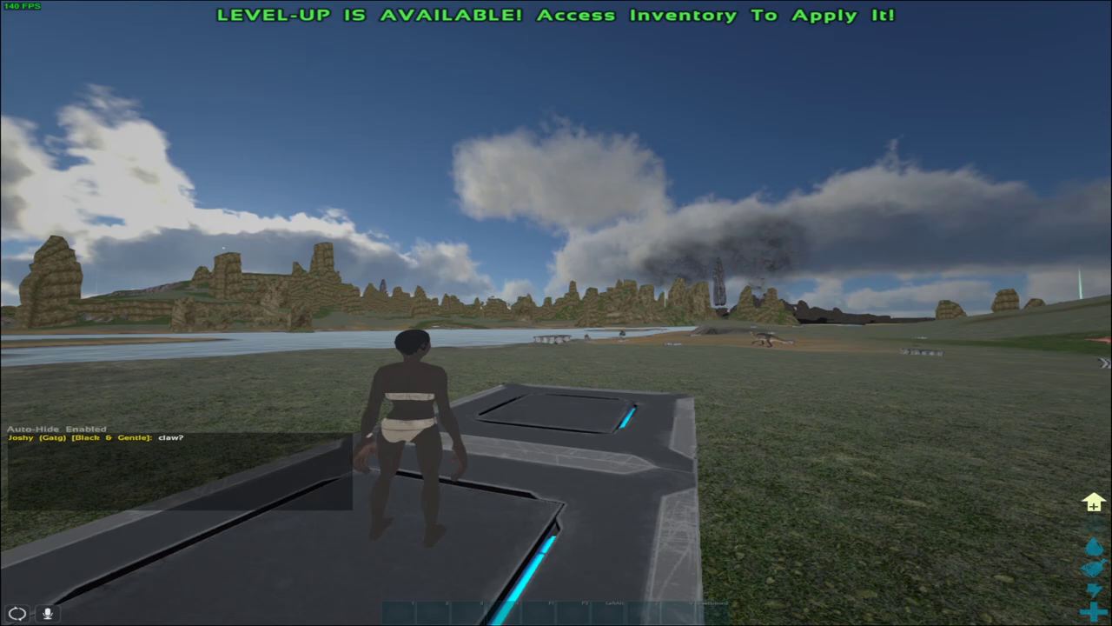
key(w)
key(space)
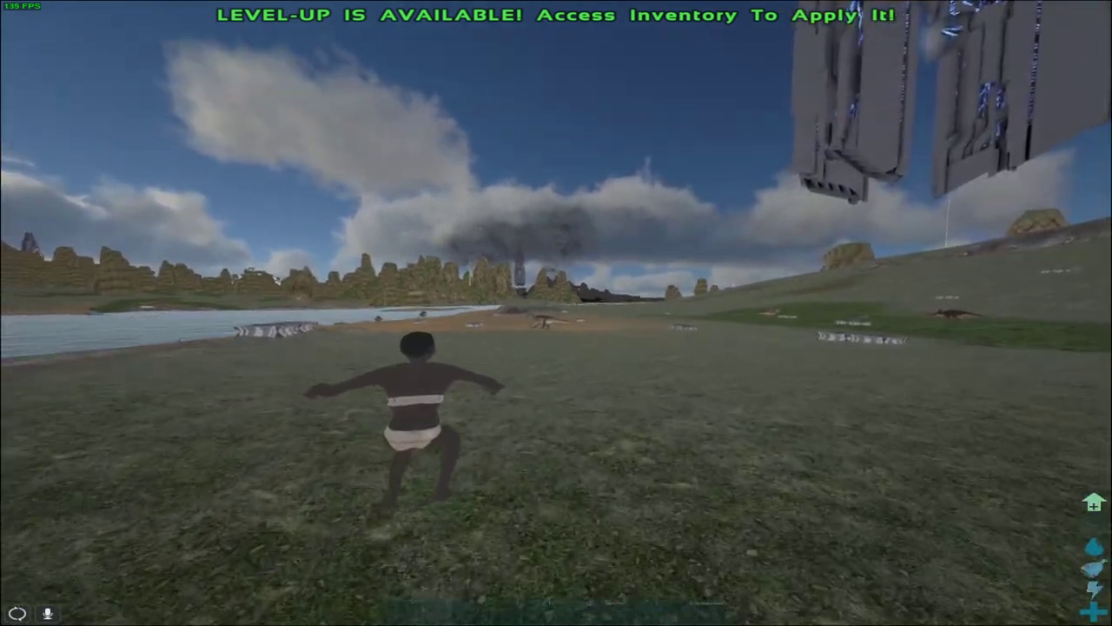
key(w)
key(i)
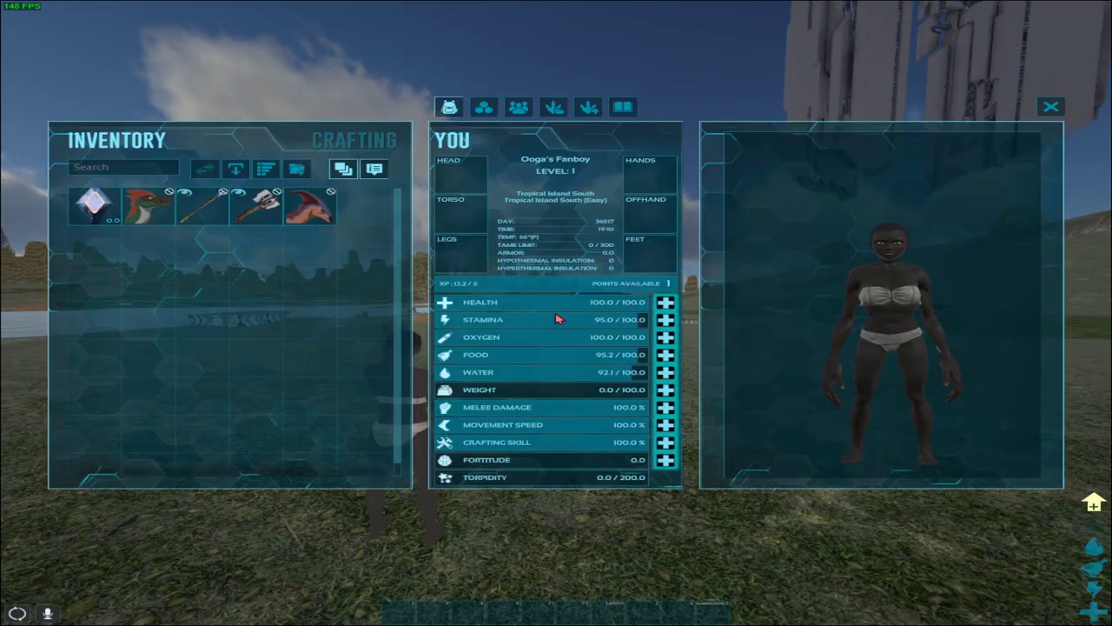
key(i)
scroll(556, 313, up, 3)
scroll(556, 313, down, 3)
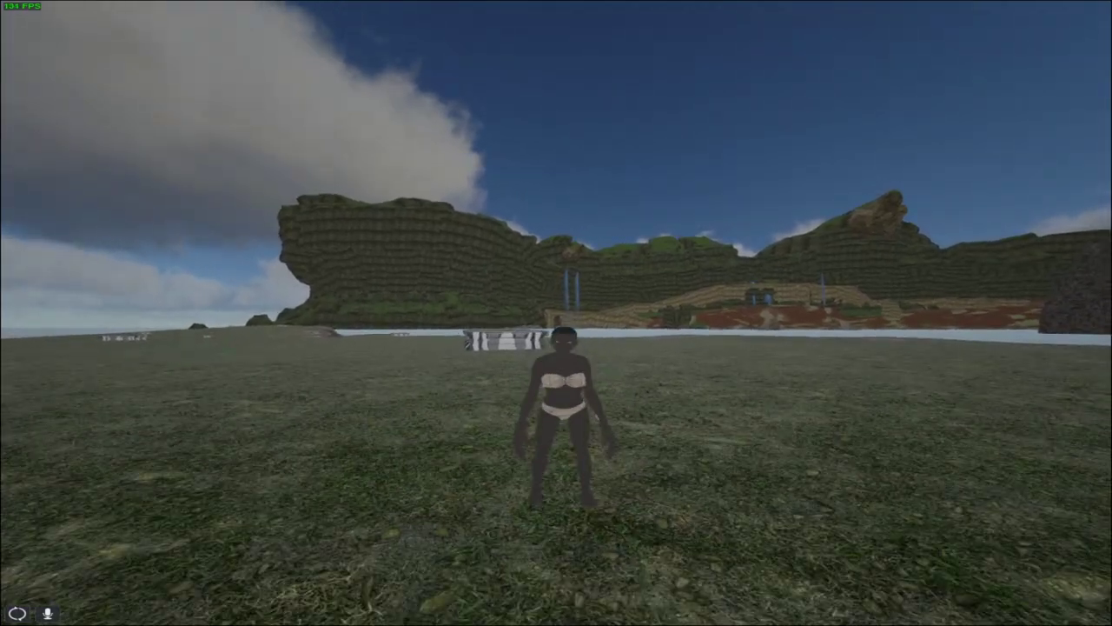
Spend the survivor's available level-up point on Weight.
key(w)
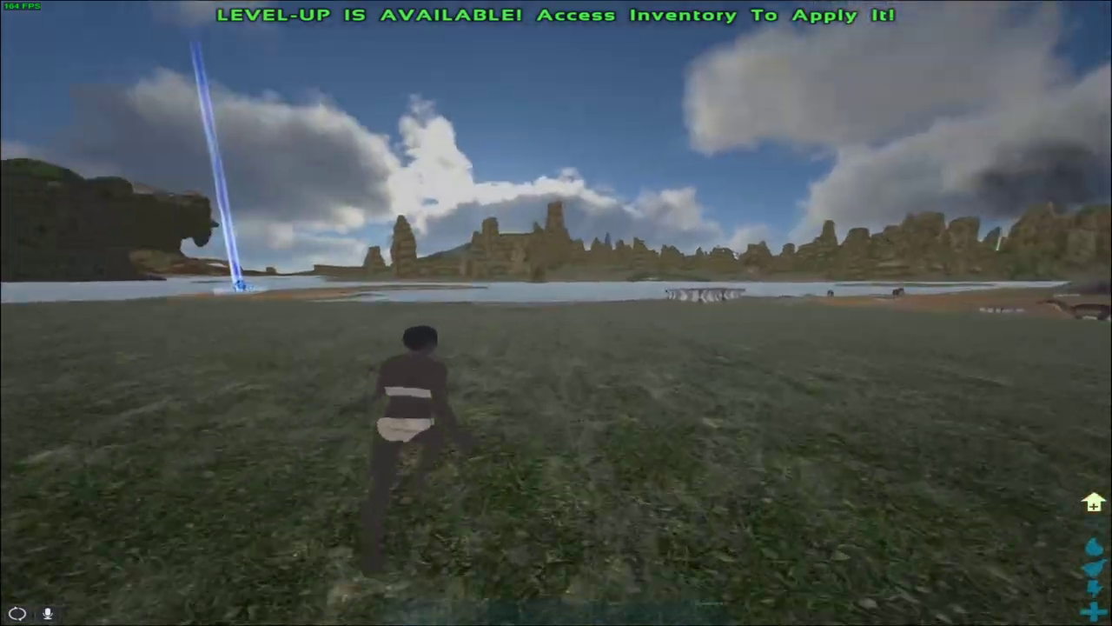
key(i)
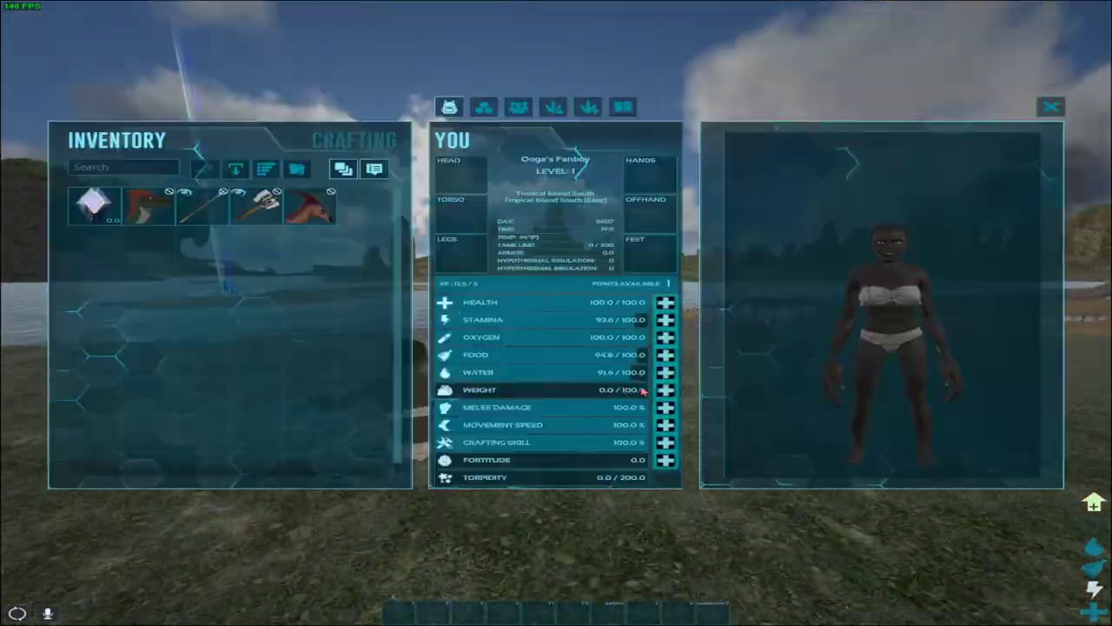
click(664, 390)
key(i)
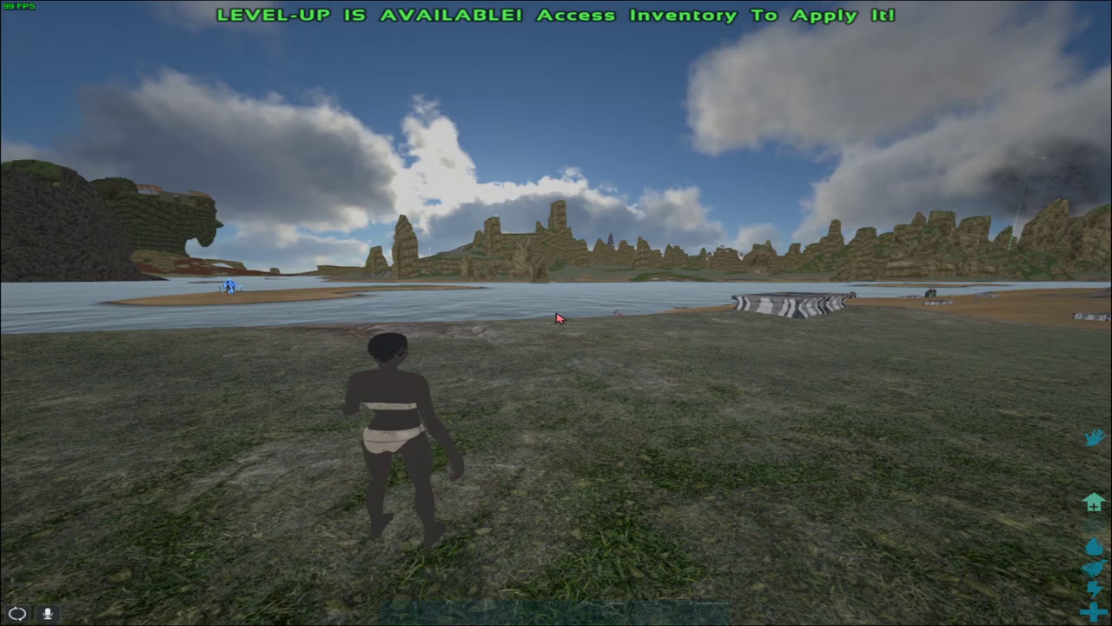
Run toward the shore and jump onto the metal platform beside the beach.
key(w)
key(space)
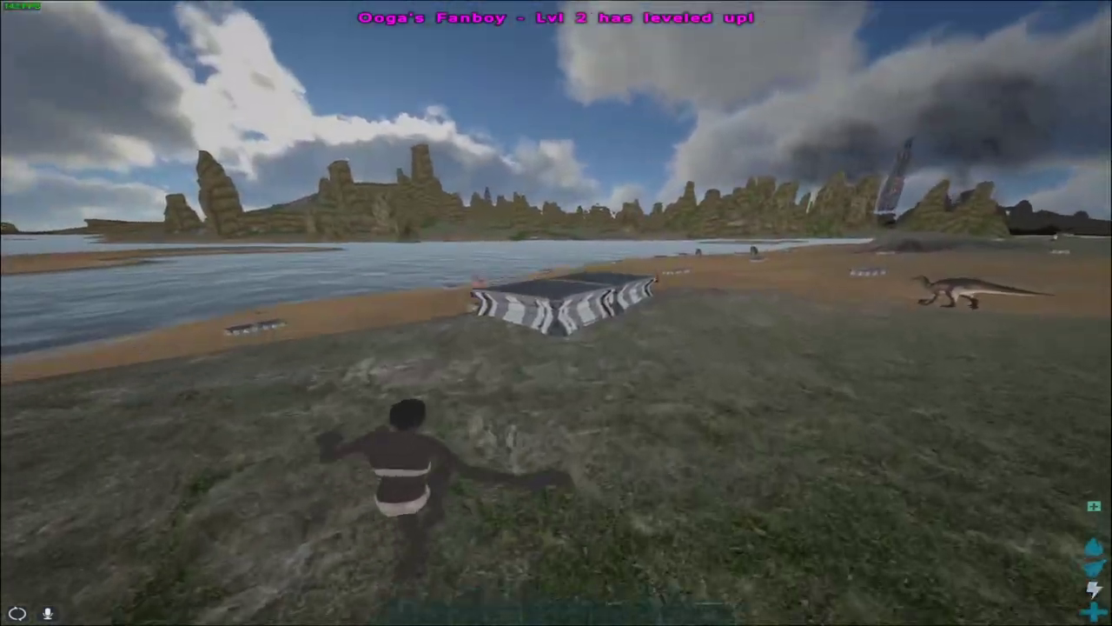
key(space)
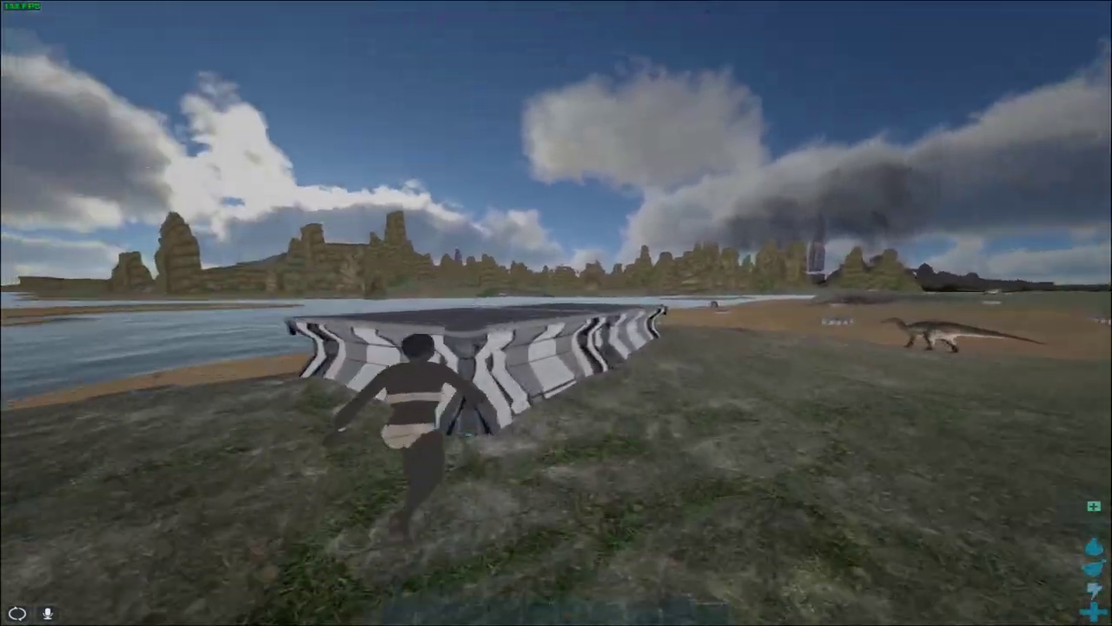
key(space)
Open the NVIDIA game filter overlay, look through styles 2 and 3, and leave style 1 active.
key(alt+f3)
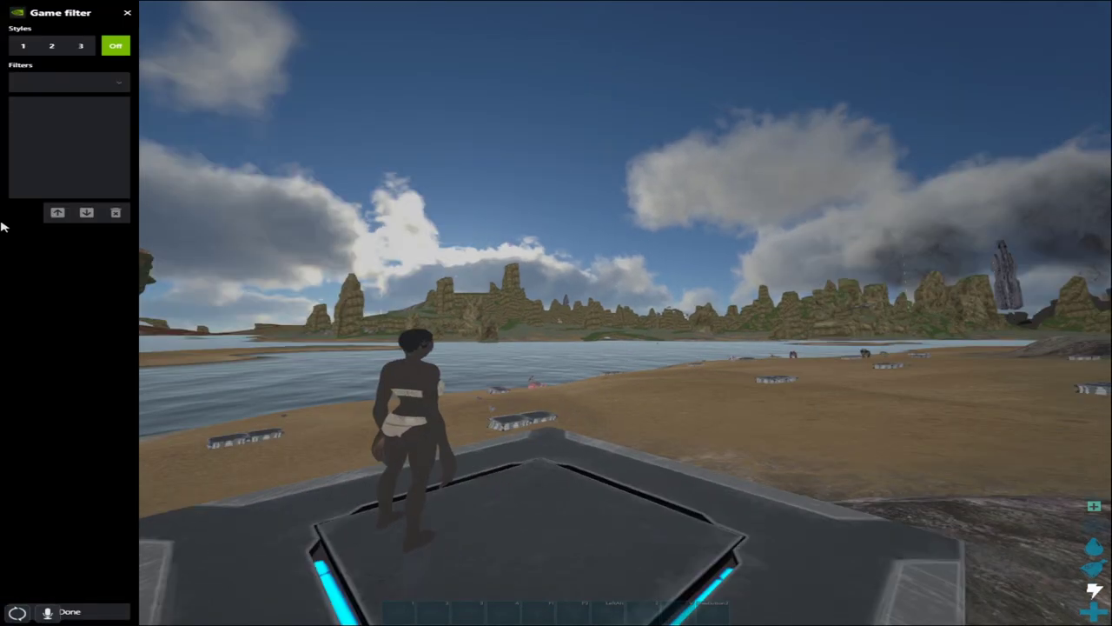
click(23, 45)
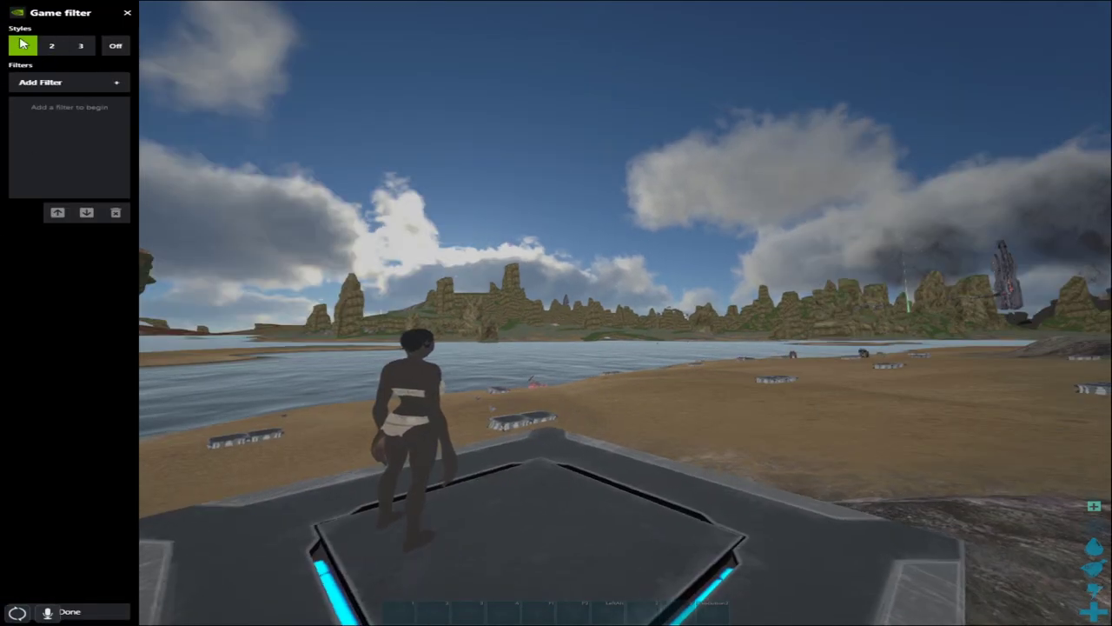
click(51, 46)
click(81, 45)
click(23, 49)
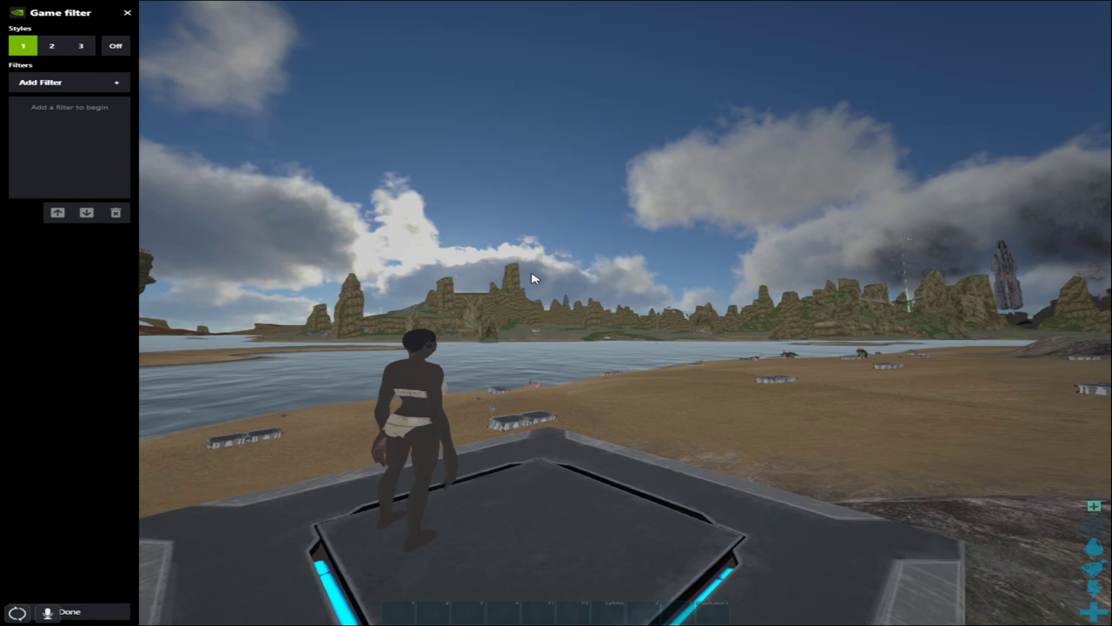
key(alt+f3)
Switch to Discord and open the ini-crosshair channel of Claw's Discord.
key(super)
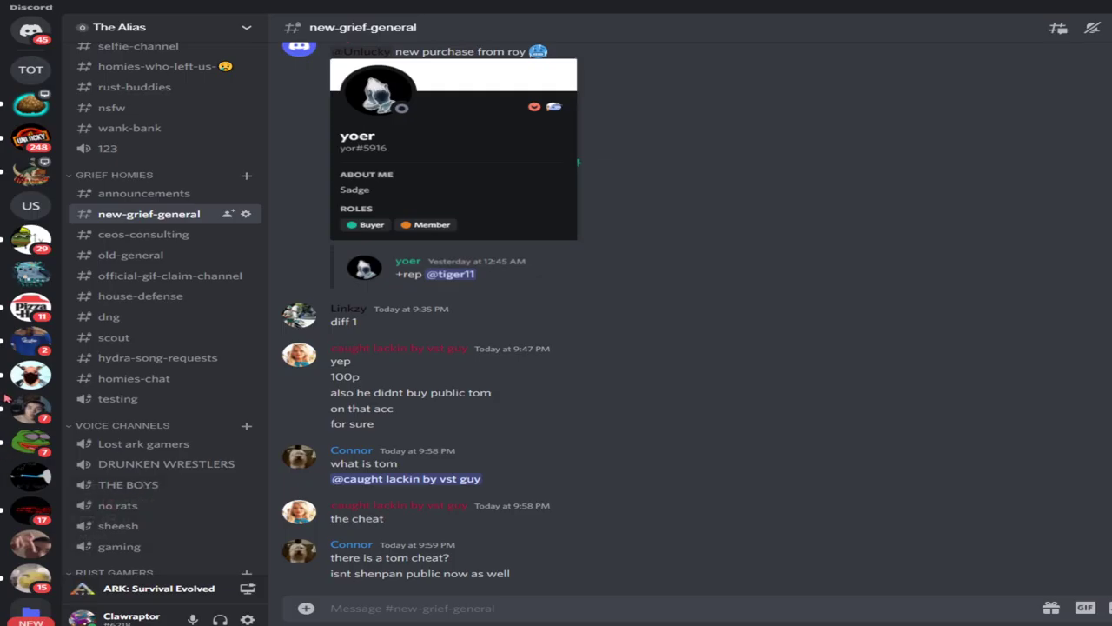
click(18, 468)
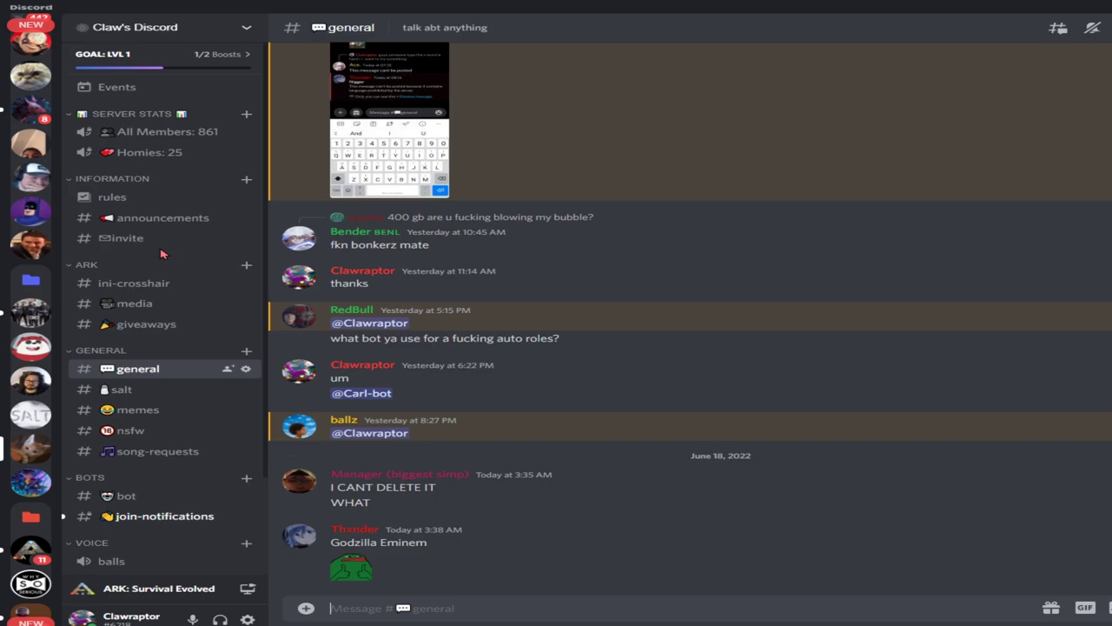
click(130, 289)
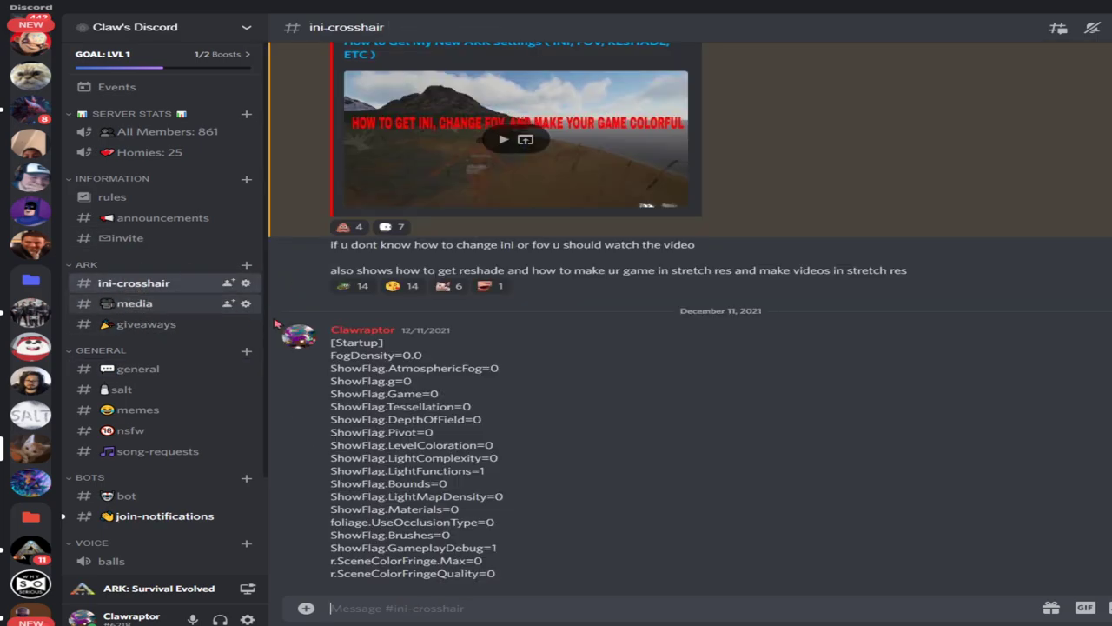
Review the posted [Startup] INI blocks and settings videos in the ini-crosshair channel, back to its earliest posts.
scroll(461, 500, down, 10)
scroll(460, 343, down, 9)
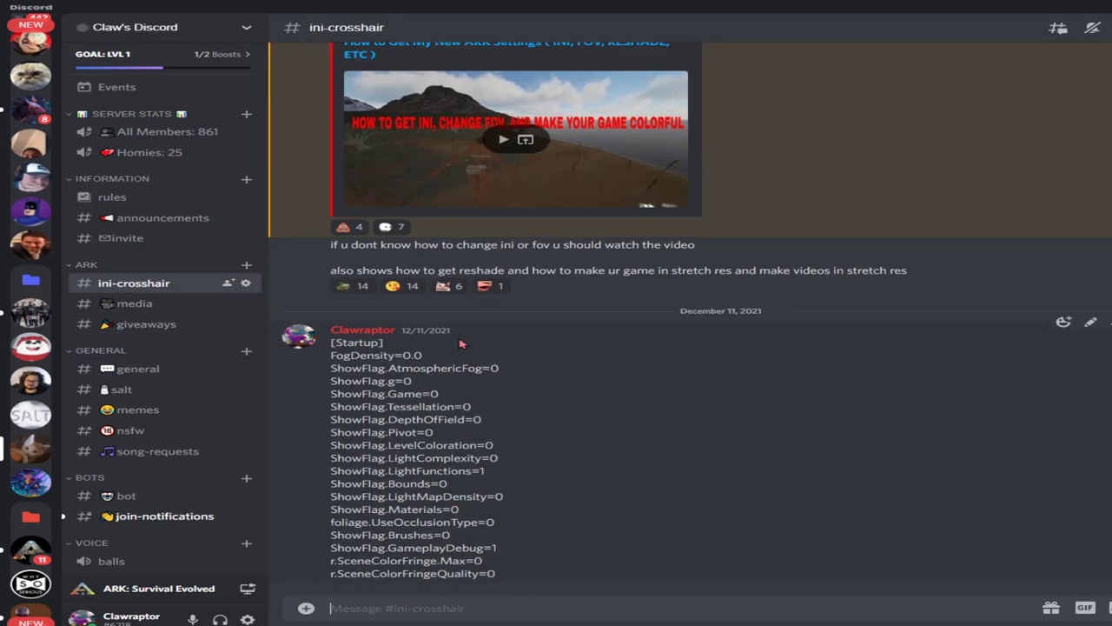
scroll(469, 348, up, 3)
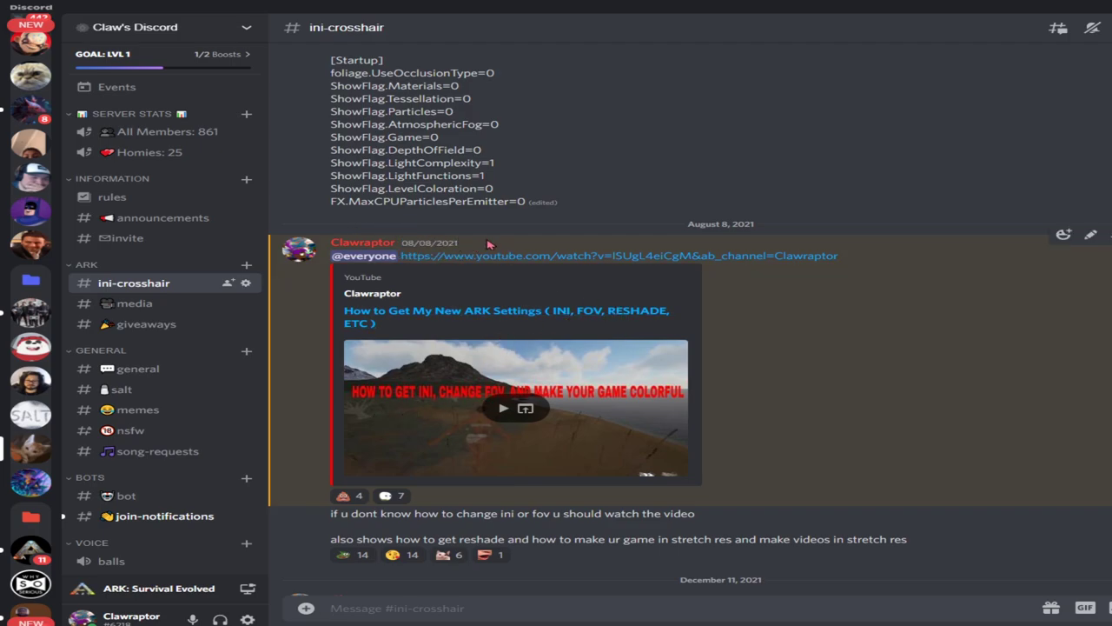
scroll(487, 391, down, 5)
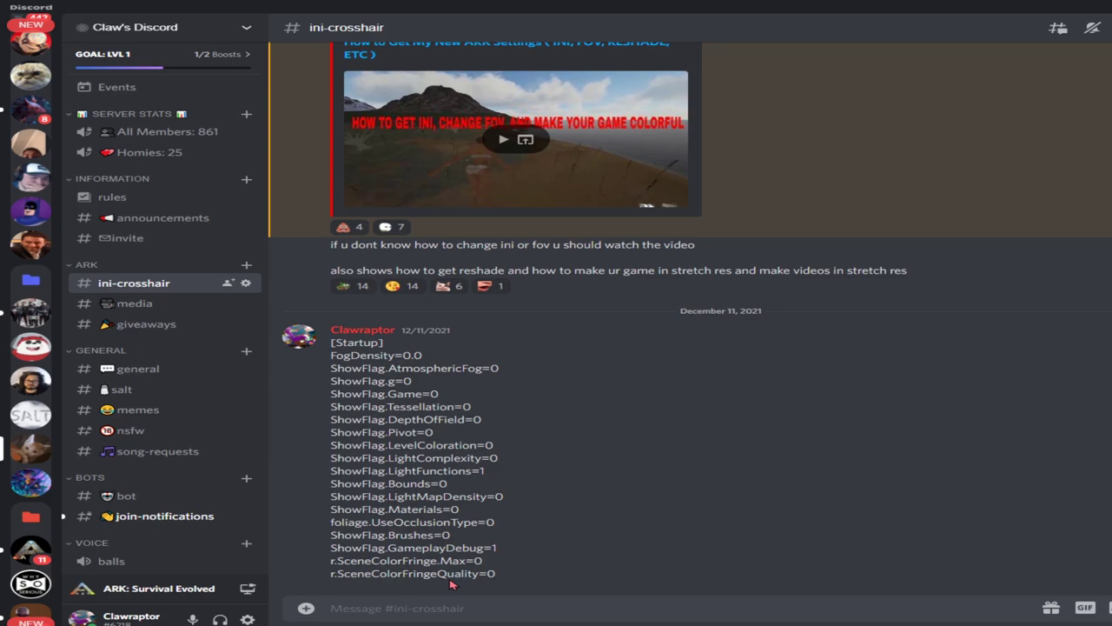
scroll(495, 260, up, 8)
scroll(500, 153, up, 10)
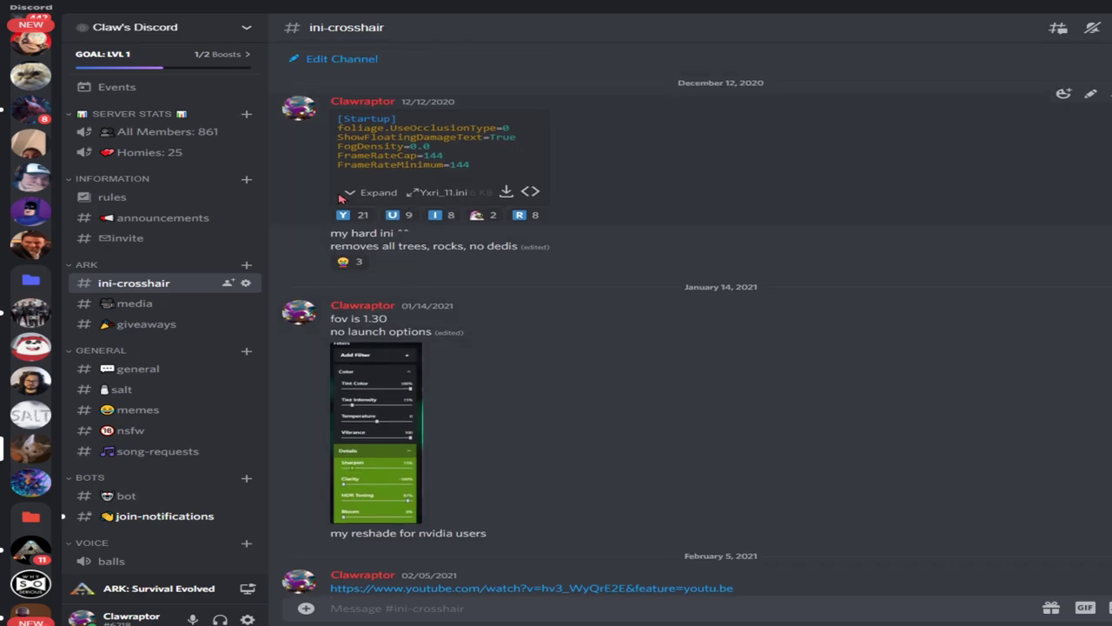
Enlarge the posted NVIDIA reshade screenshot to read its Color and Details values, and switch back to ARK.
click(354, 450)
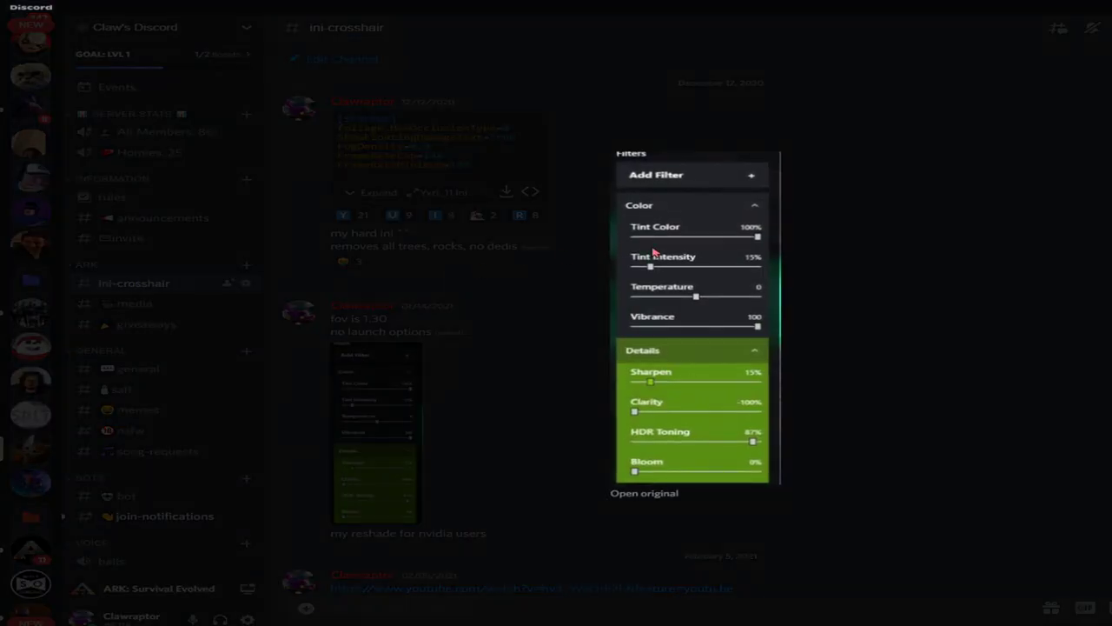
click(685, 11)
drag(649, 10, 1111, 227)
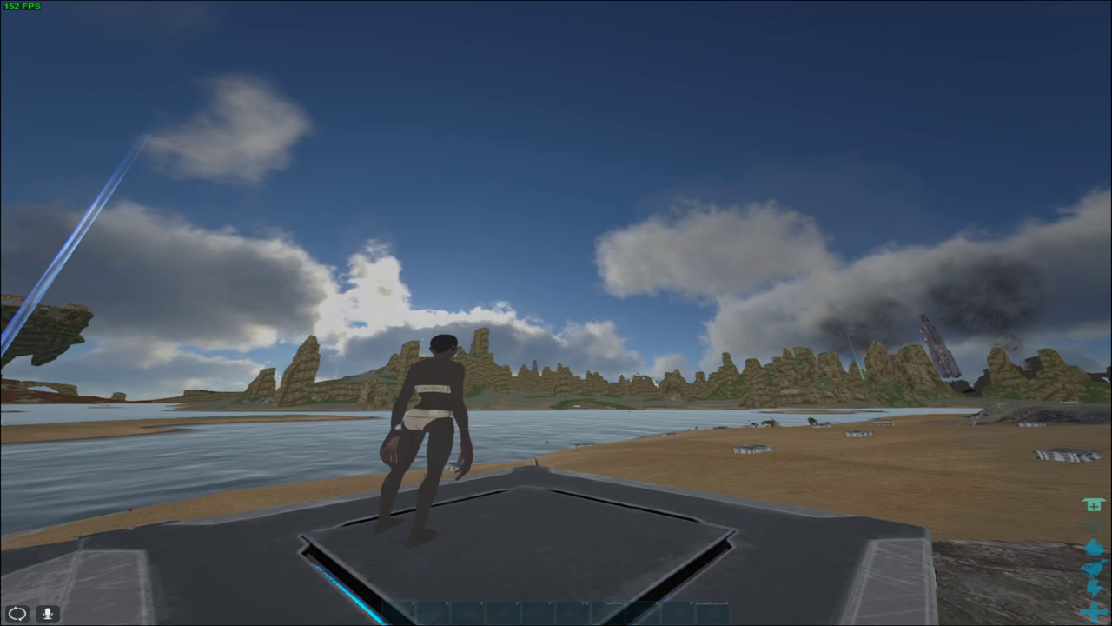
Open the NVIDIA game filter overlay and add a Color filter to style 1 with Tint Color 100% and Tint Intensity 15%.
key(alt+F3)
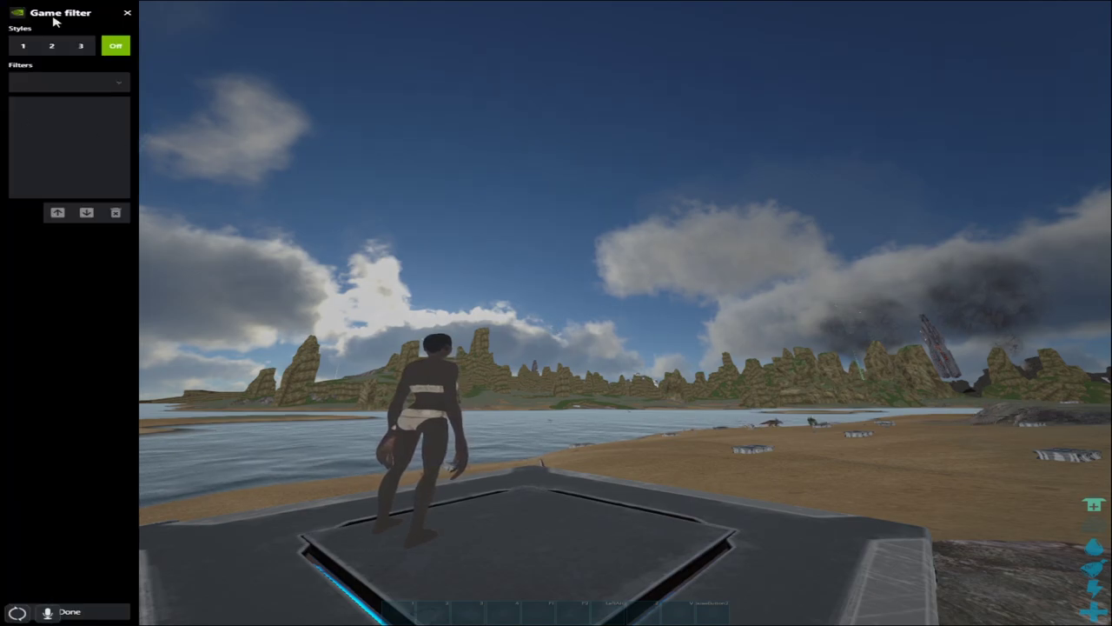
click(23, 45)
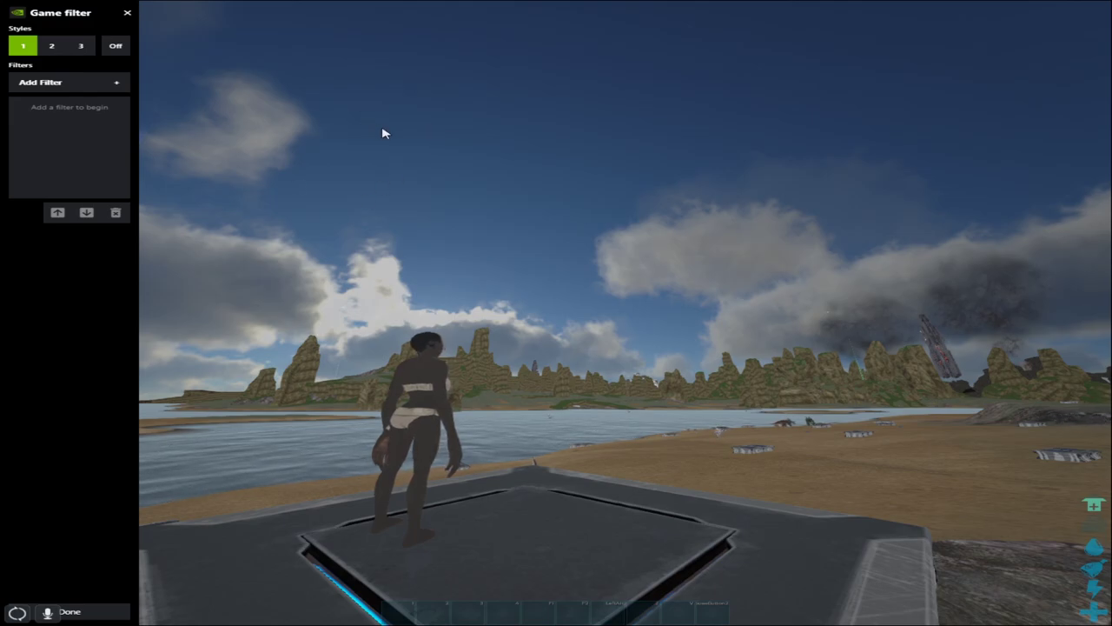
click(31, 82)
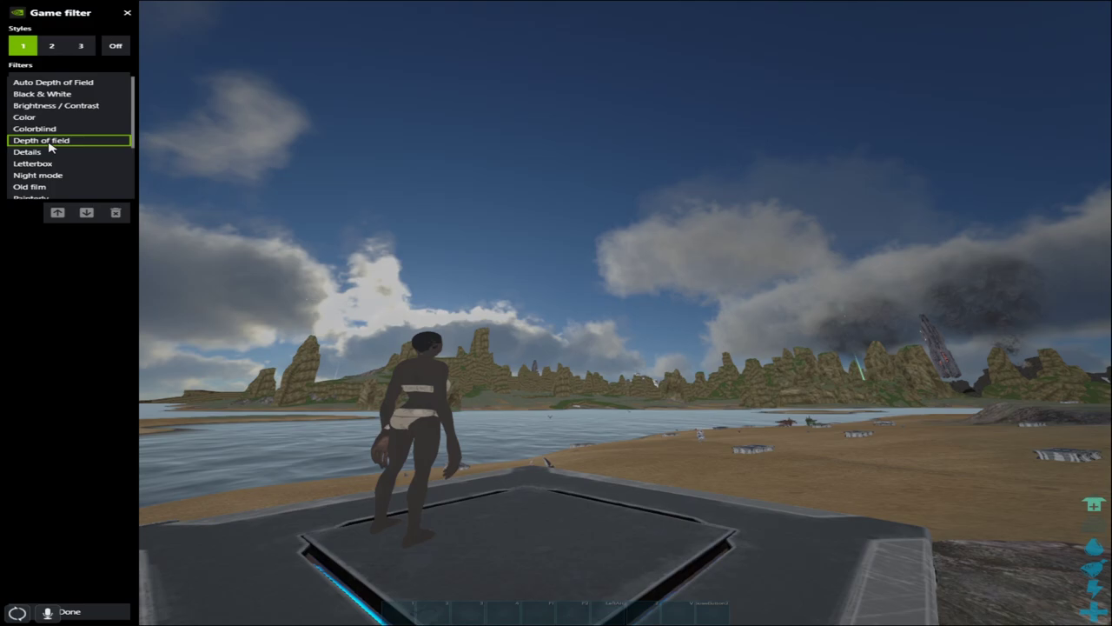
click(26, 116)
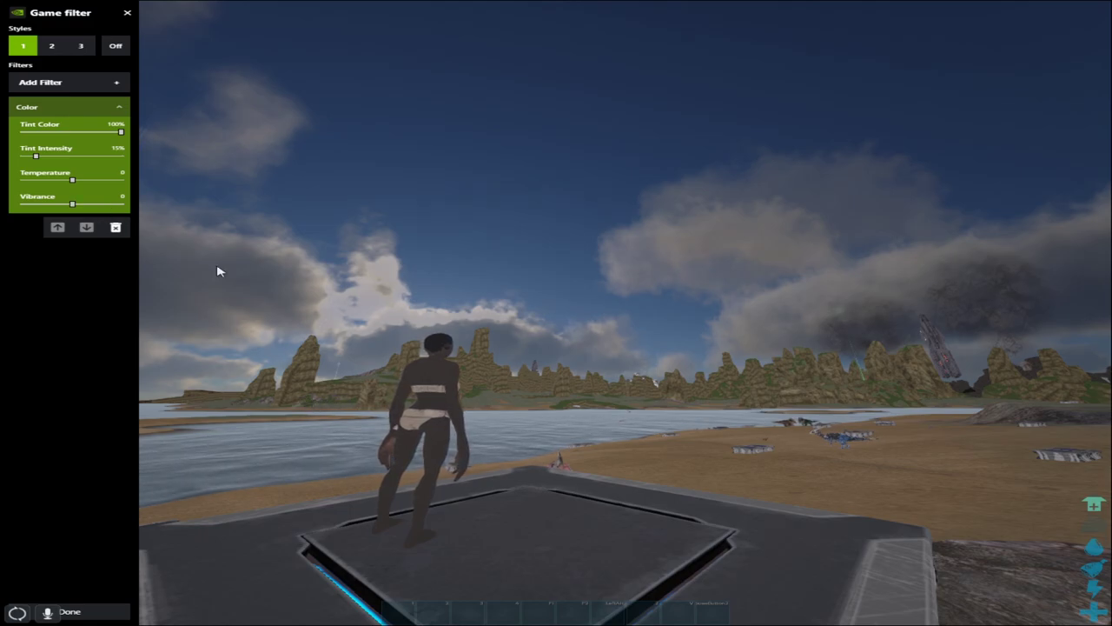
Look through the remaining filters and add the Details filter to style 1.
click(117, 84)
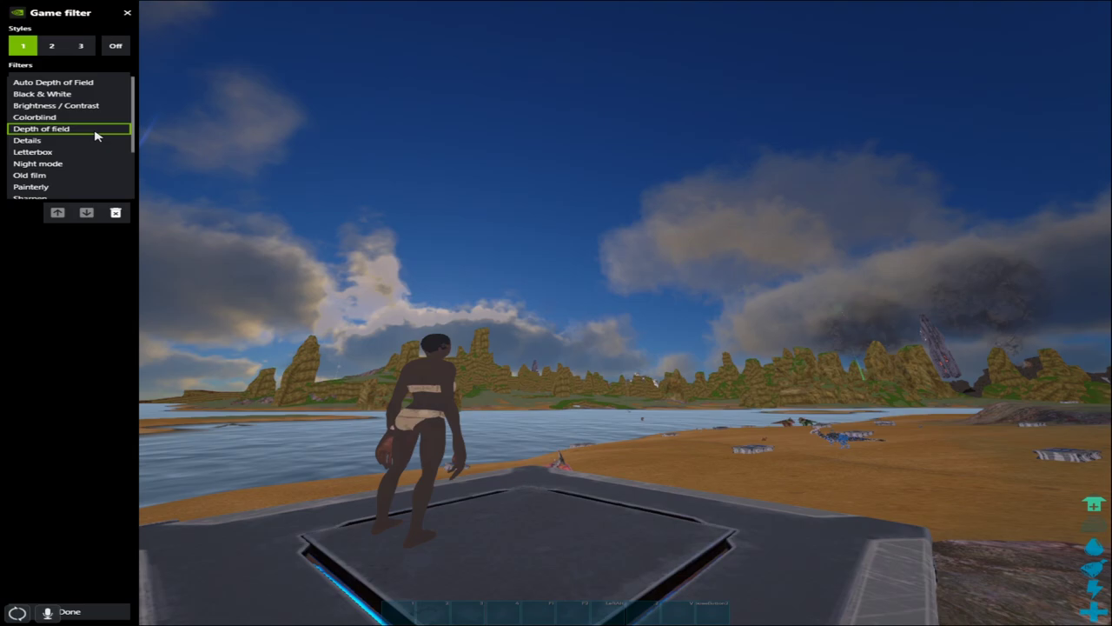
scroll(43, 171, down, 4)
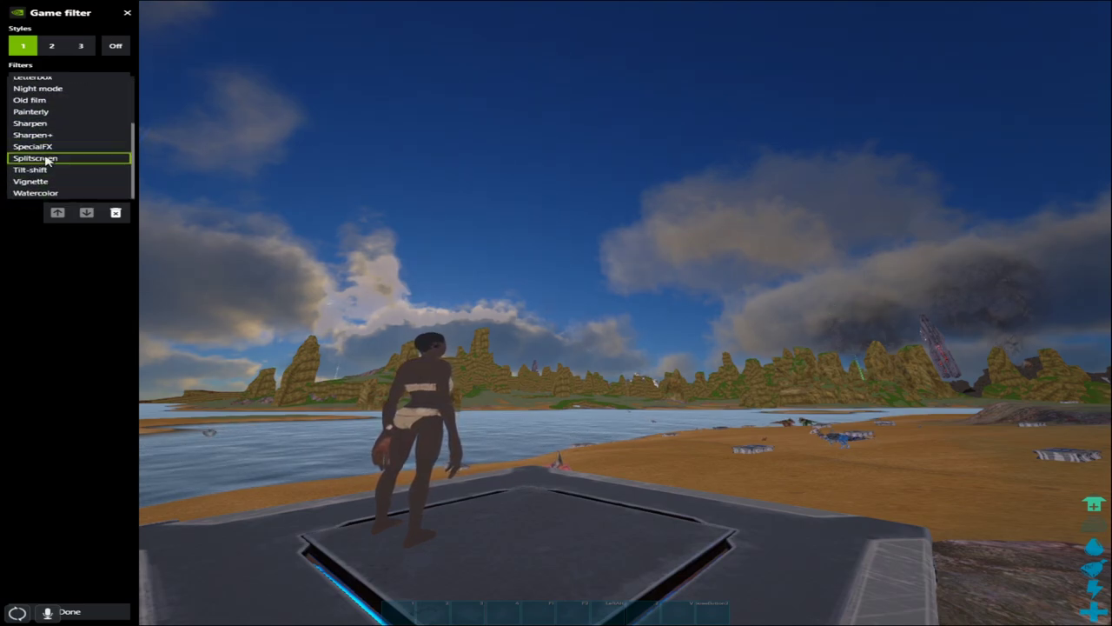
scroll(38, 183, up, 5)
click(39, 141)
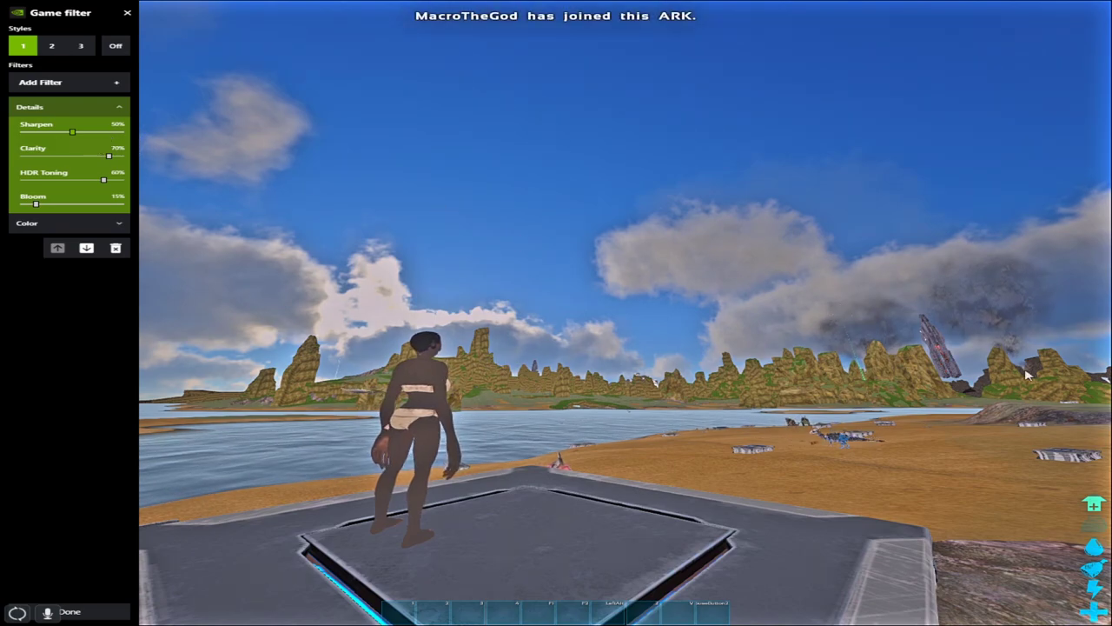
Set the Details filter to Sharpen 15%, Clarity -100%, HDR Toning 88% and Bloom 0%, and close the filter overlay.
drag(32, 135, 33, 137)
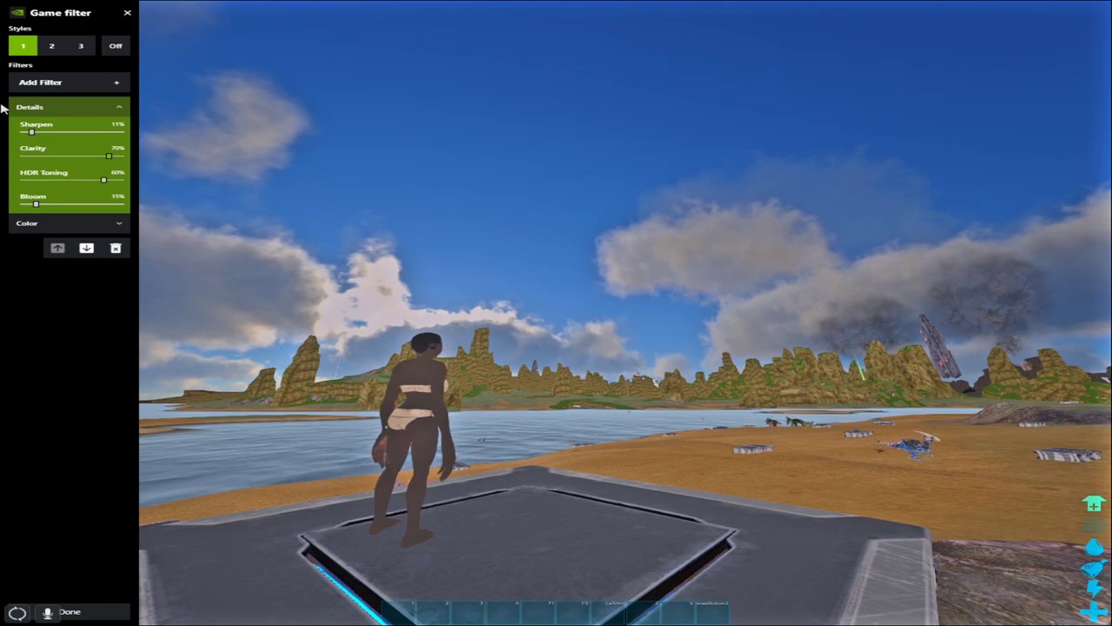
click(46, 131)
drag(47, 133, 35, 131)
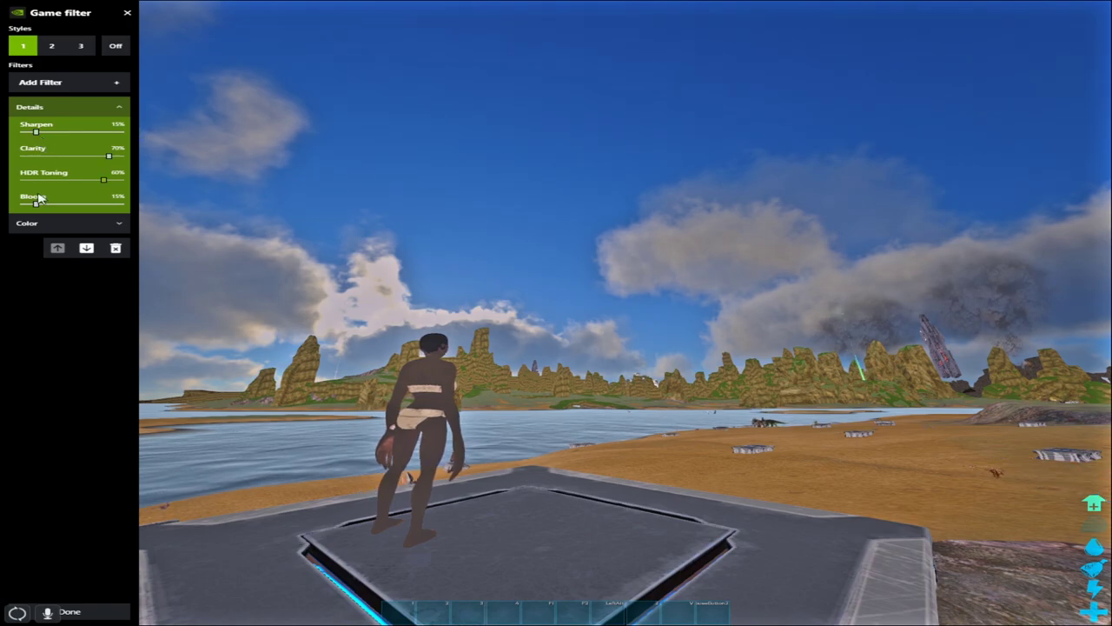
click(22, 156)
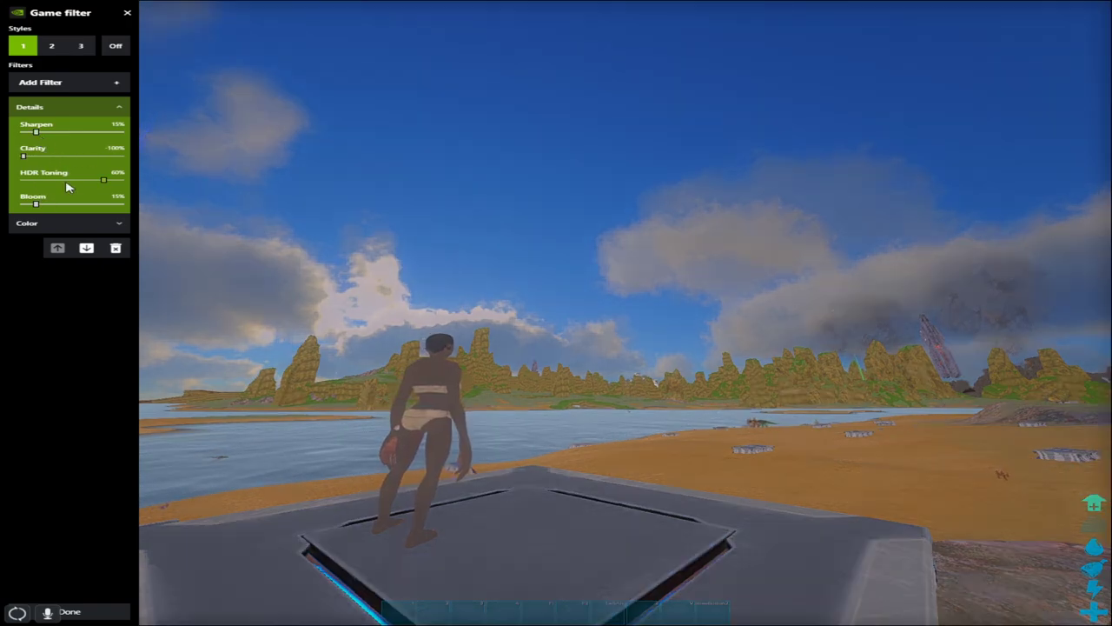
drag(2, 163, 0, 163)
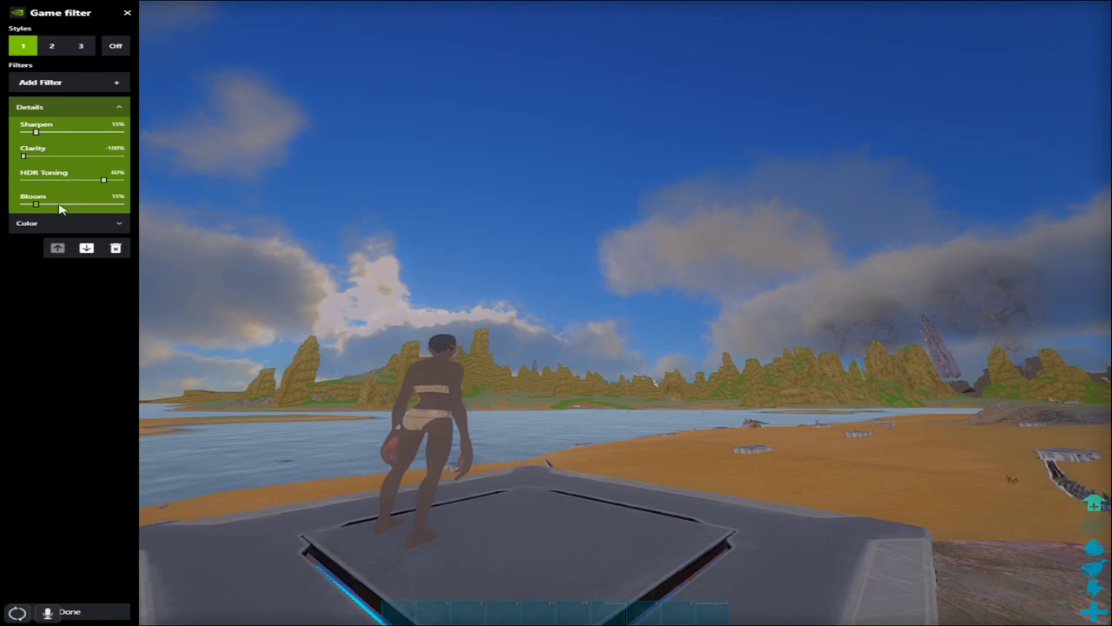
drag(36, 203, 10, 209)
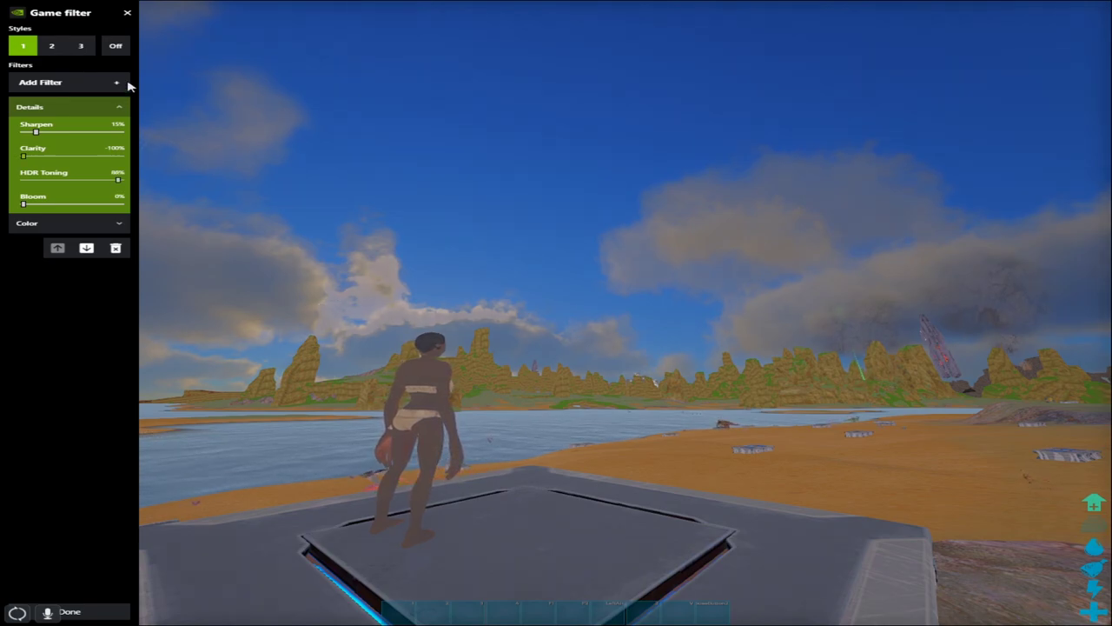
click(117, 107)
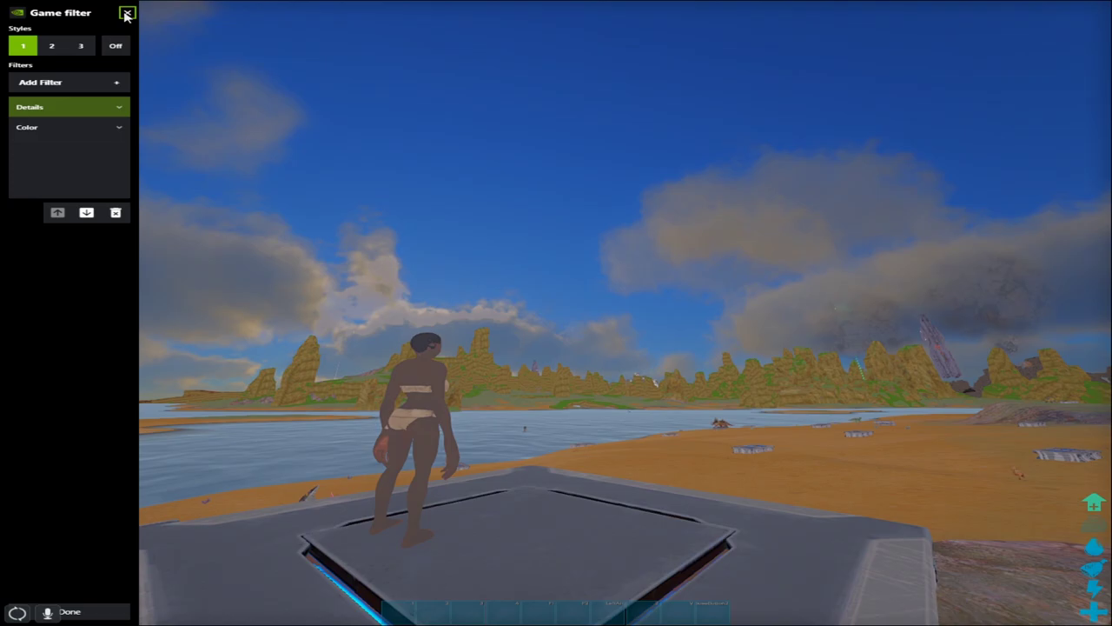
click(127, 12)
Run off the platform onto the grass, dismiss the tribe naming window and face the huge floating structure.
key(shift+w)
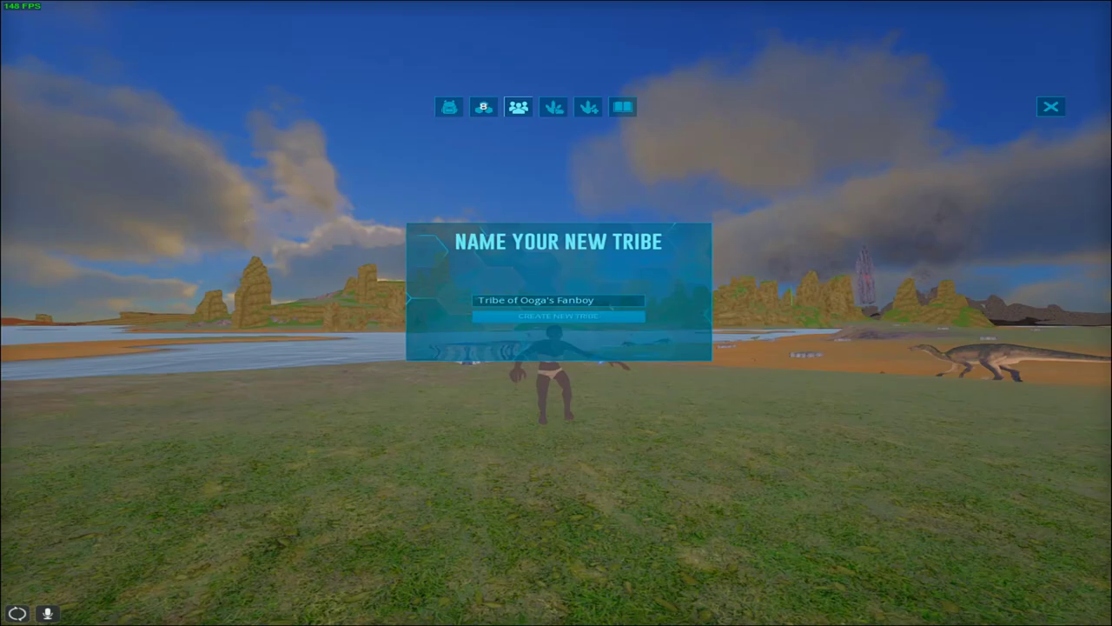
key(Escape)
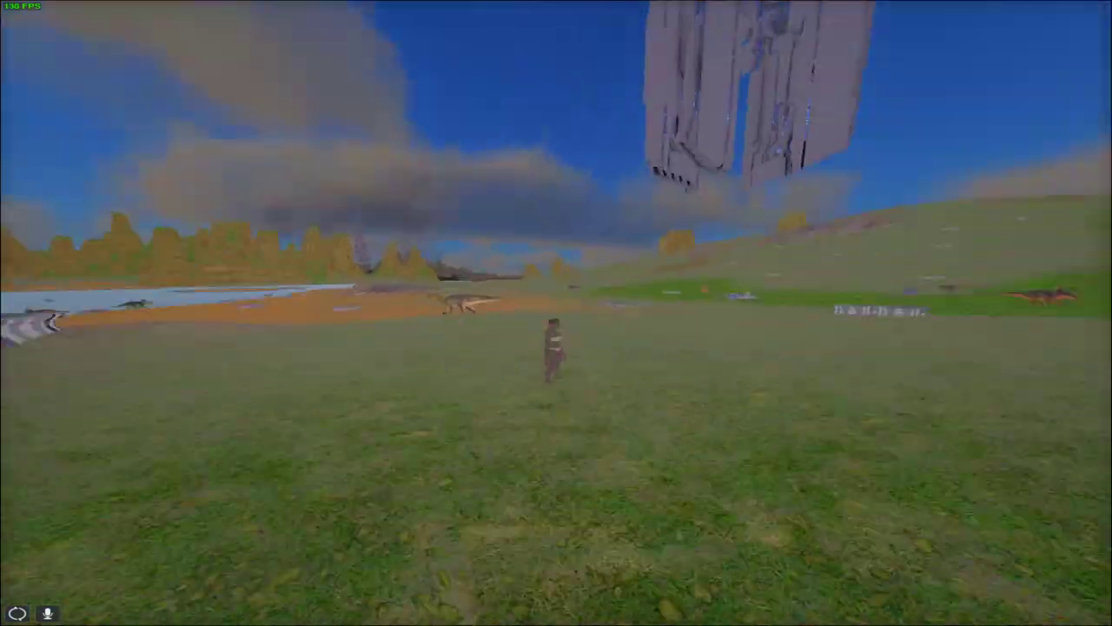
key(w)
key(w)
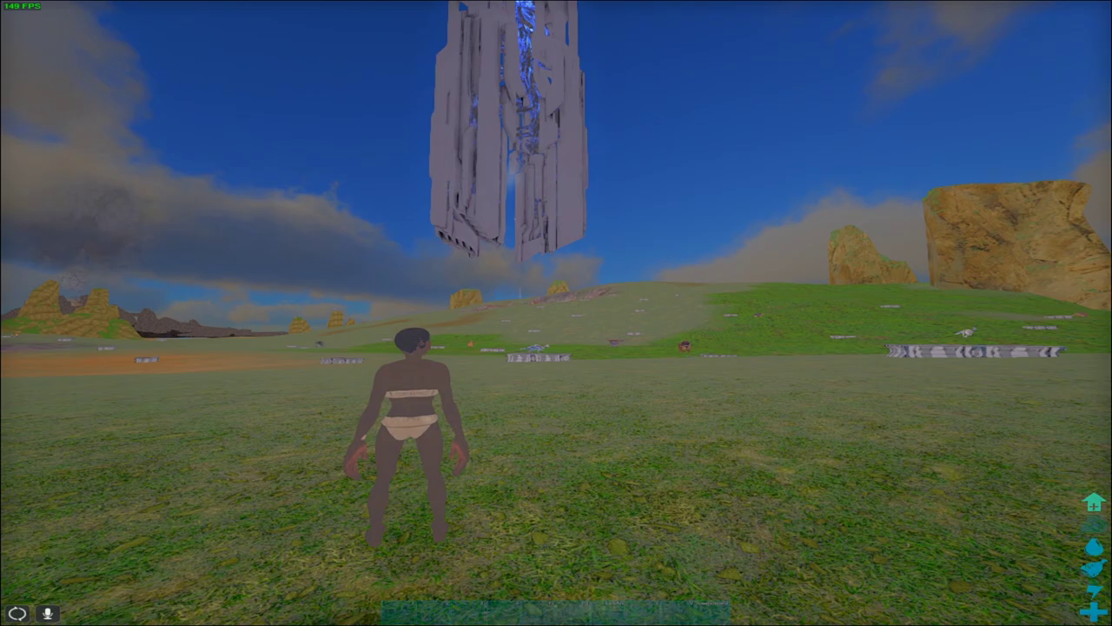
Run toward the shore and up to the wild Iguanodon to inspect the filtered look up close.
key(w)
key(w)
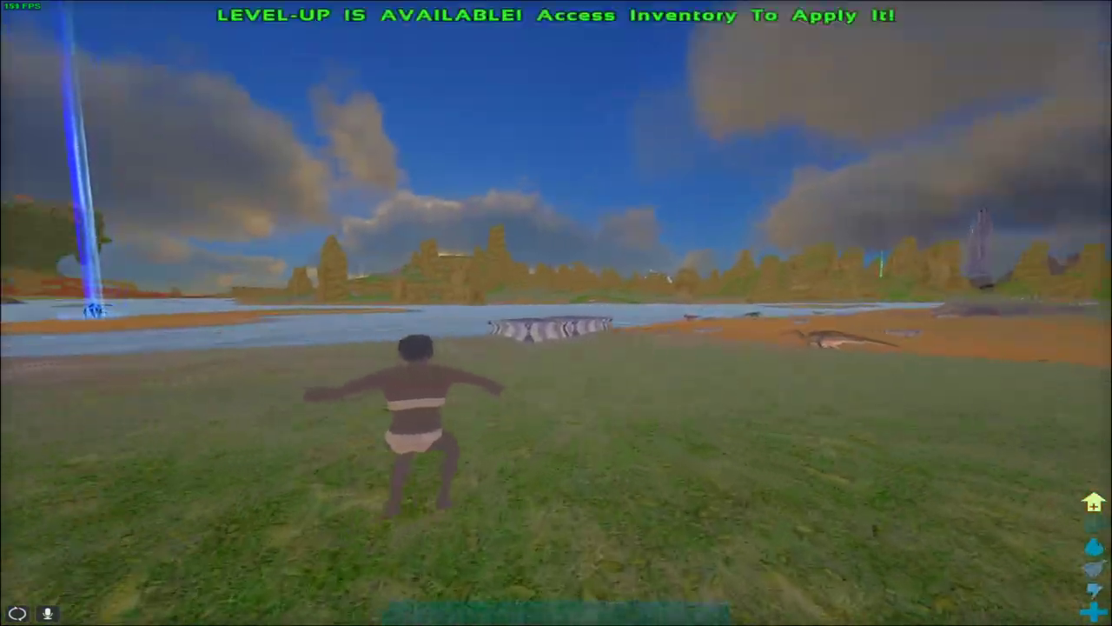
key(w)
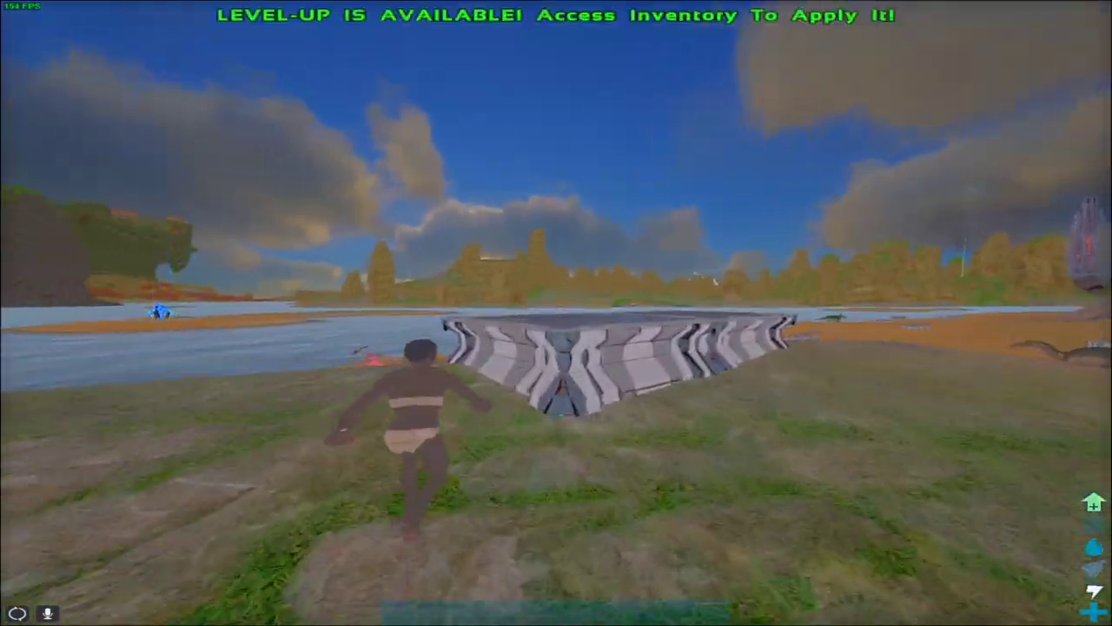
key(w)
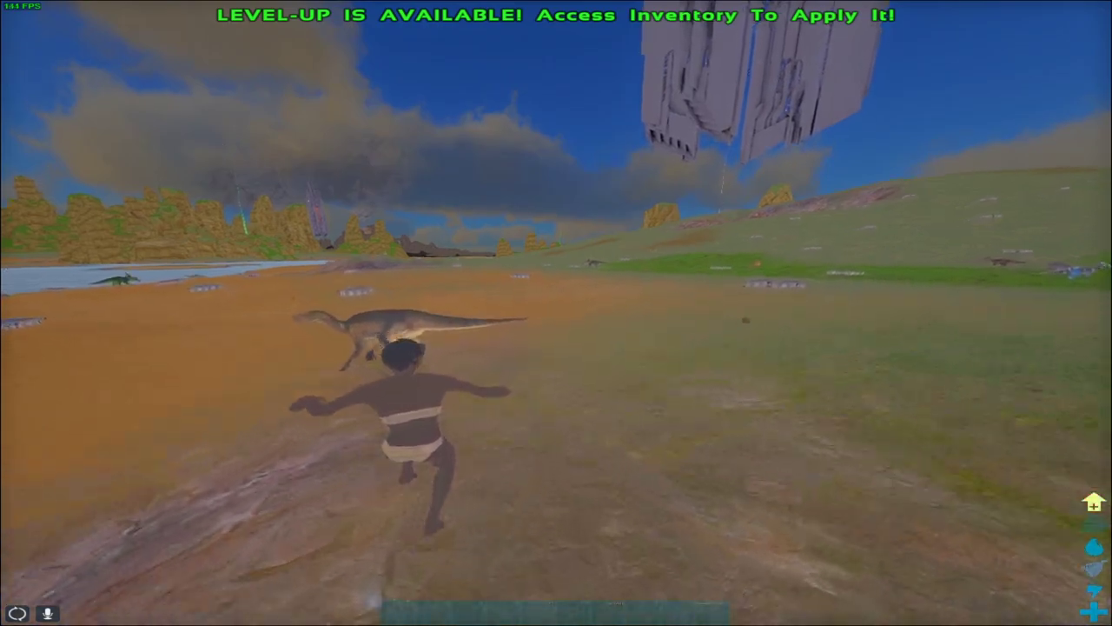
key(w)
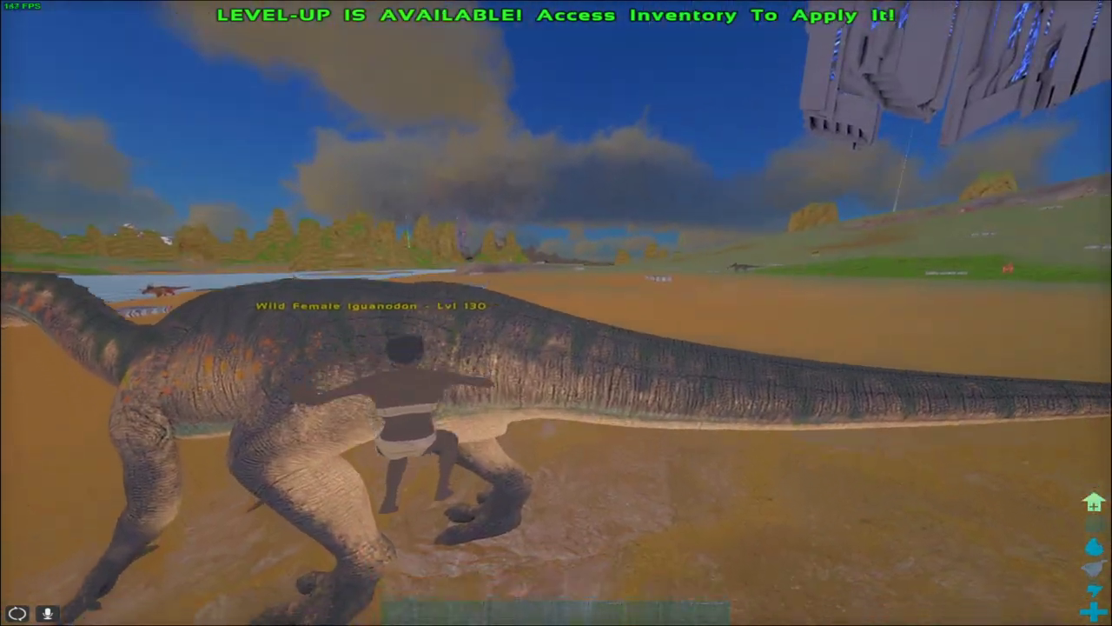
key(w)
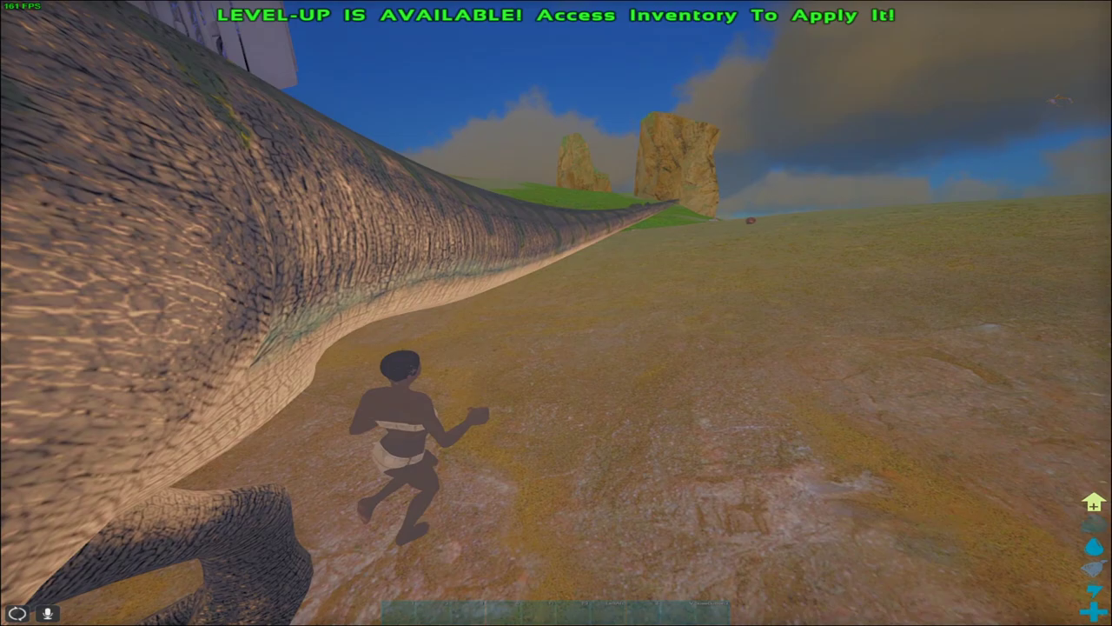
Run across the grassland, climb over the large mossy rock and drop down beside the metal platform.
key(w)
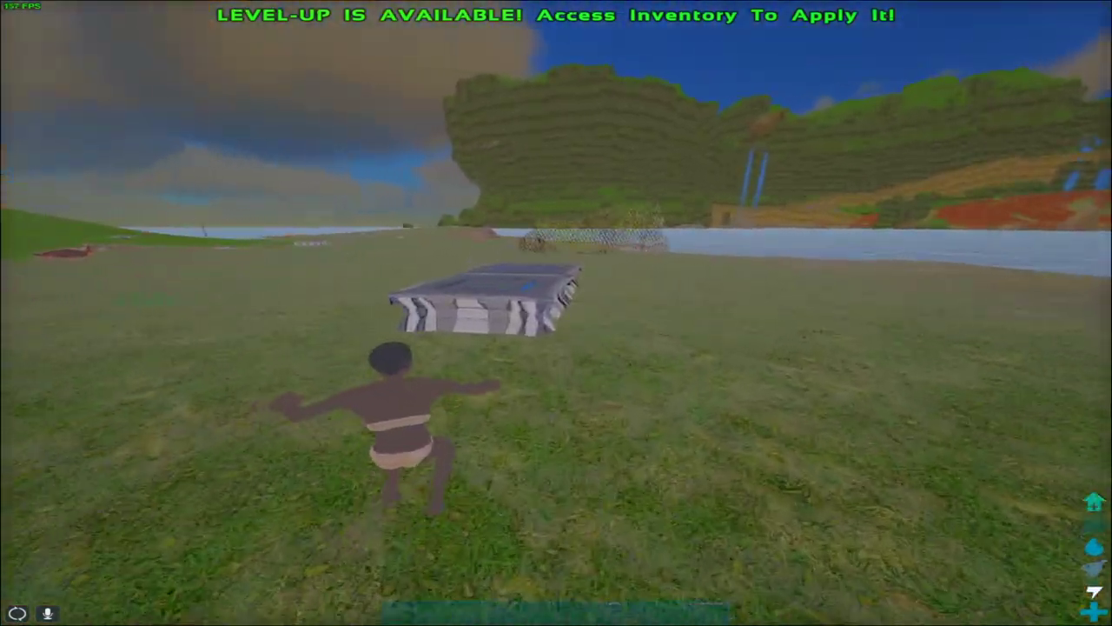
key(w)
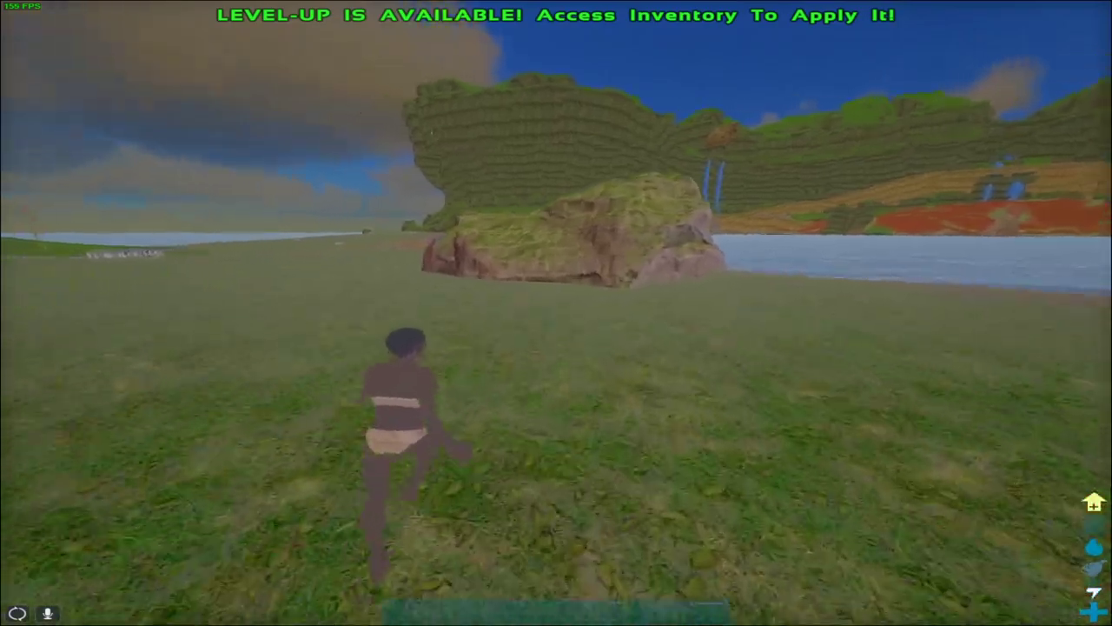
key(w)
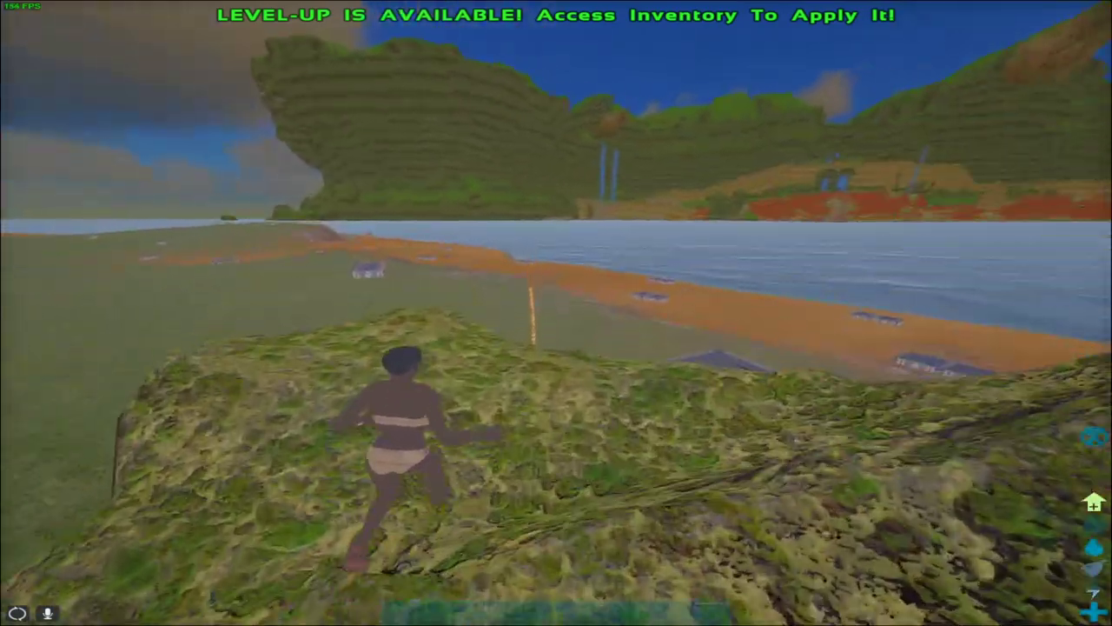
key(w)
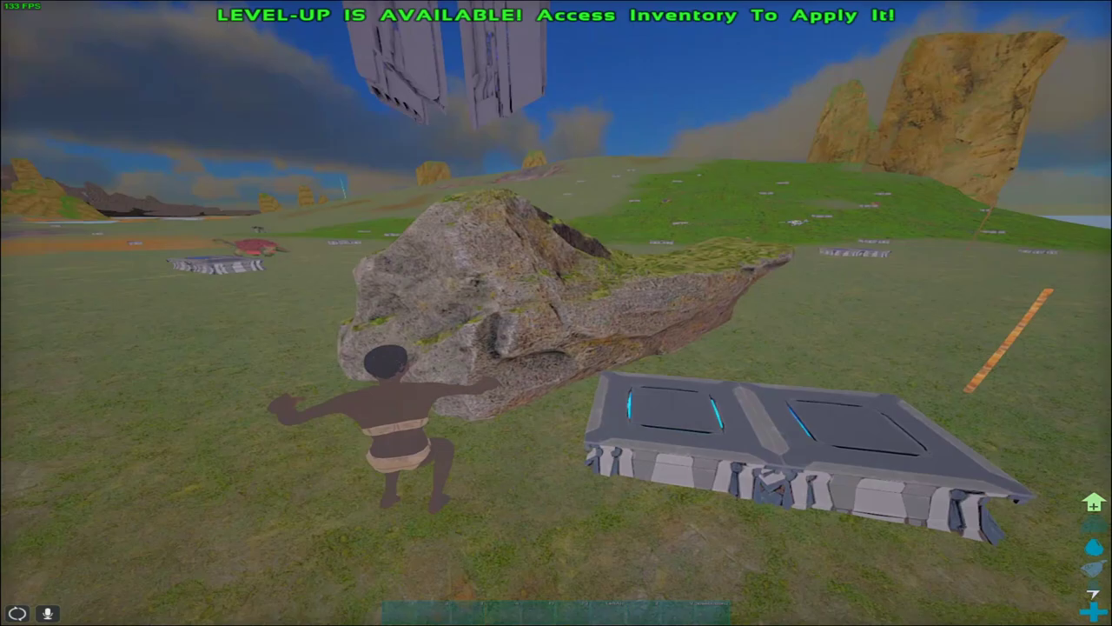
Cross the metal platform, circle the mossy rock and climb on top of it facing the lake.
key(w)
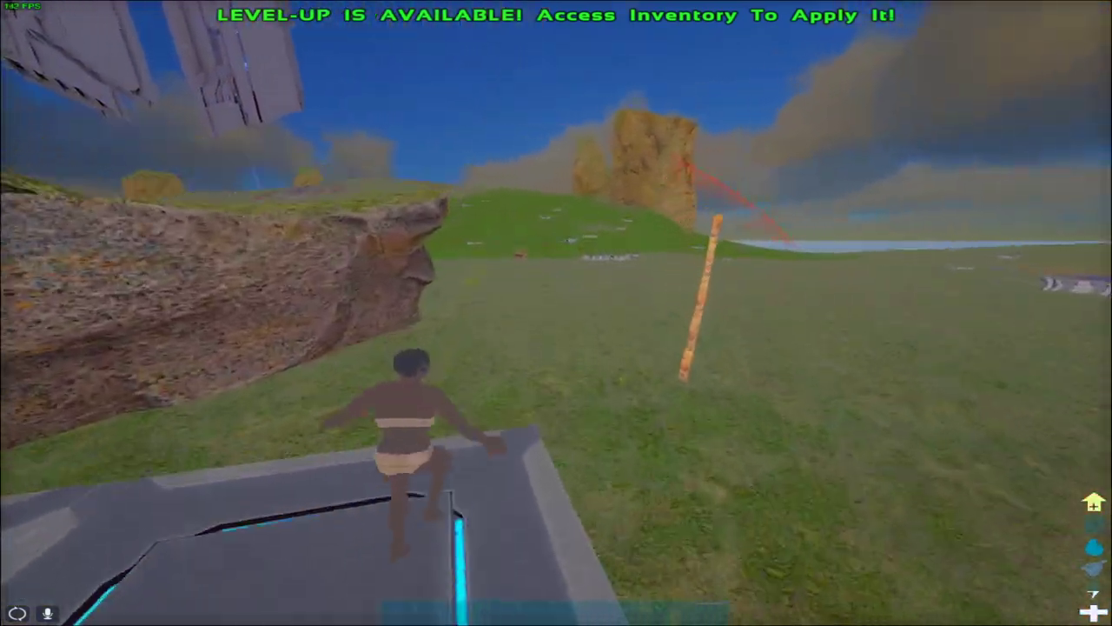
key(w)
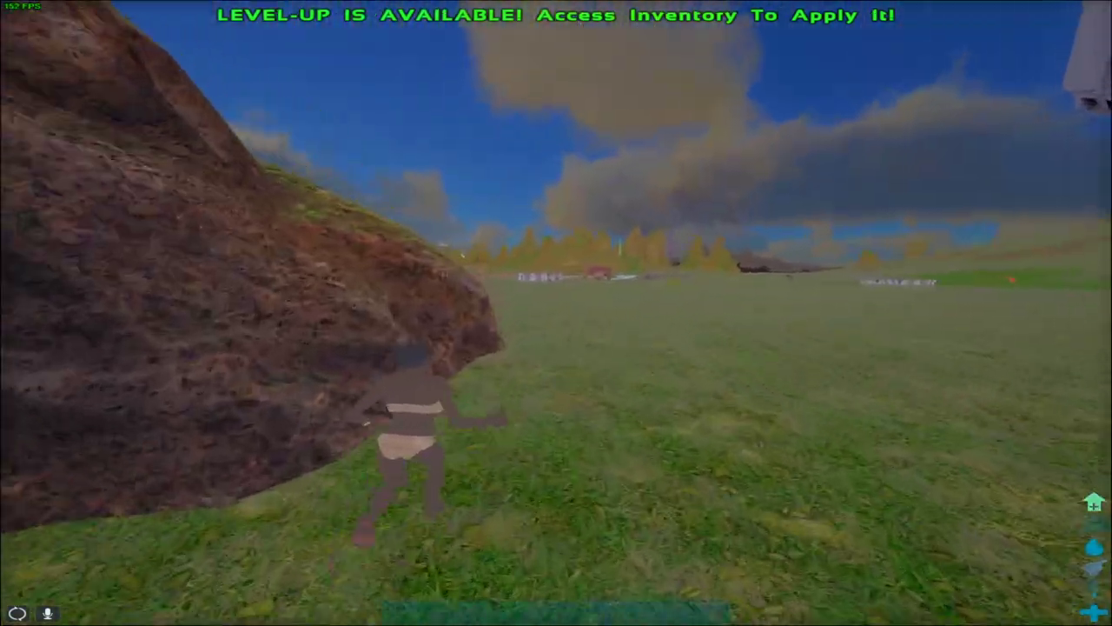
key(w)
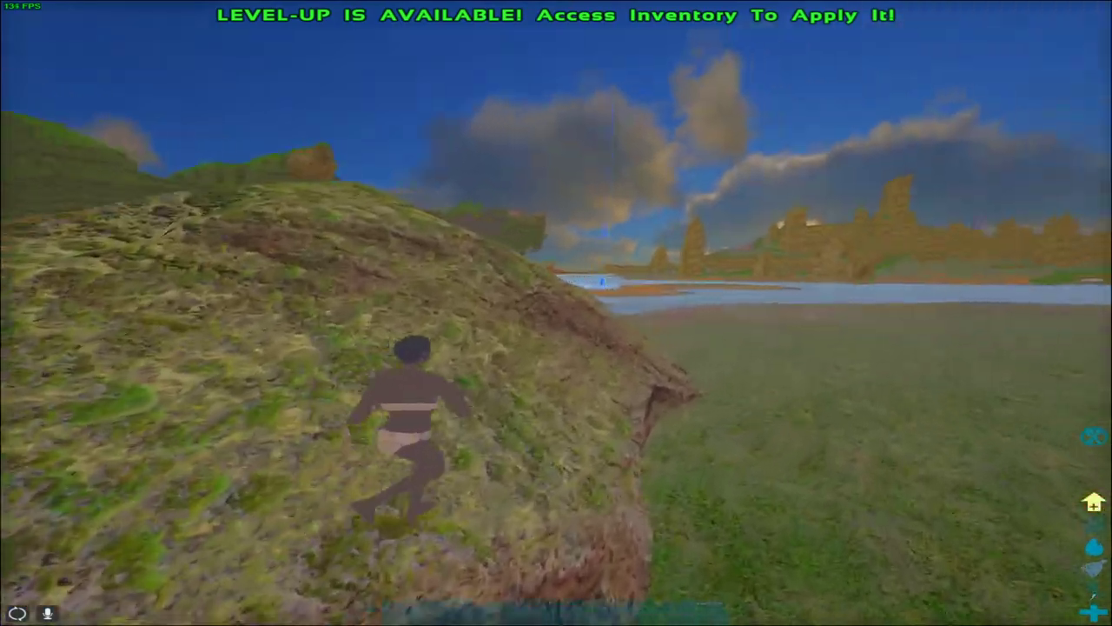
key(w)
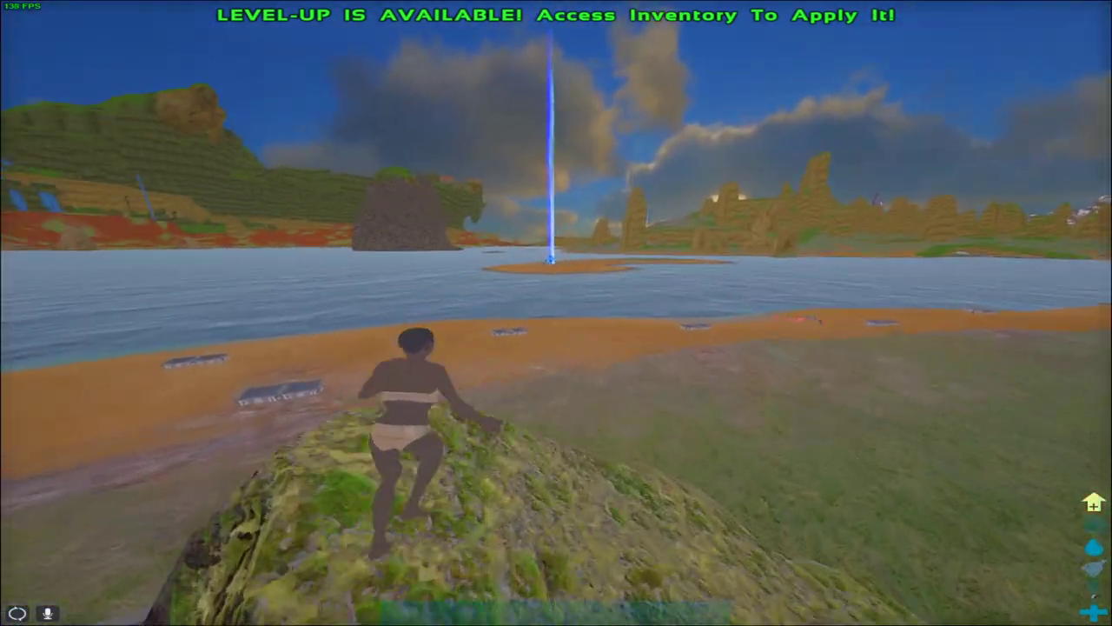
key(w)
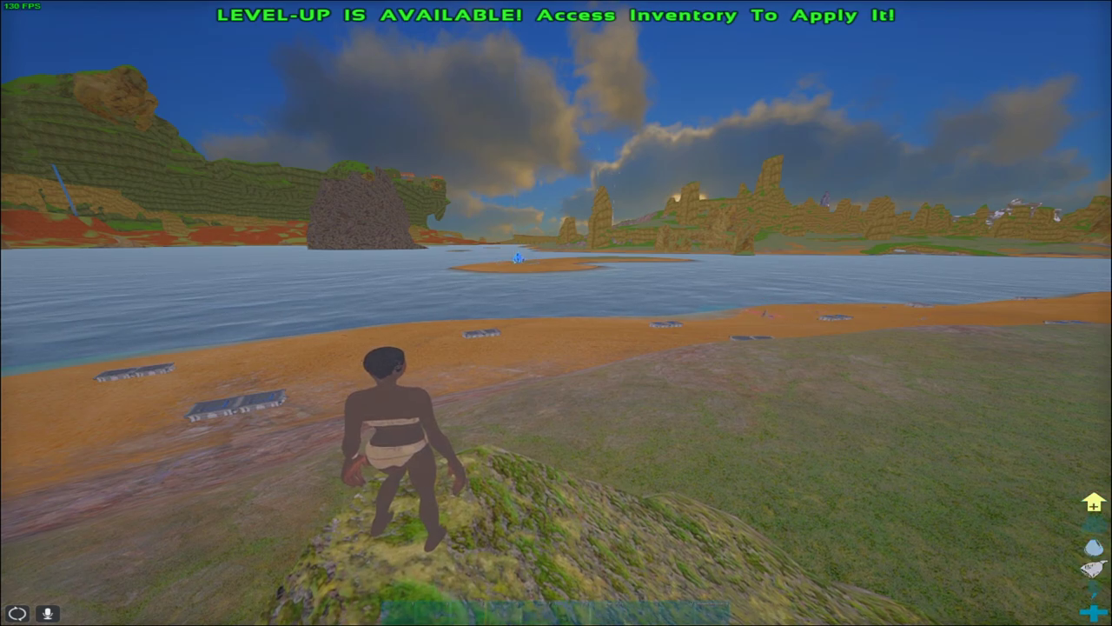
Open the pause menu, resume the game, and run off the rock across the grass to a metal platform.
key(Escape)
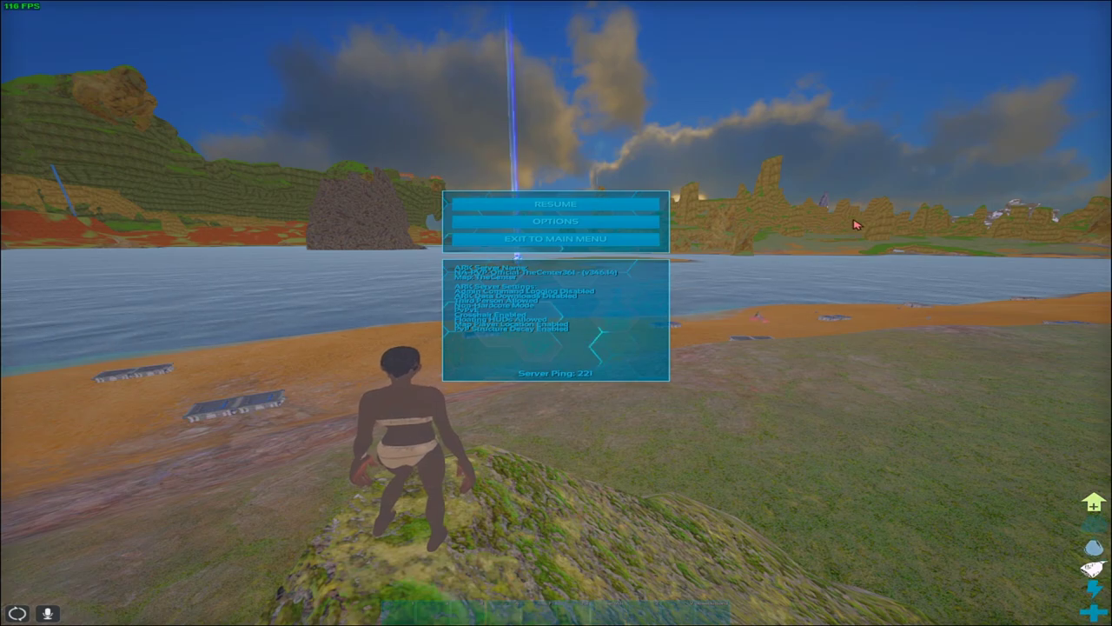
key(Escape)
key(w)
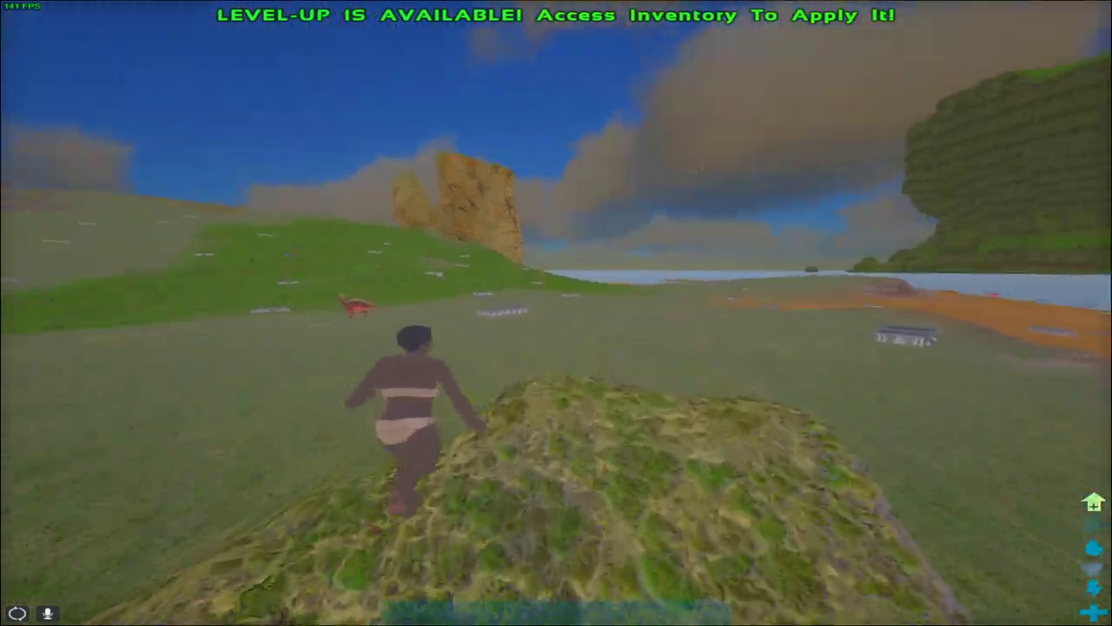
key(space)
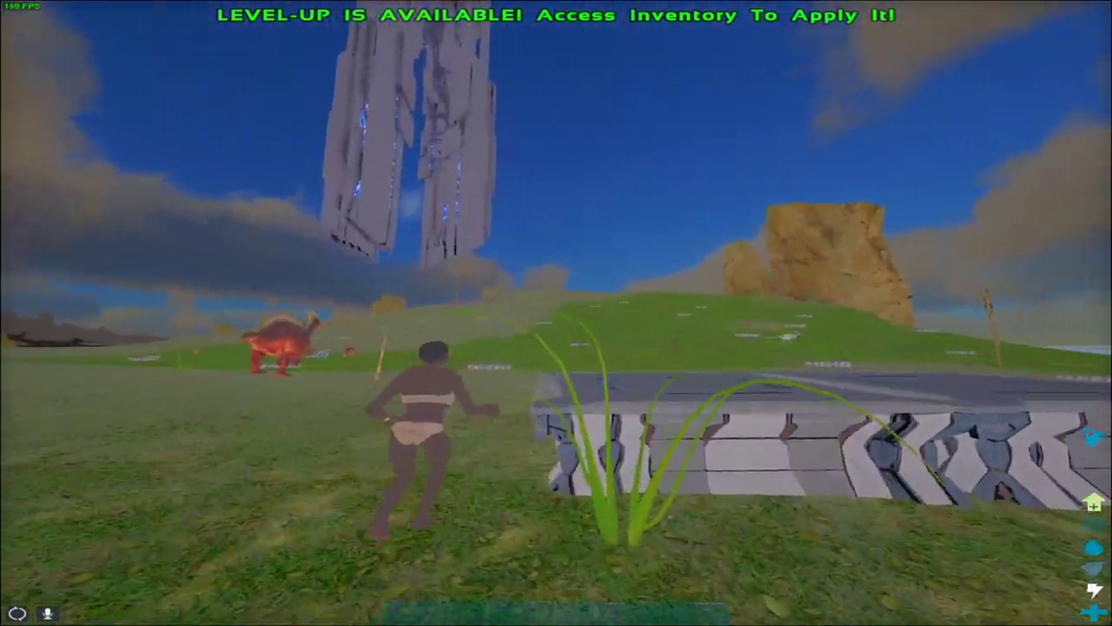
Run around the metal Tek floor and harvest berries and fiber from the grassy plants growing nearby.
key(e)
key(space)
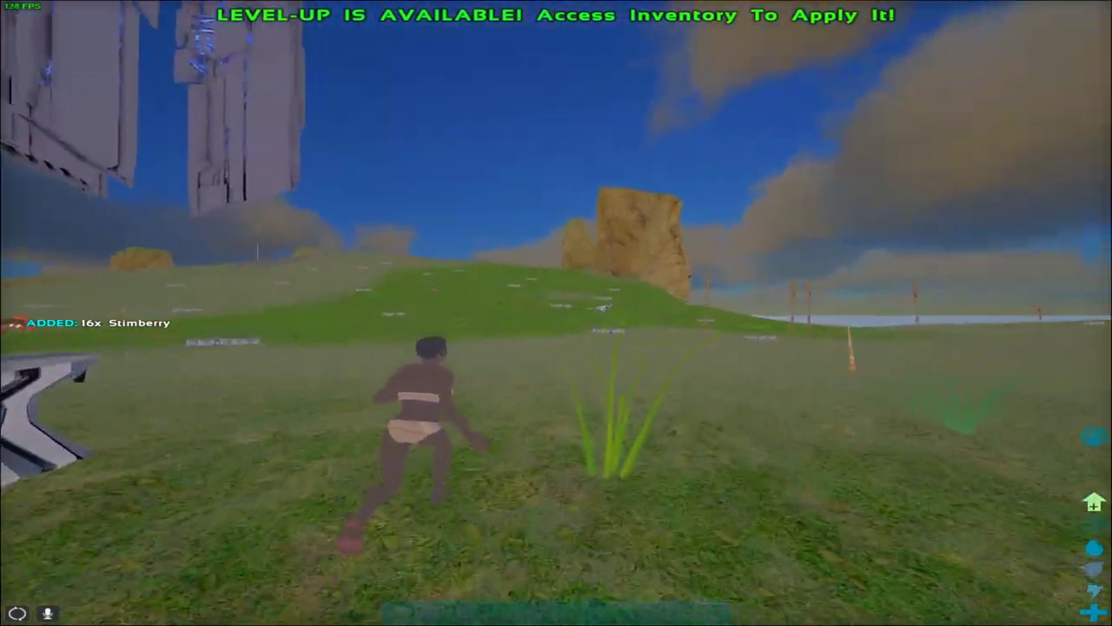
key(e)
key(e)
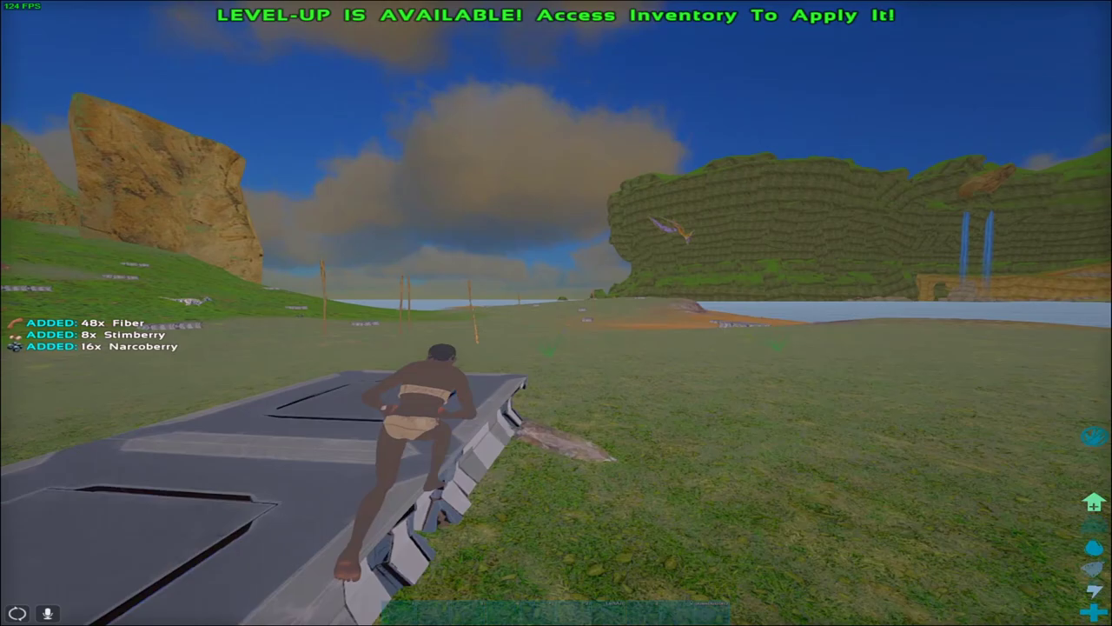
key(e)
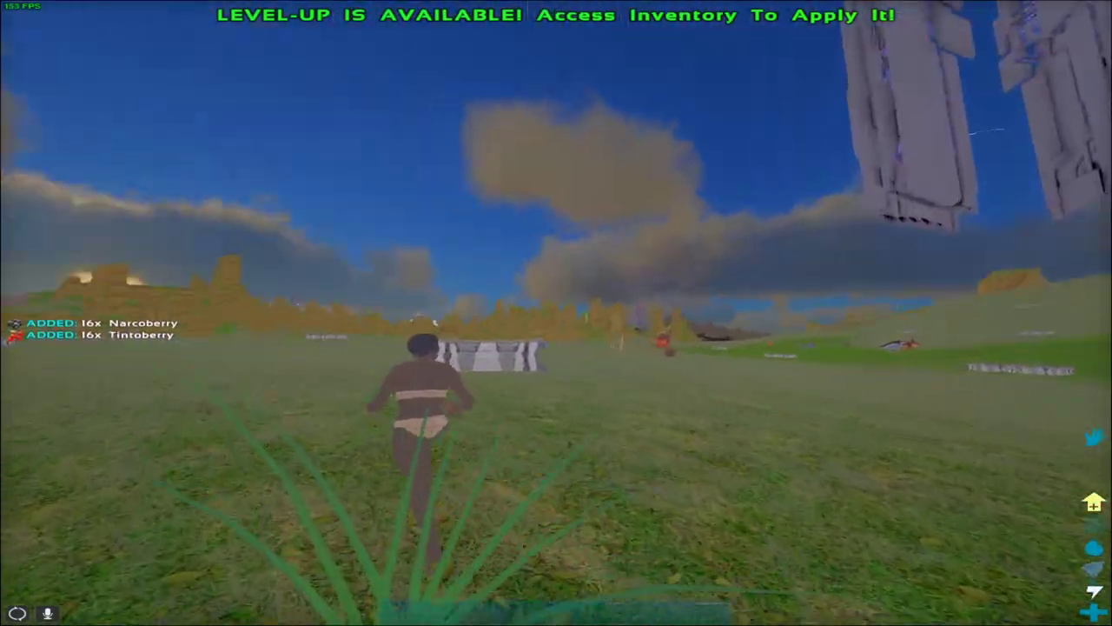
key(e)
key(e)
key(space)
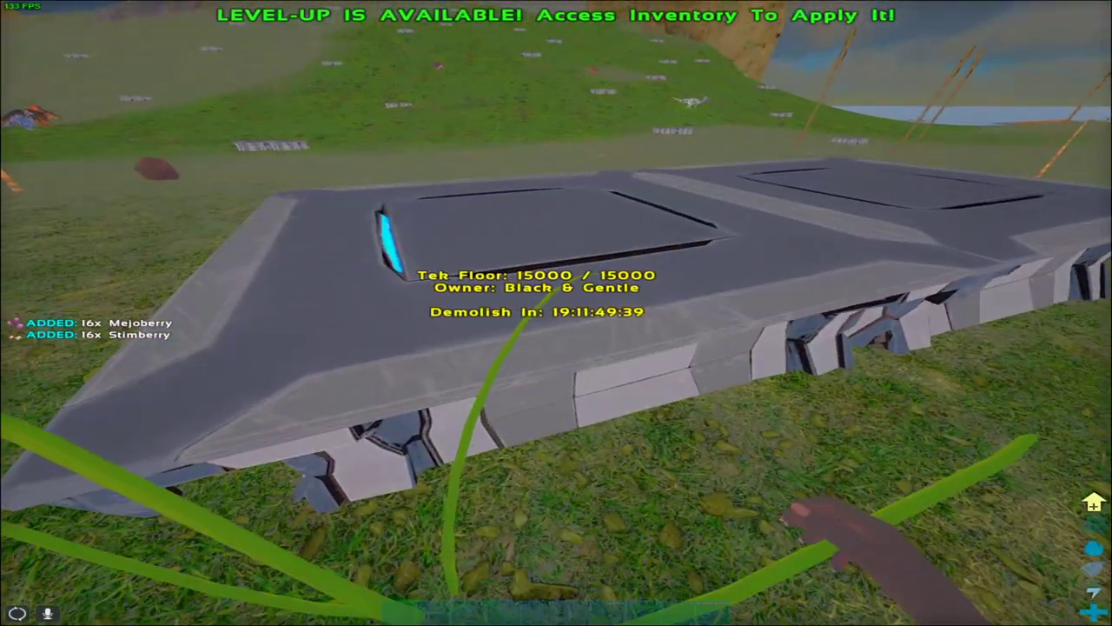
Go prone and stand back up, then move across the Tek floor to its edge facing the open field.
key(x)
key(x)
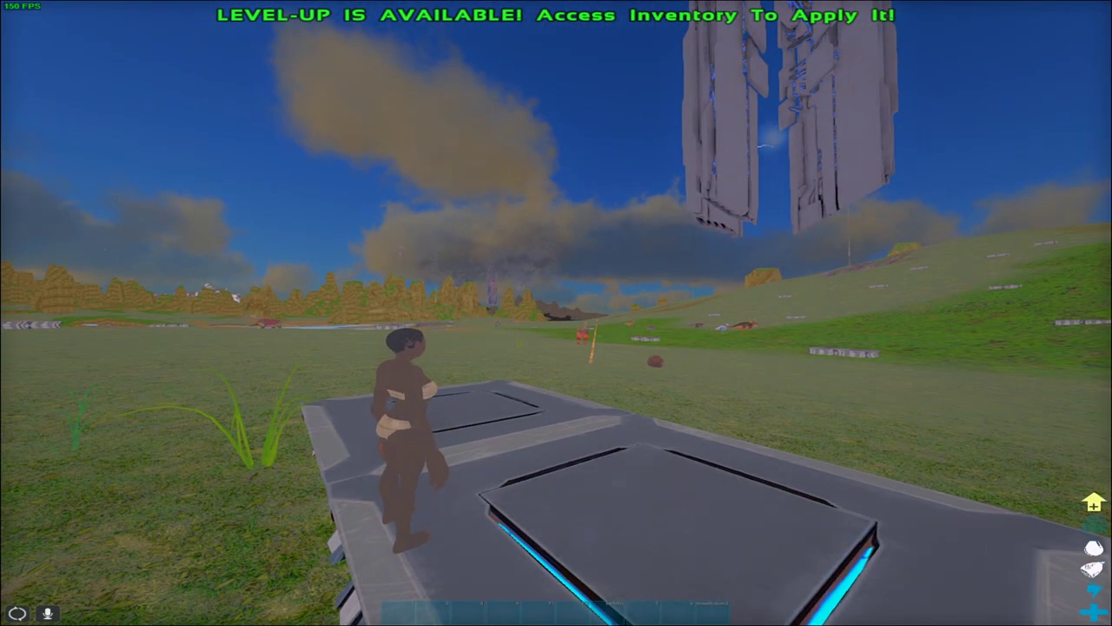
key(w)
key(d)
key(a)
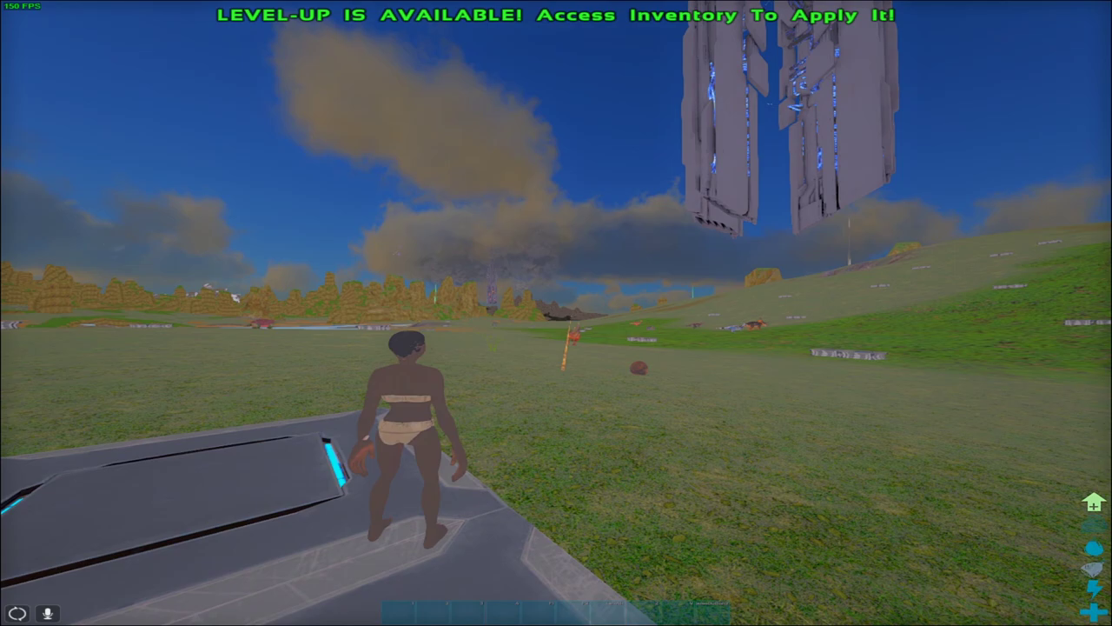